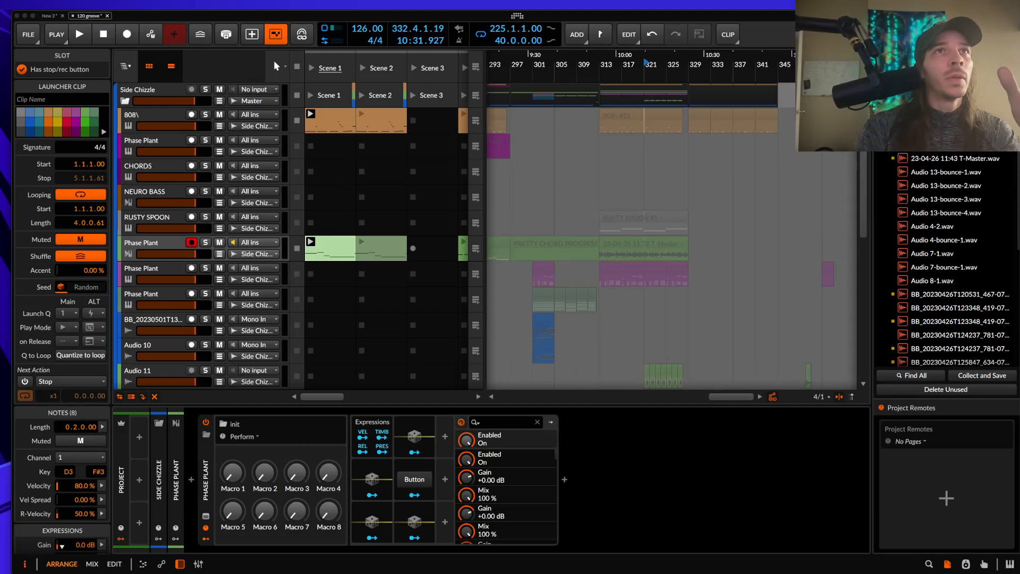
# - Hide the arranger timeline, audition Scenes 1, 2, 4 and 7 in the clip launcher, and stop playback
pyautogui.click(171, 64)
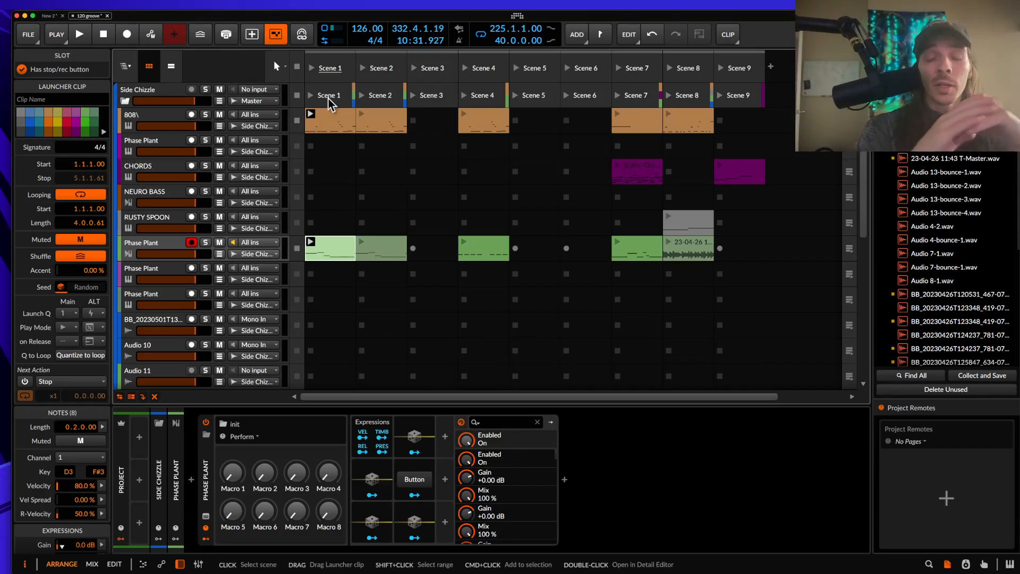
pyautogui.click(311, 69)
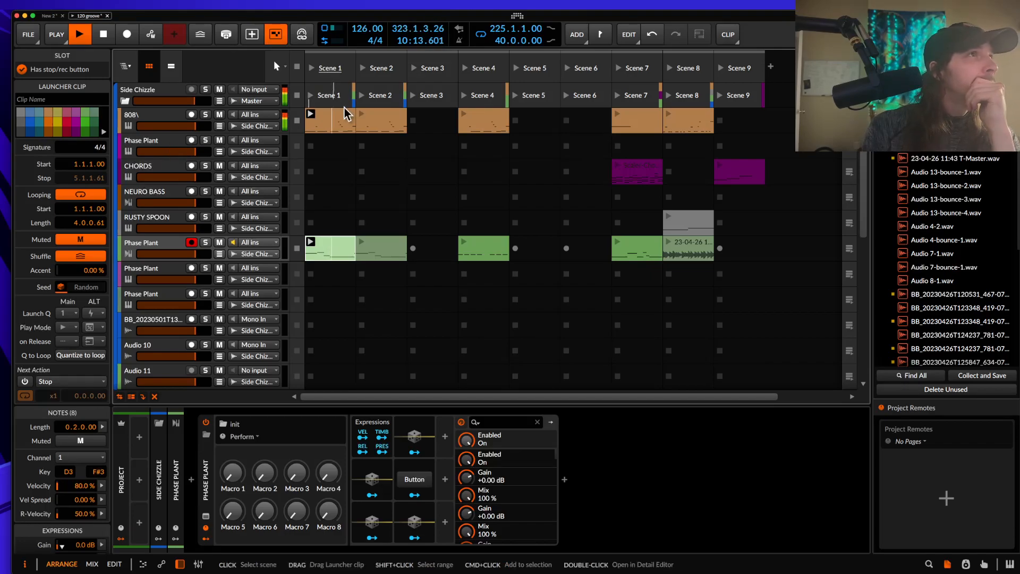
pyautogui.click(362, 69)
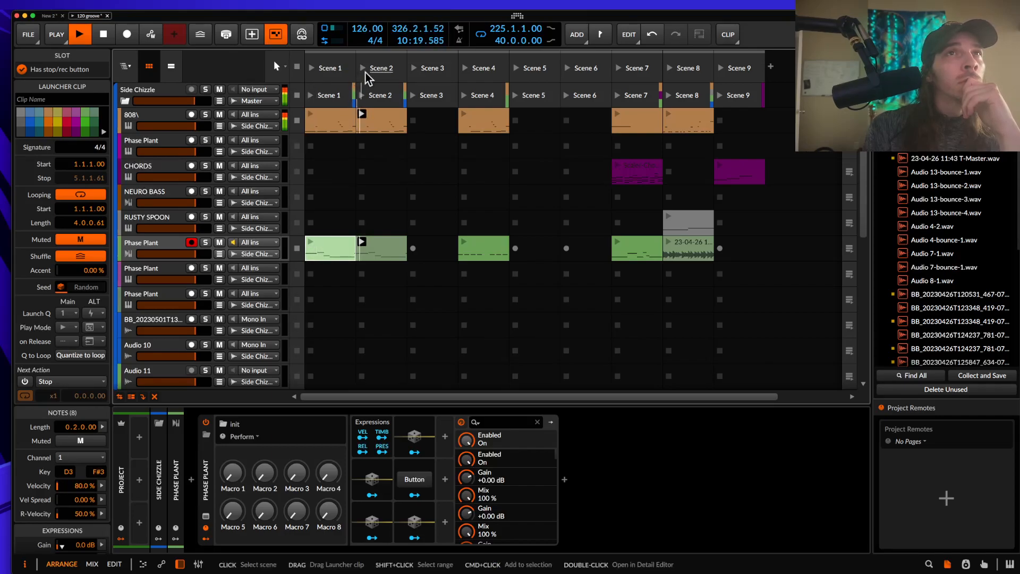
pyautogui.click(463, 68)
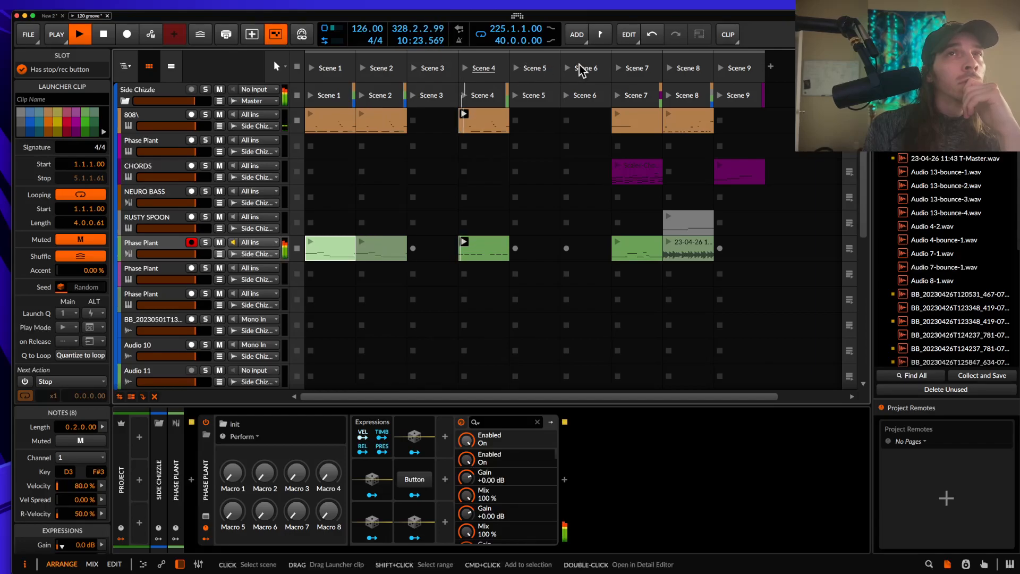
pyautogui.click(619, 71)
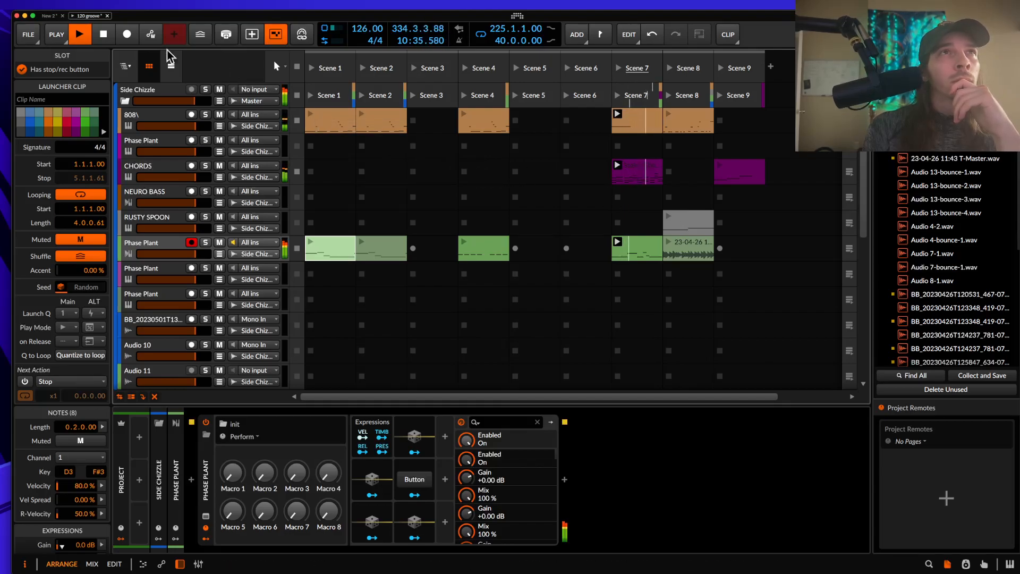
pyautogui.click(102, 35)
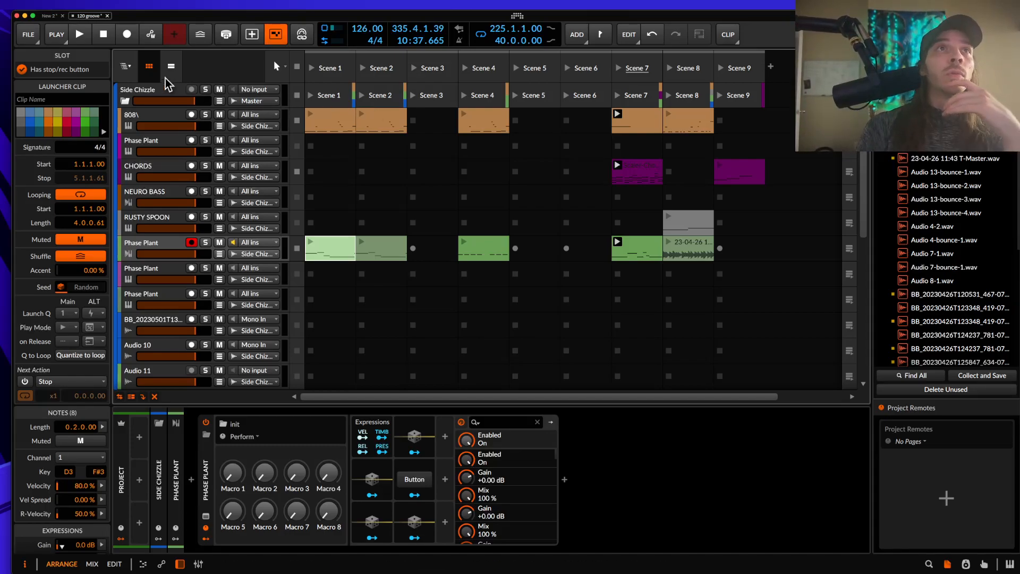
# - Show the arranger timeline beside the clip launcher and switch playback of the tracks back to the arranger
pyautogui.click(174, 68)
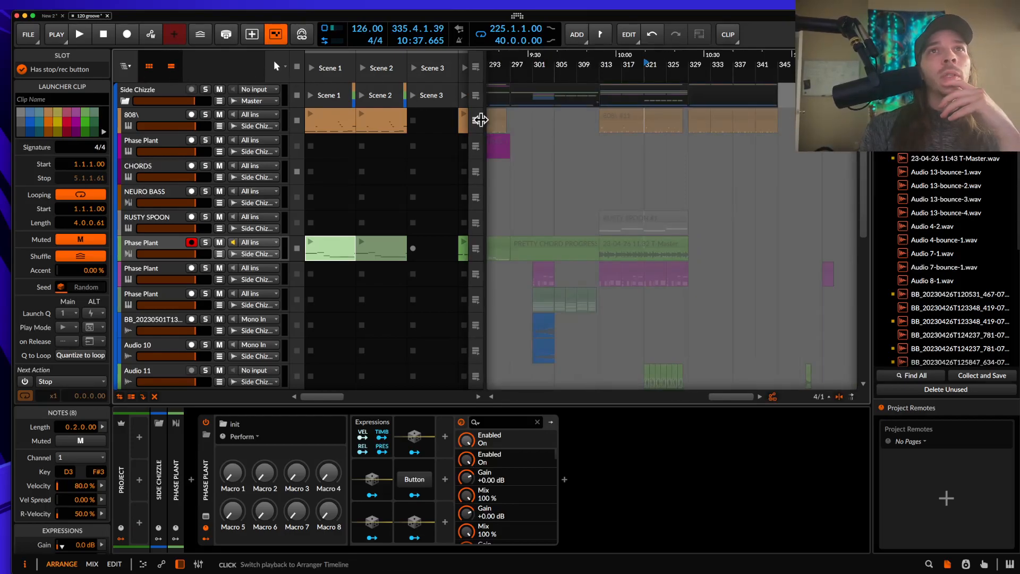
pyautogui.click(479, 70)
pyautogui.hscroll(-1, 610, 131)
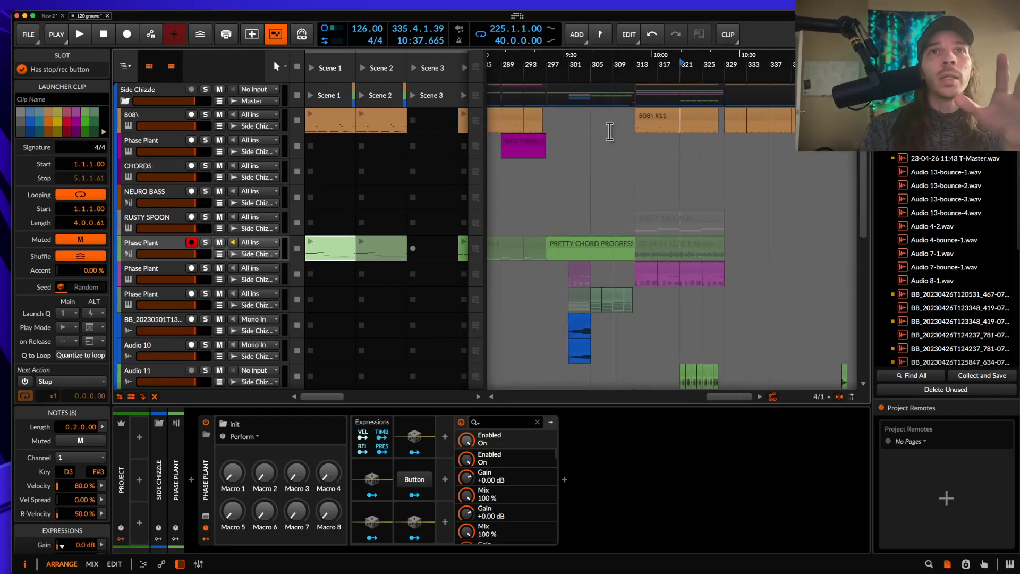
pyautogui.scroll(-5, 609, 131)
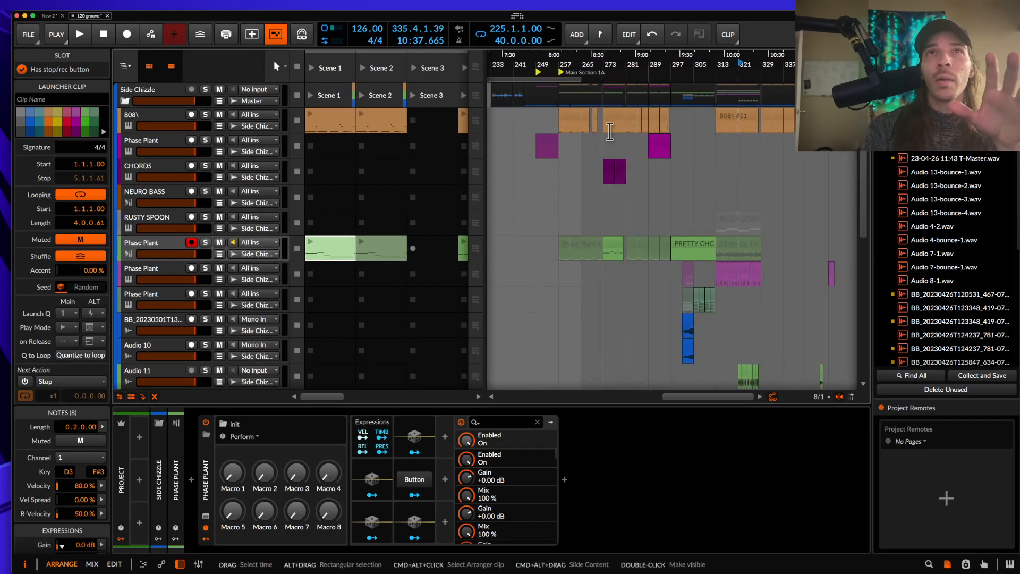
pyautogui.scroll(4, 610, 131)
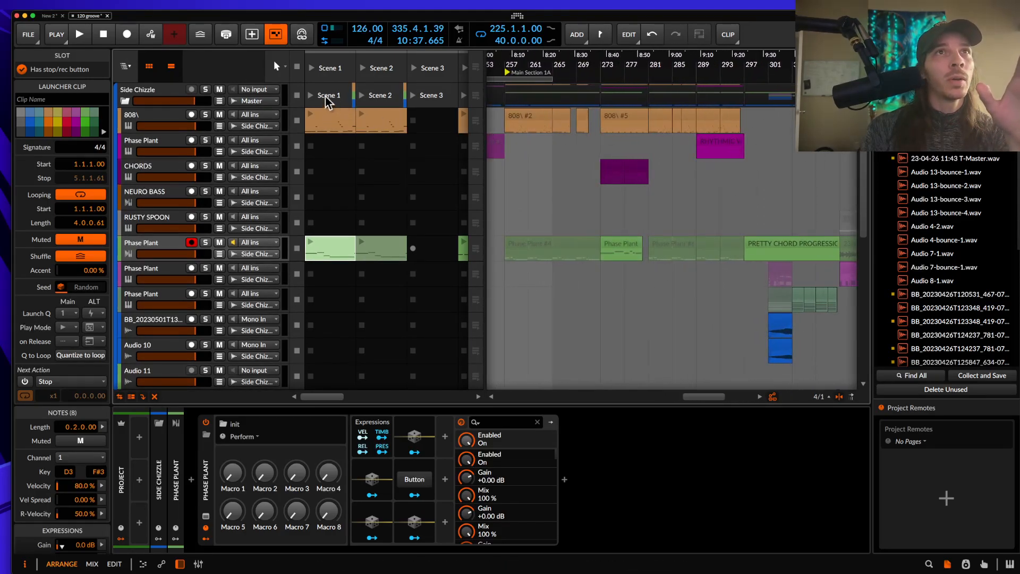
# - Select Scene 1 of the Side Chizzle group and examine how the clips are laid out from Main Section 1A onward
pyautogui.moveTo(321, 86)
pyautogui.mouseDown()
pyautogui.moveTo(524, 94)
pyautogui.moveTo(332, 92)
pyautogui.mouseUp()
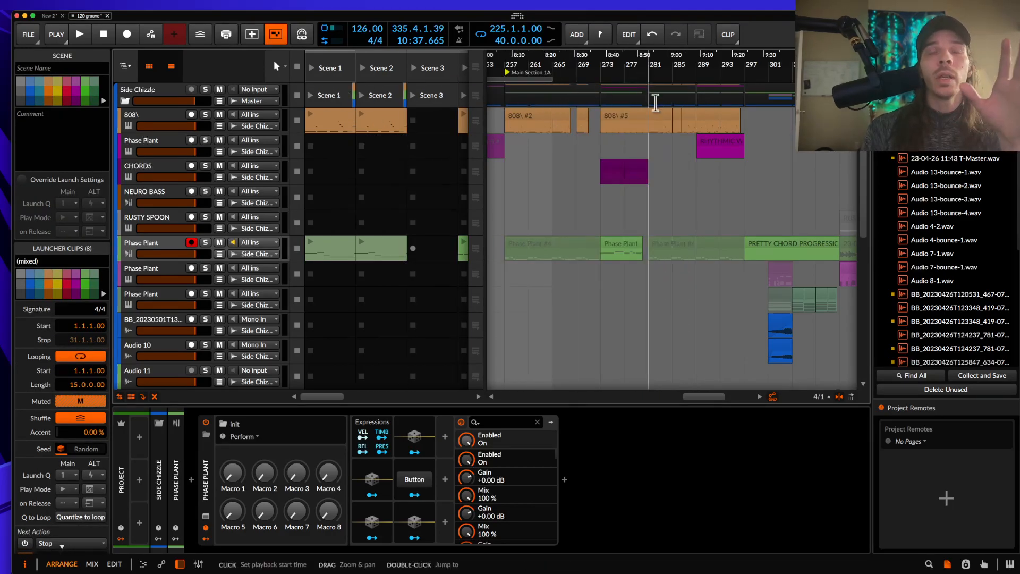
pyautogui.scroll(-5, 656, 100)
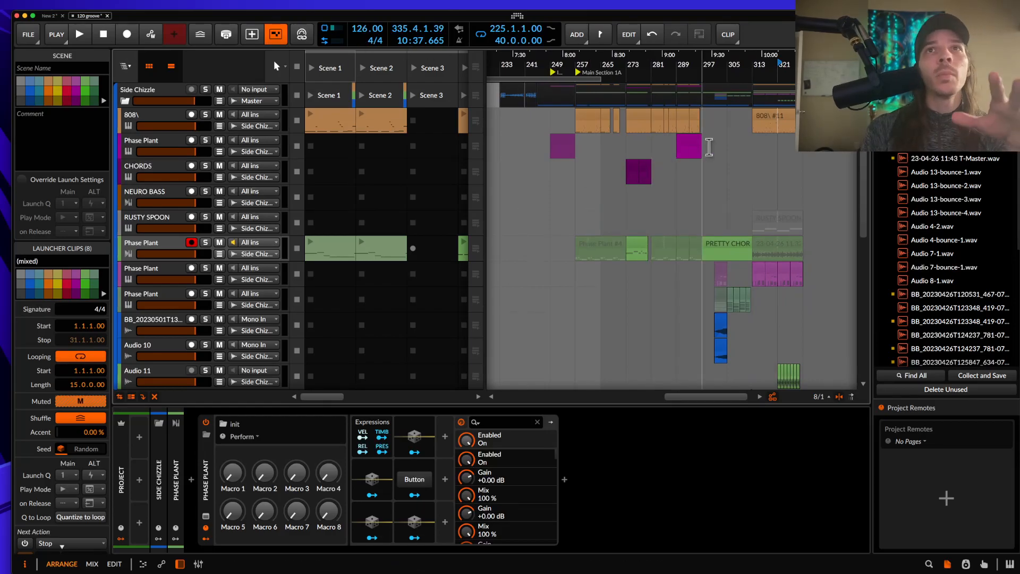
pyautogui.scroll(3, 703, 144)
pyautogui.hscroll(5, 704, 145)
pyautogui.scroll(-3, 706, 146)
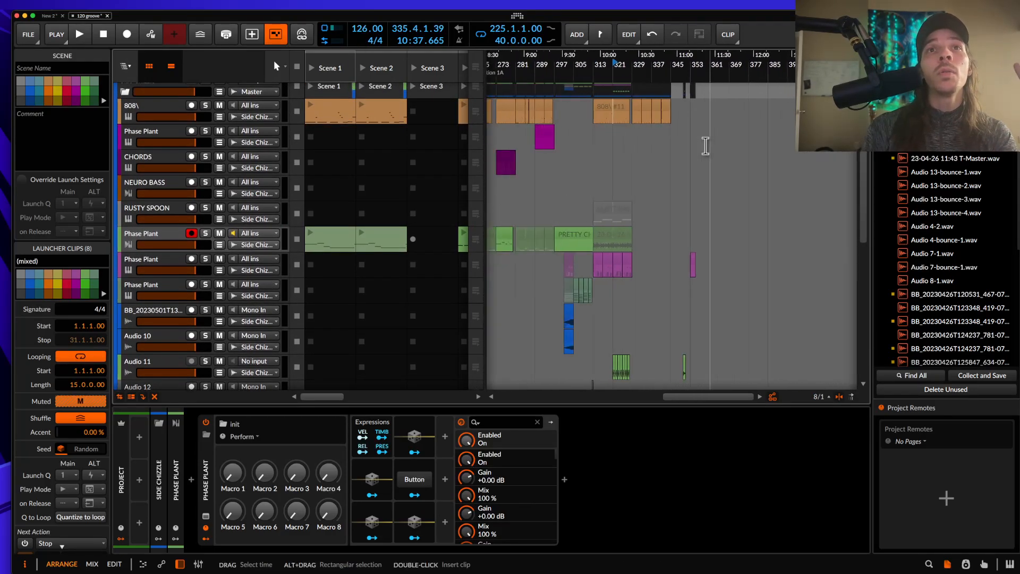
pyautogui.hscroll(-3, 706, 146)
pyautogui.scroll(4, 706, 146)
pyautogui.hscroll(-6, 706, 146)
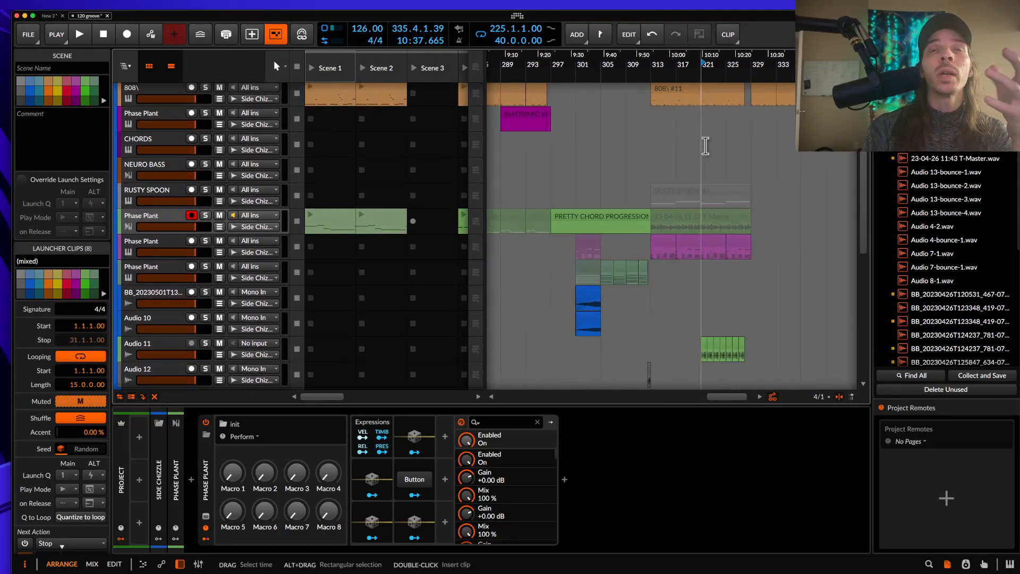
pyautogui.scroll(2, 706, 146)
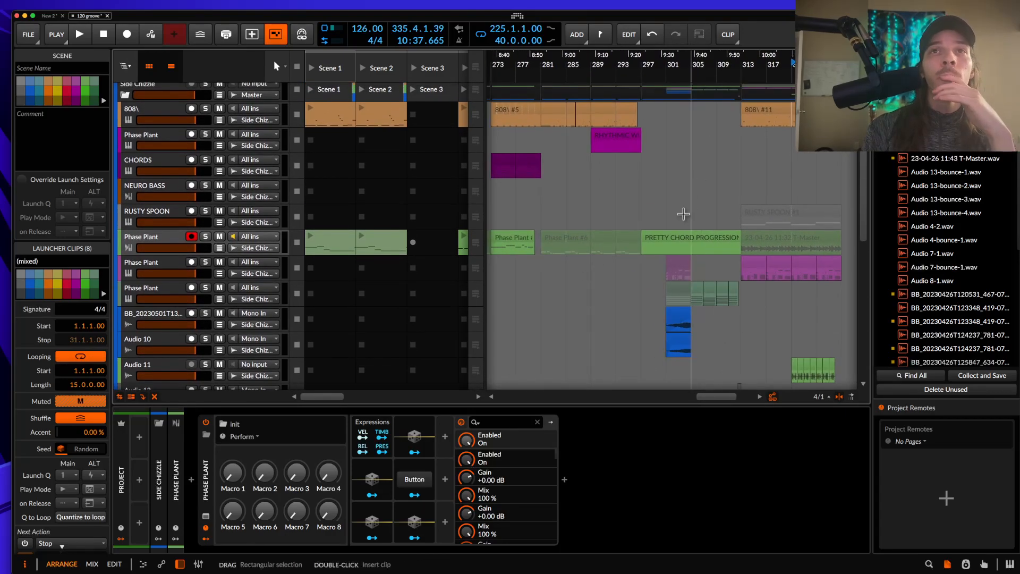
pyautogui.scroll(-1, 678, 249)
pyautogui.hscroll(-1, 678, 250)
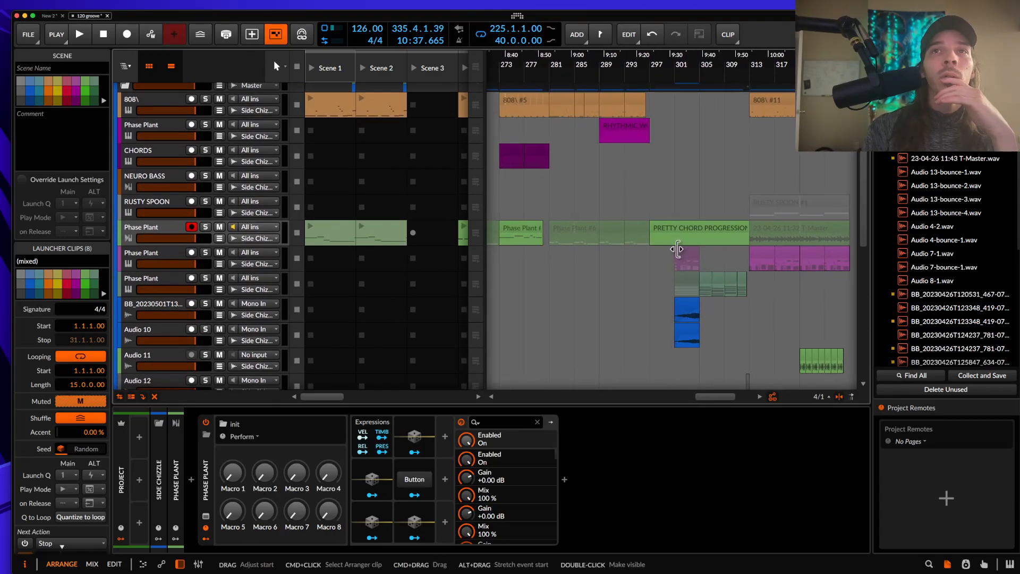
# - Select the BB audio clip at bar 301 and play the arrangement from there, following the pretty chord progression section
pyautogui.click(686, 309)
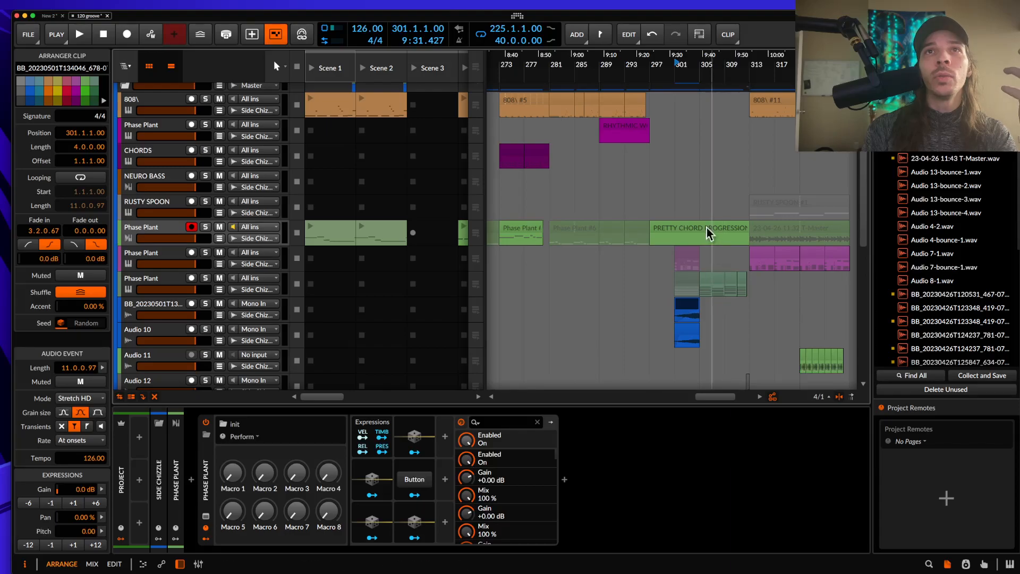
pyautogui.hscroll(-4, 691, 239)
pyautogui.scroll(2, 638, 193)
pyautogui.hscroll(5, 650, 182)
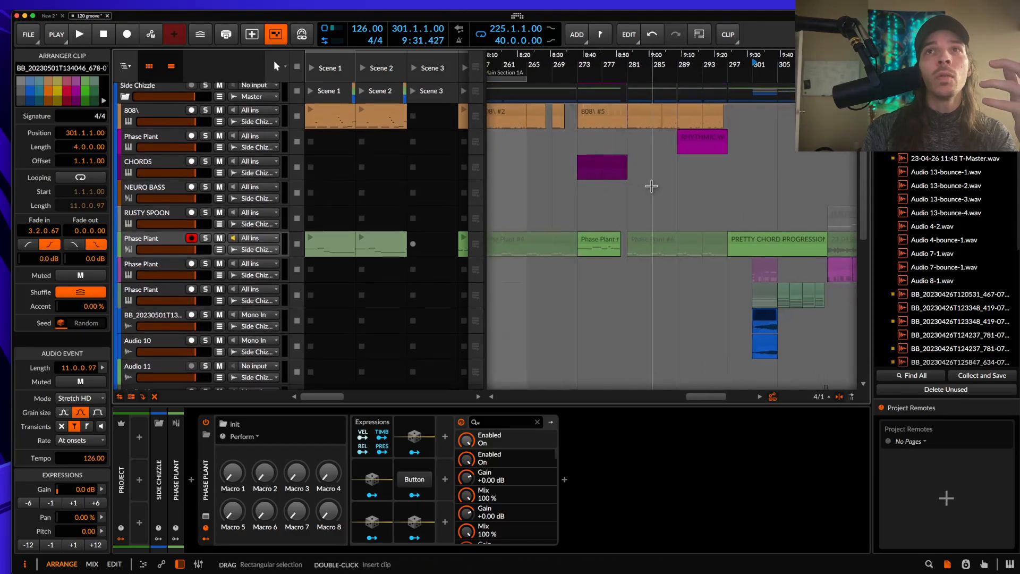
pyautogui.scroll(-2, 654, 186)
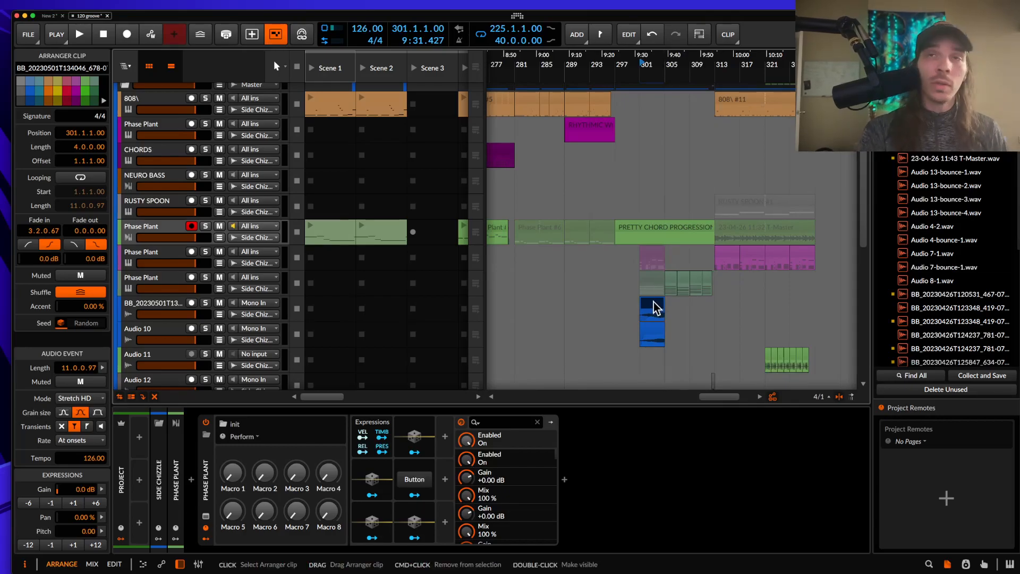
pyautogui.press('space')
pyautogui.scroll(3, 654, 302)
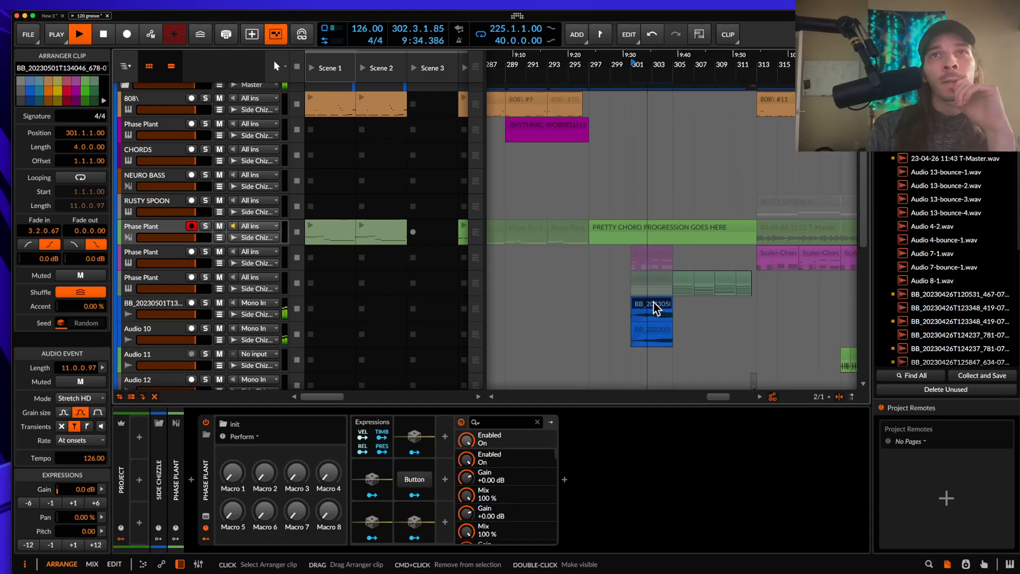
pyautogui.scroll(-1, 653, 302)
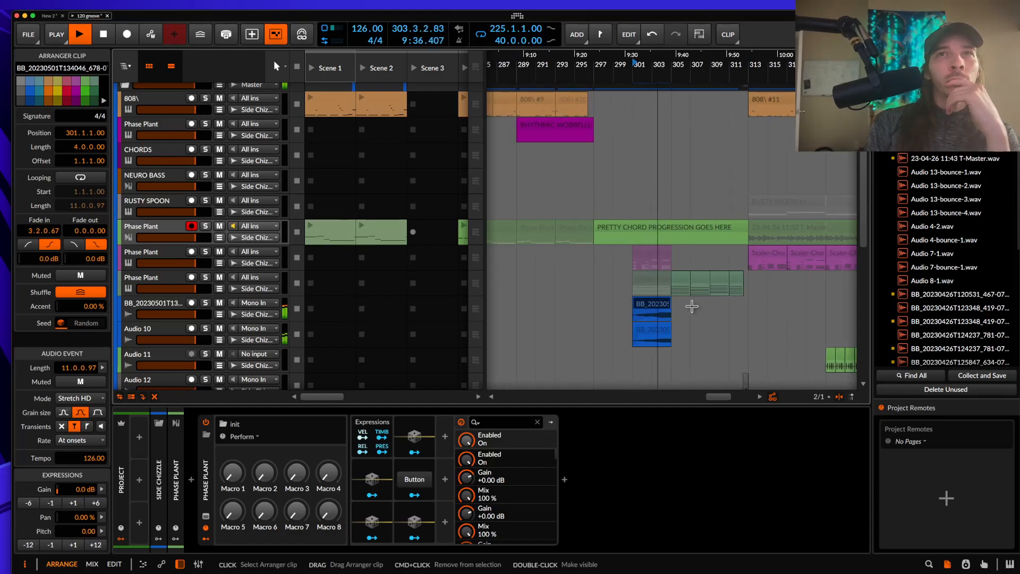
pyautogui.scroll(-1, 640, 280)
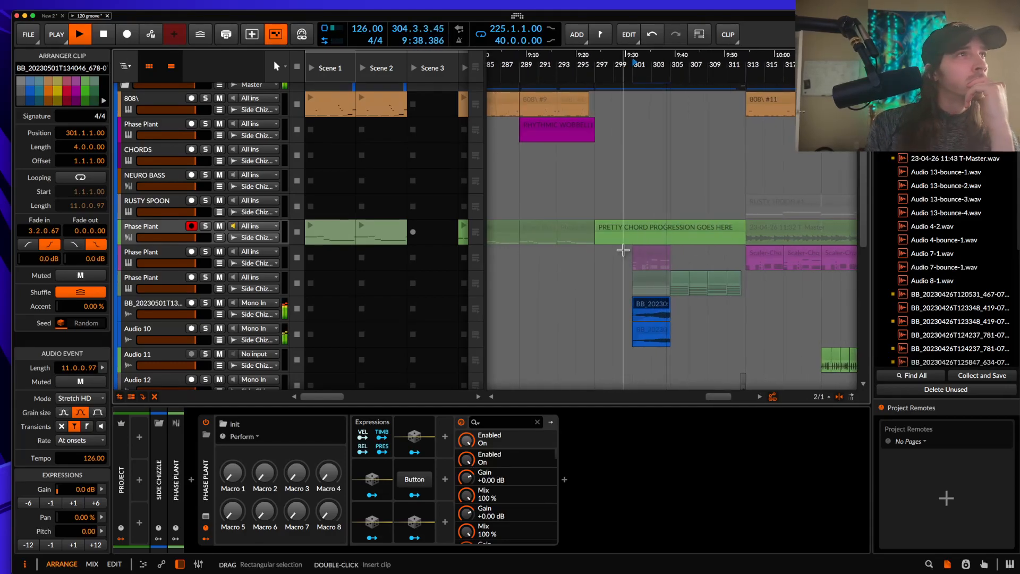
pyautogui.scroll(1, 623, 250)
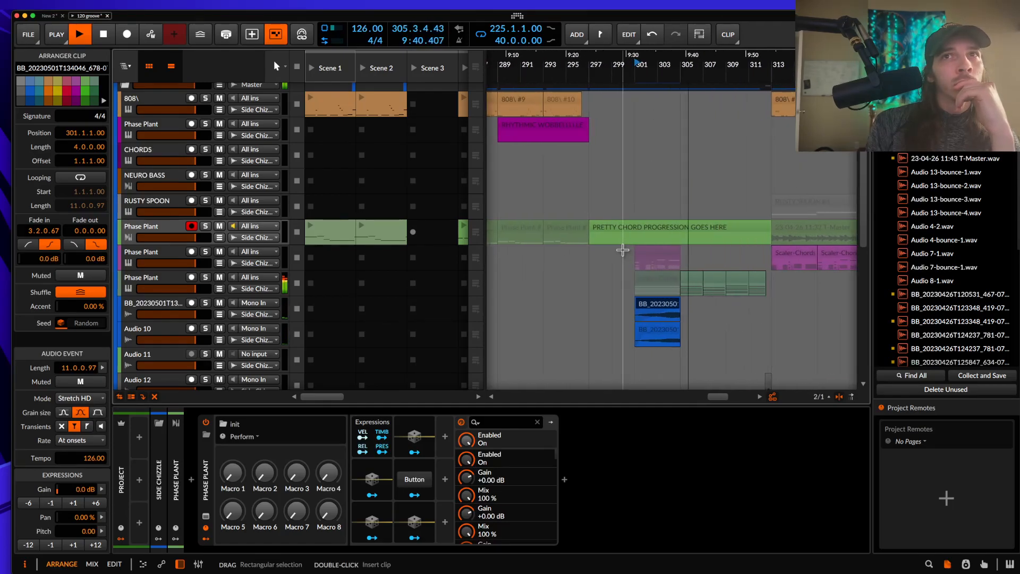
pyautogui.hscroll(5, 623, 250)
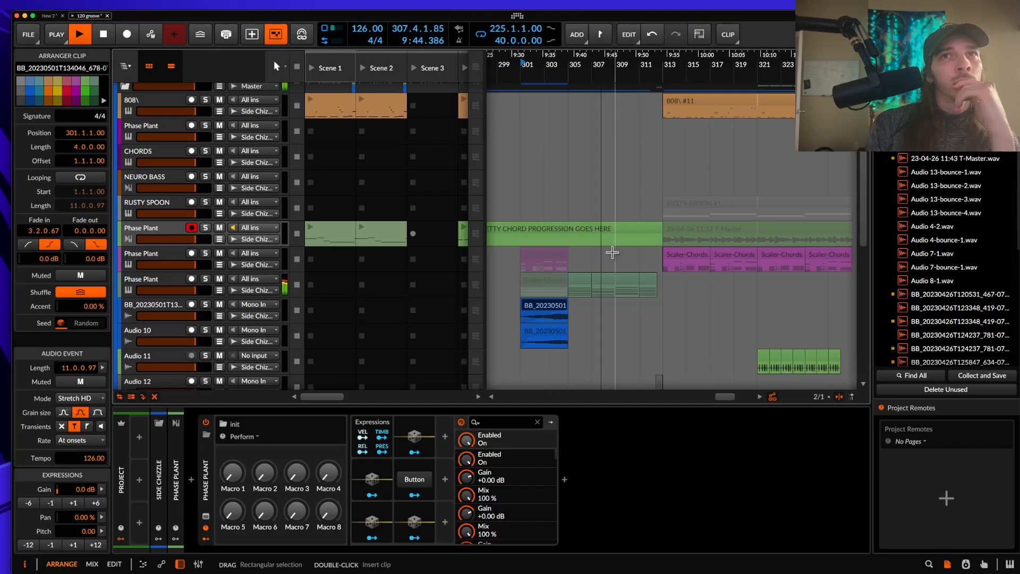
pyautogui.scroll(1, 613, 253)
pyautogui.scroll(1, 613, 252)
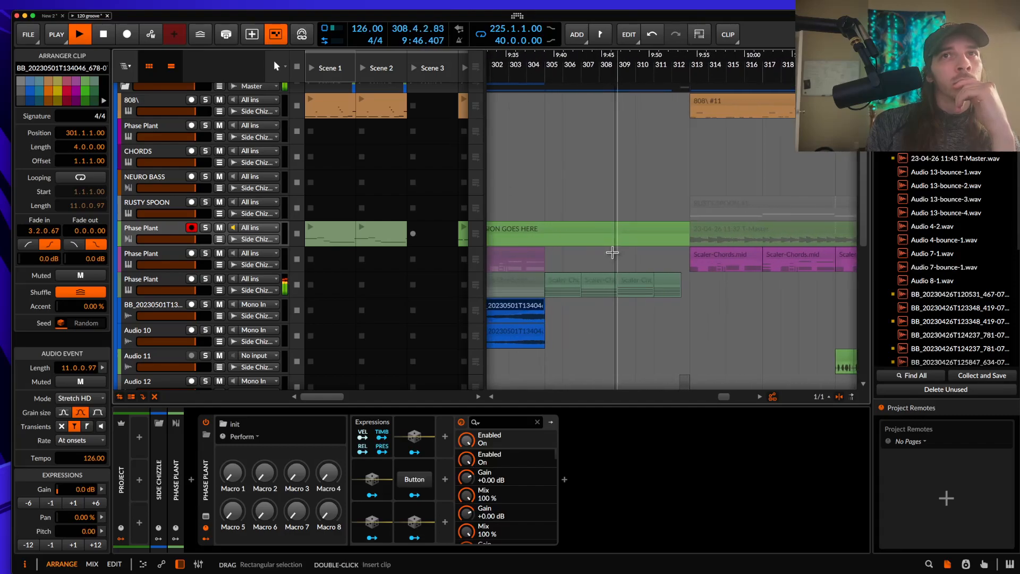
pyautogui.scroll(-1, 612, 253)
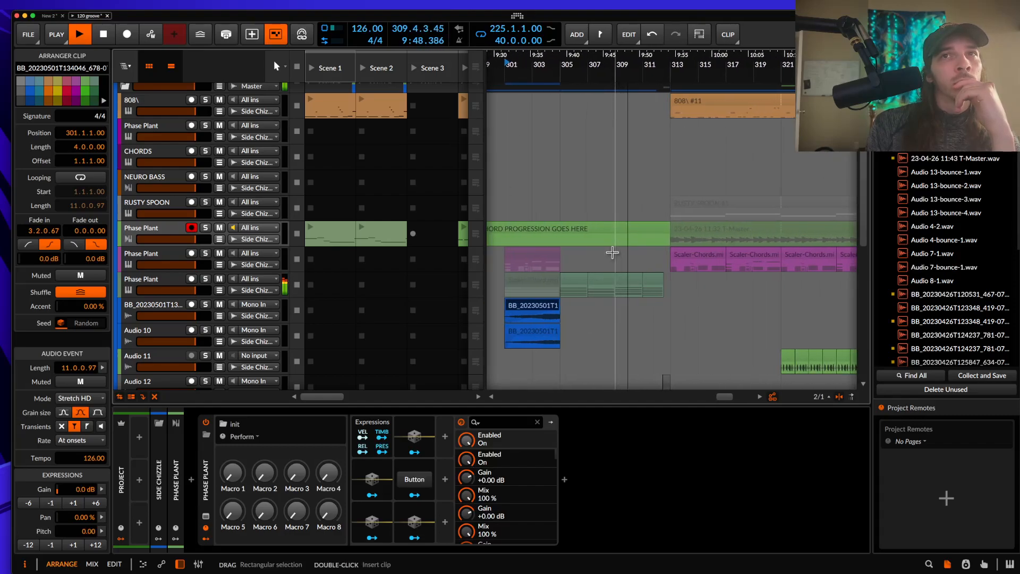
pyautogui.scroll(-1, 613, 253)
pyautogui.scroll(-1, 613, 254)
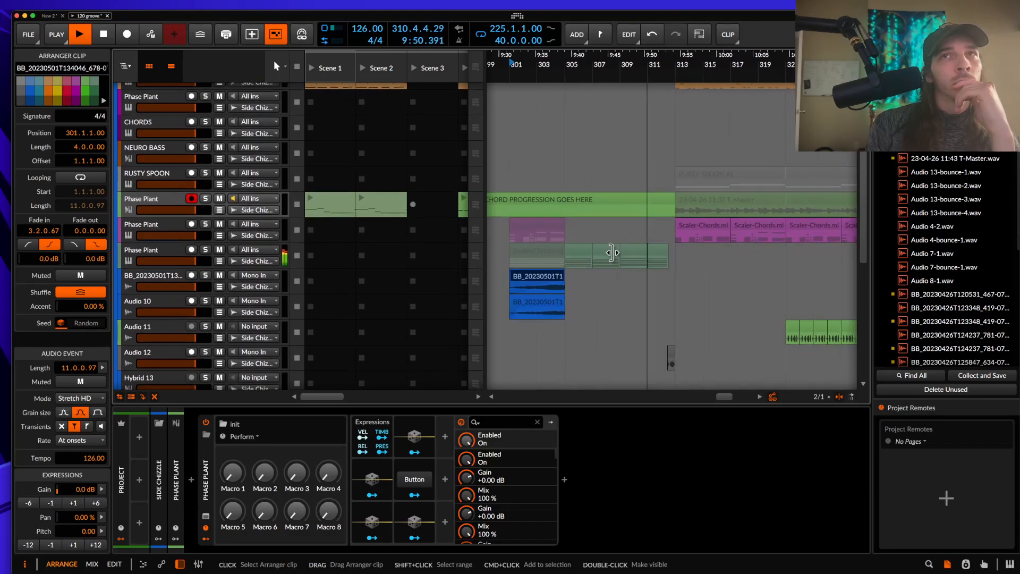
pyautogui.hscroll(1, 613, 254)
pyautogui.scroll(1, 613, 253)
pyautogui.hscroll(1, 613, 254)
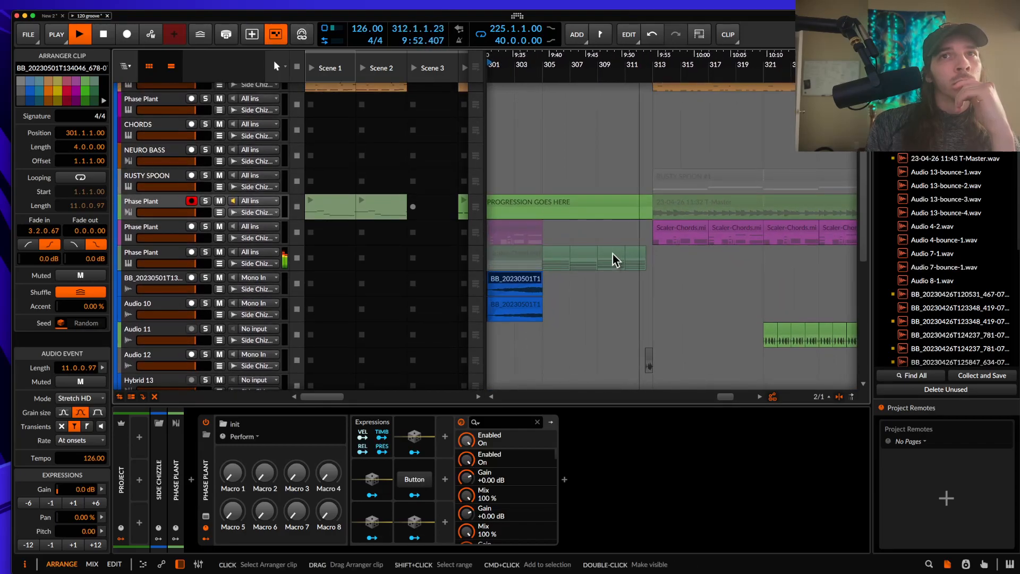
pyautogui.hscroll(-1, 613, 254)
pyautogui.scroll(1, 614, 254)
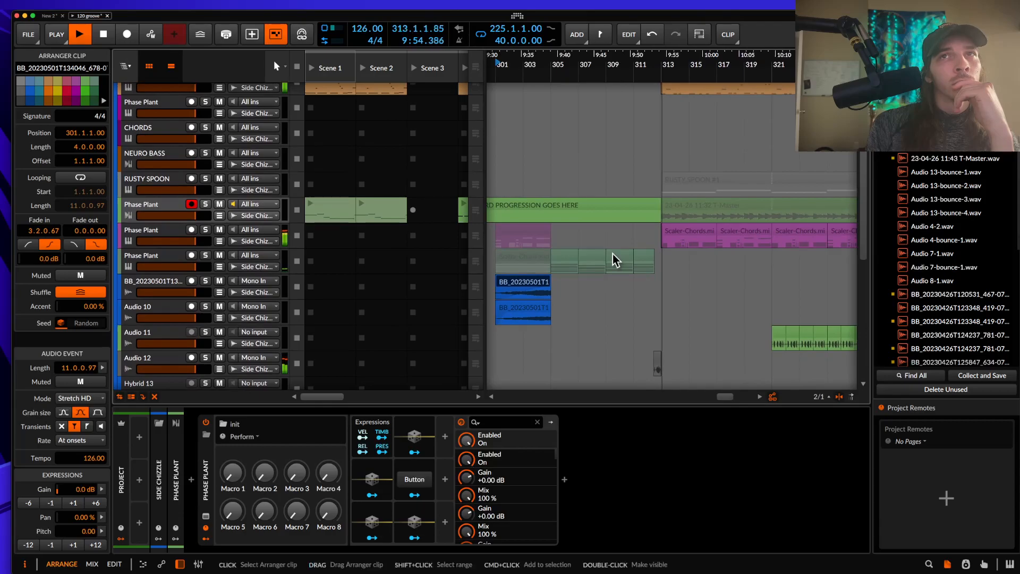
pyautogui.scroll(-1, 613, 254)
# - Place the playback start at bar 313, listen to the section with the 808 #11 and Scaler-Chords clips, and stop playback
pyautogui.click(657, 162)
pyautogui.scroll(2, 655, 162)
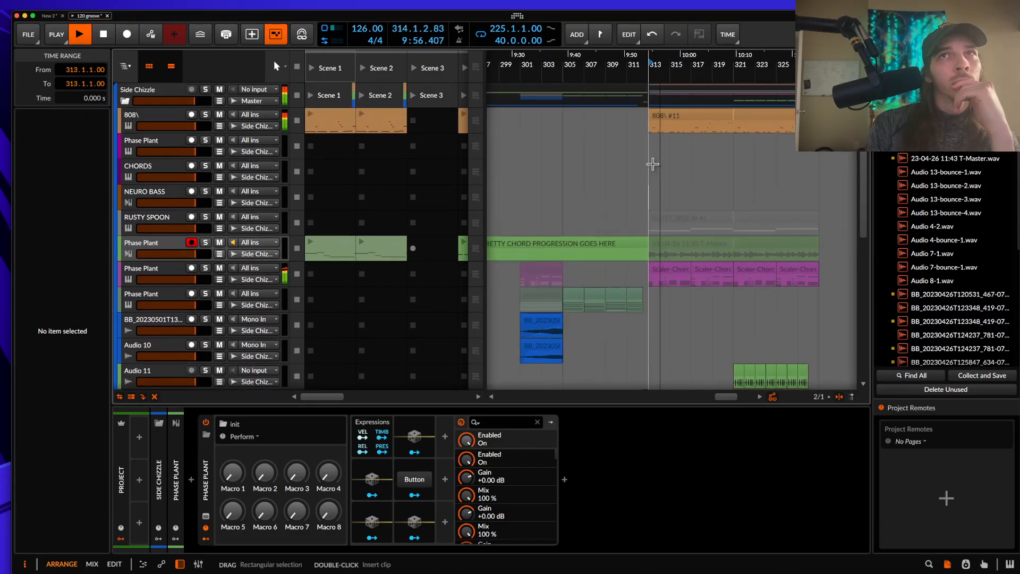
pyautogui.scroll(-3, 653, 164)
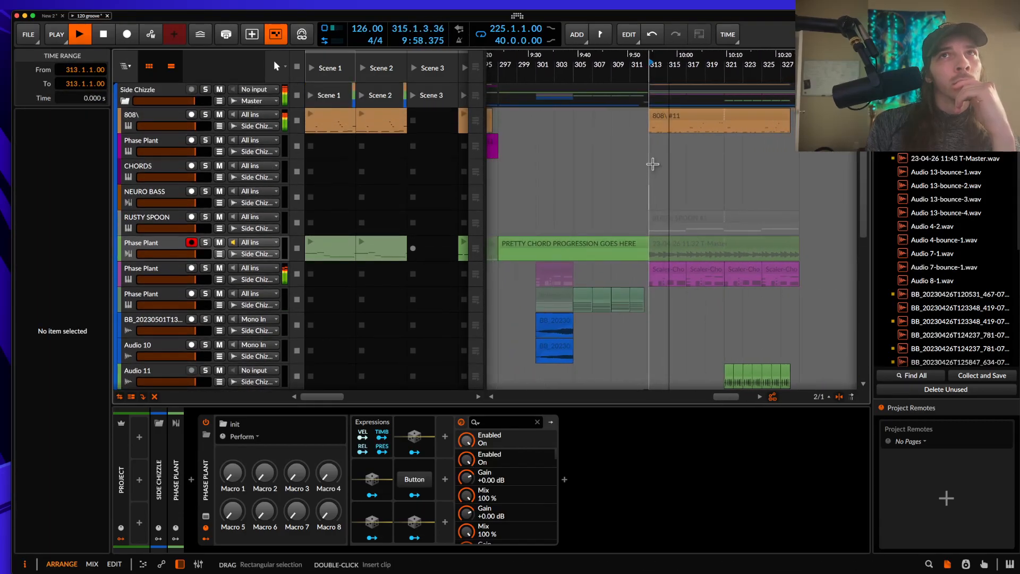
pyautogui.scroll(4, 653, 164)
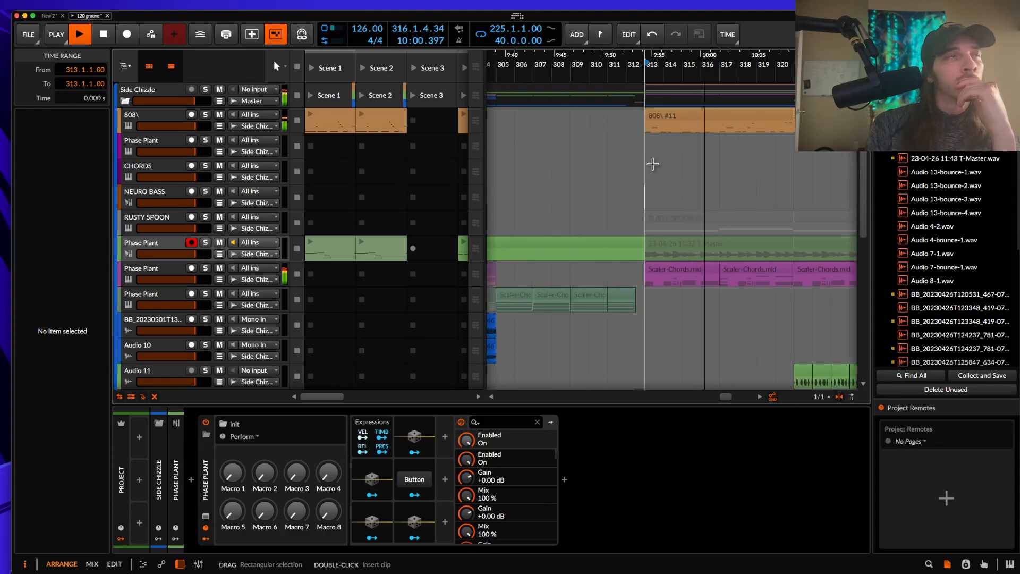
pyautogui.scroll(-1, 652, 164)
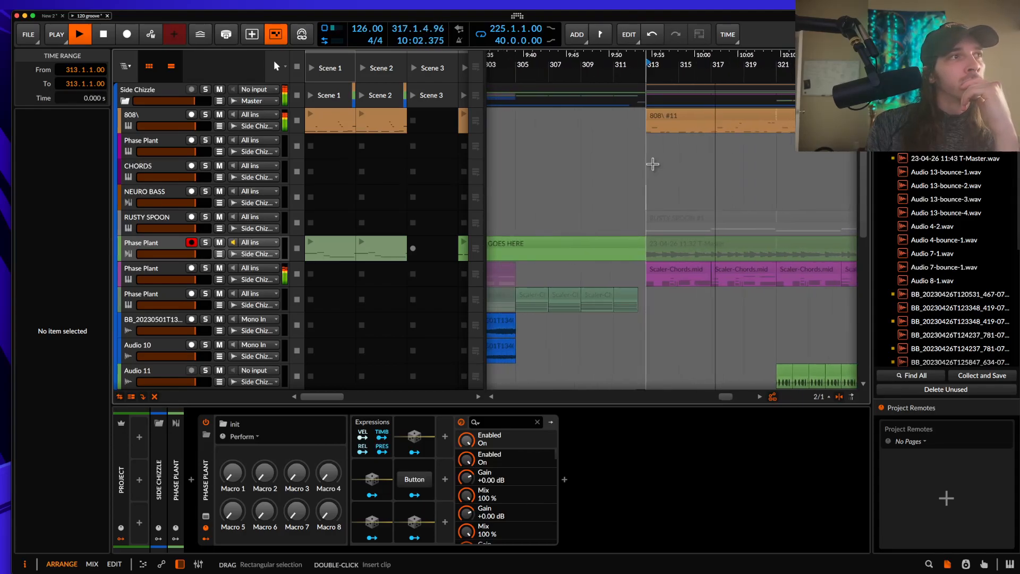
pyautogui.scroll(-1, 657, 164)
pyautogui.hscroll(2, 657, 163)
pyautogui.scroll(1, 661, 163)
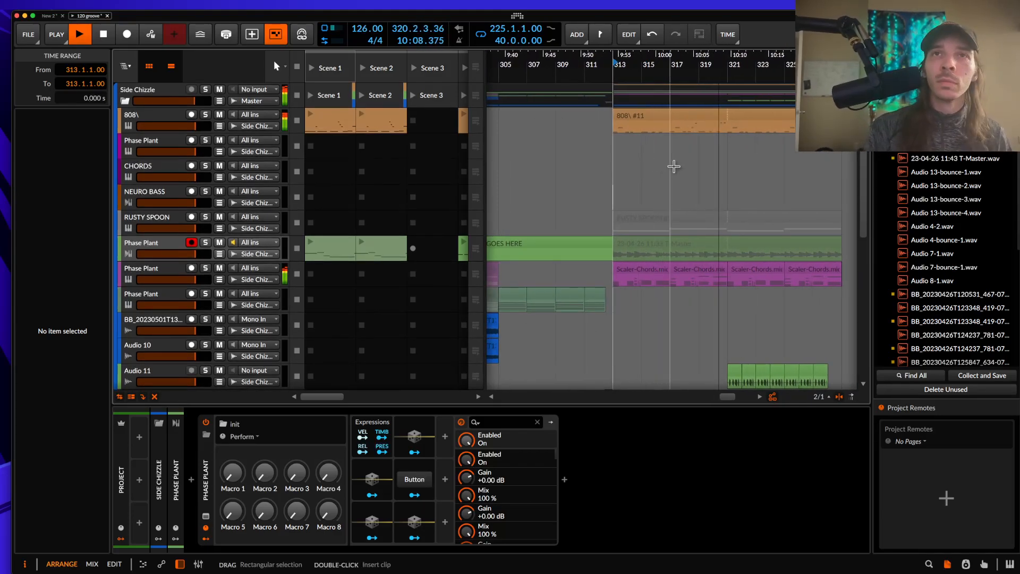
pyautogui.press('space')
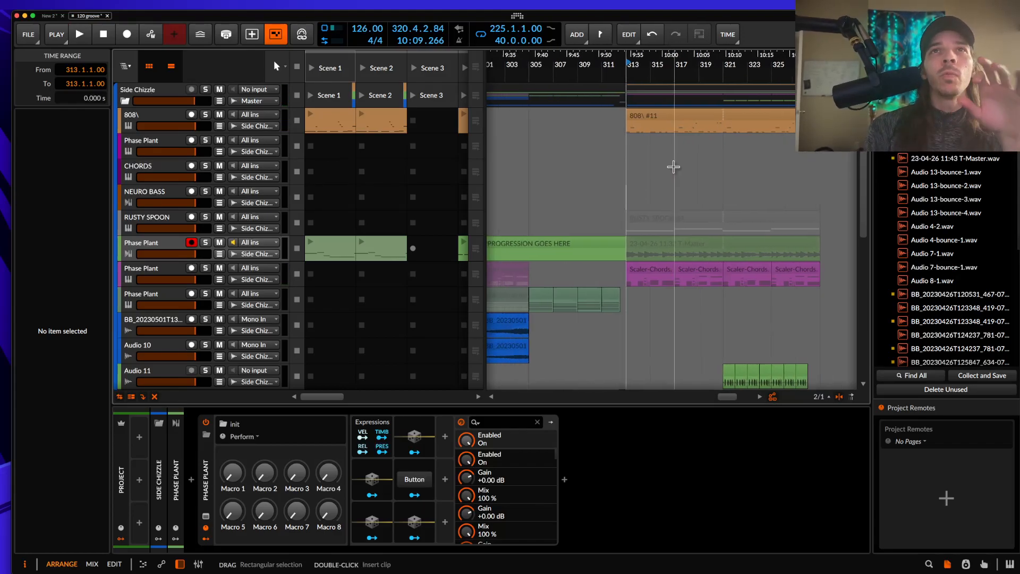
# - Examine the arrangement from Main Section 1A through the pretty chord progression to the 808 #11 section
pyautogui.hscroll(-6, 673, 166)
pyautogui.scroll(-1, 673, 167)
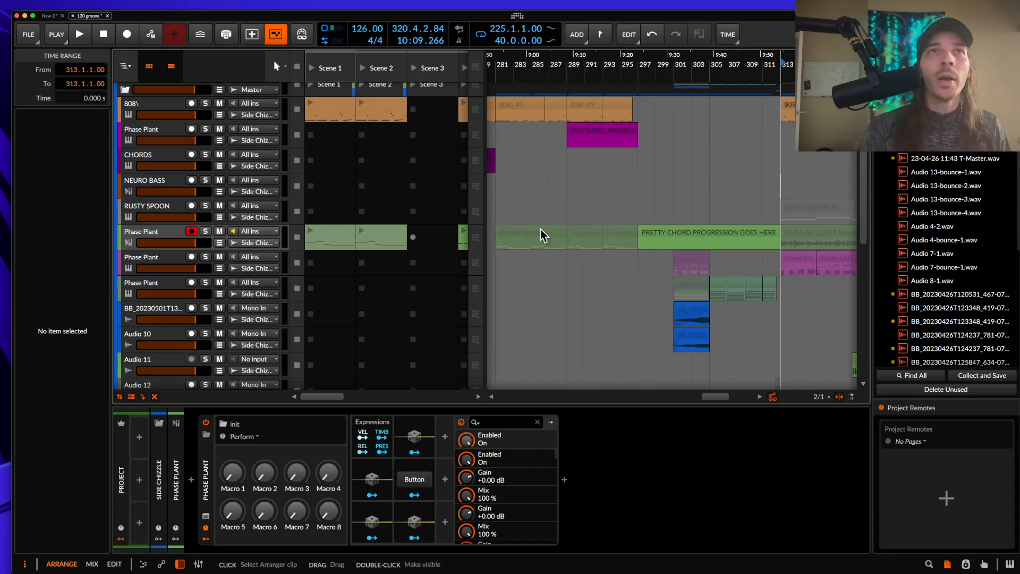
pyautogui.click(543, 160)
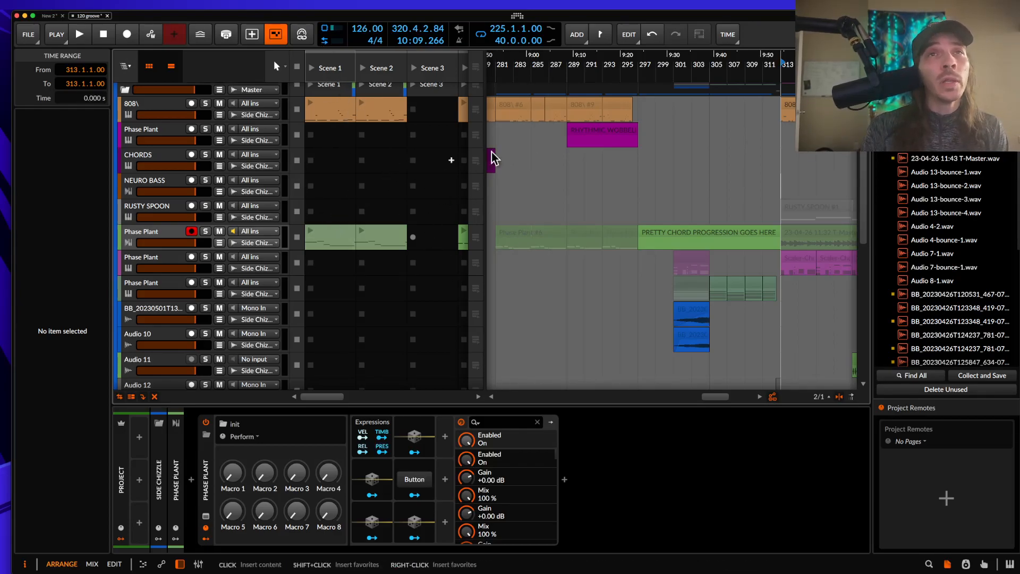
pyautogui.scroll(-5, 532, 147)
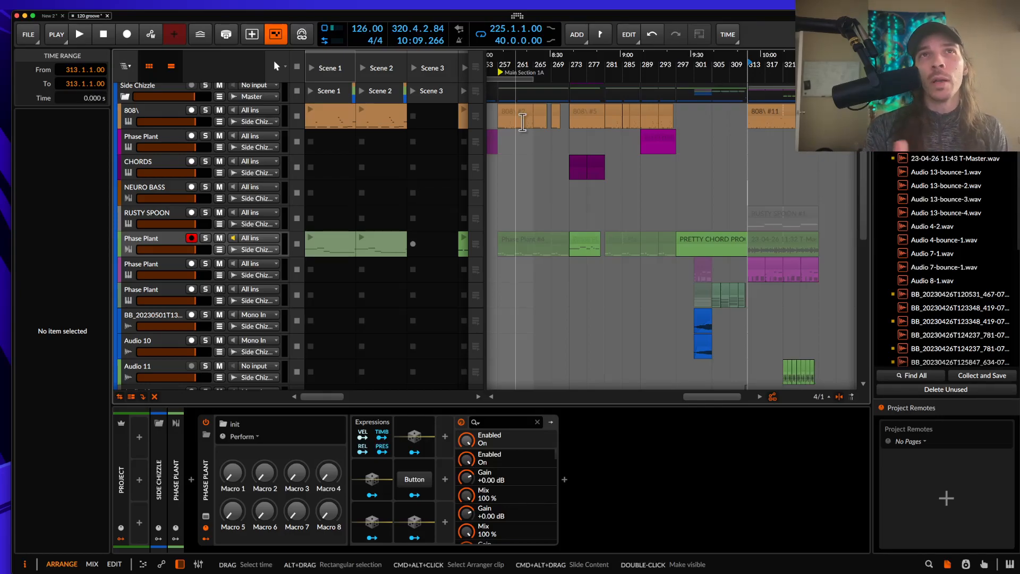
pyautogui.scroll(-3, 514, 133)
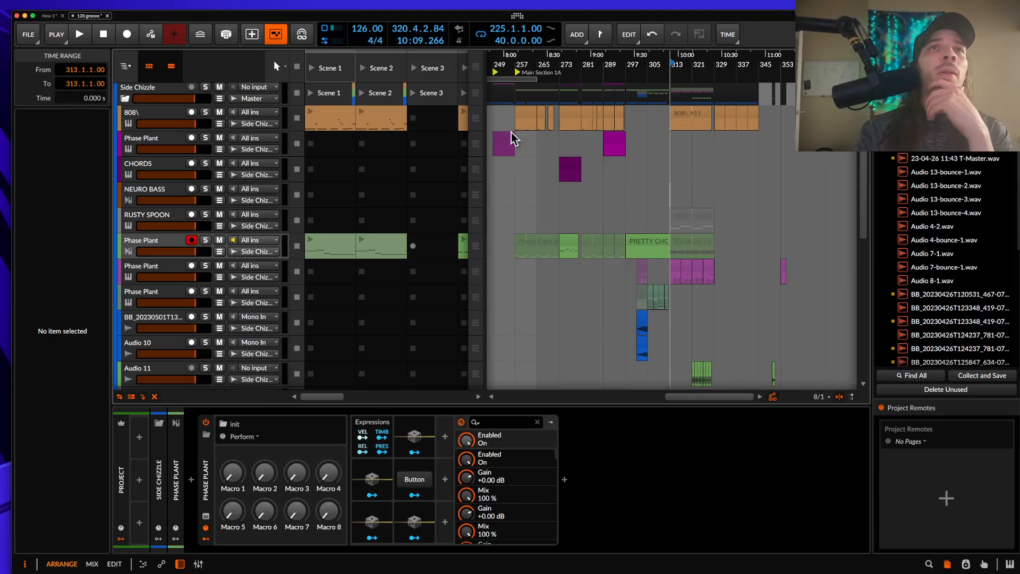
# - Hide the arranger timeline so only the clip launcher shows, and unfold the drums group to reach the Pork tracks
pyautogui.click(171, 67)
pyautogui.scroll(-4, 465, 158)
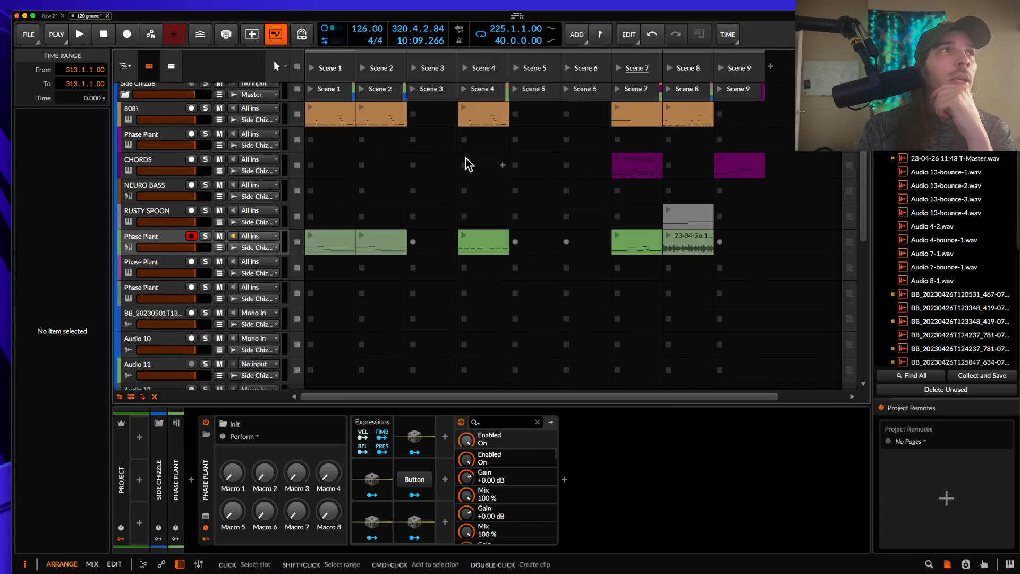
pyautogui.scroll(-1, 465, 158)
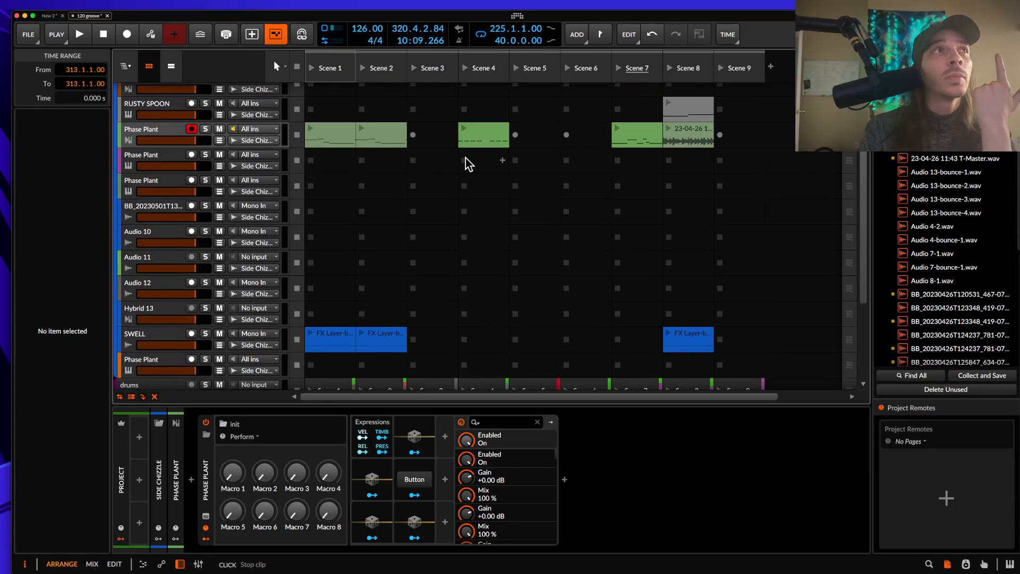
pyautogui.scroll(-5, 465, 157)
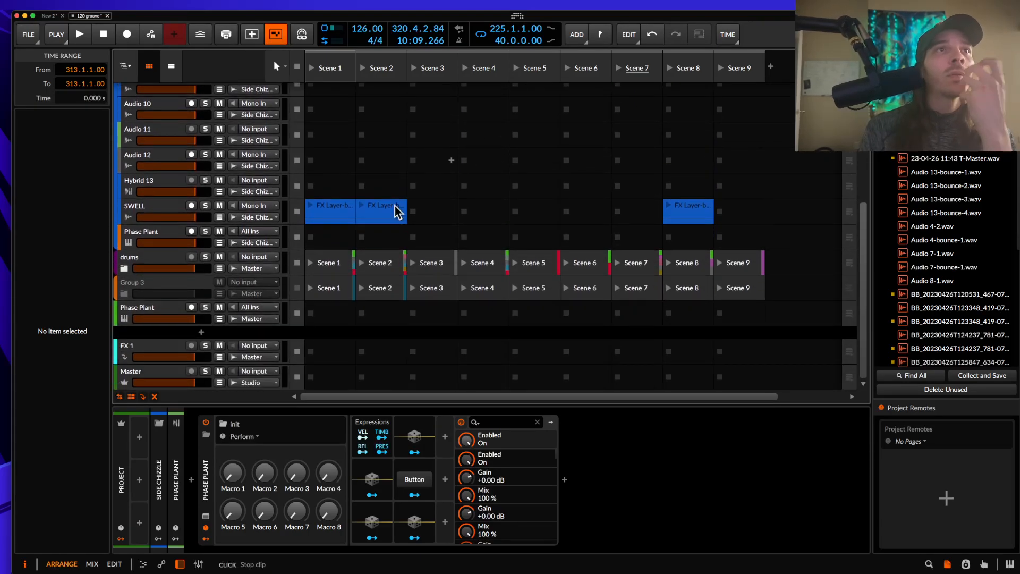
pyautogui.click(126, 269)
pyautogui.scroll(-9, 338, 250)
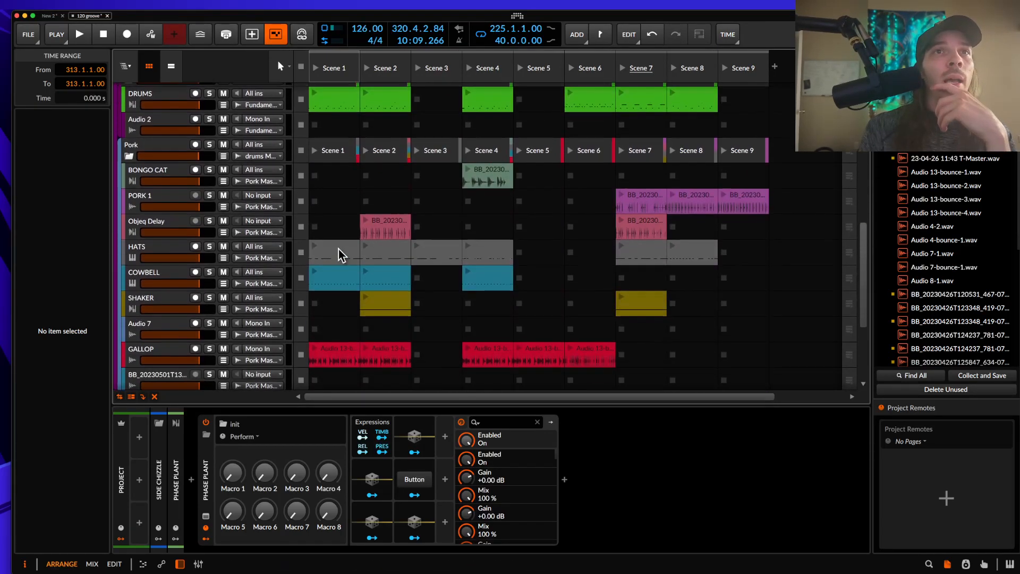
# - Solo the HATS track and audition its Scene 3 clip with its notes open in the detail editor
pyautogui.click(429, 227)
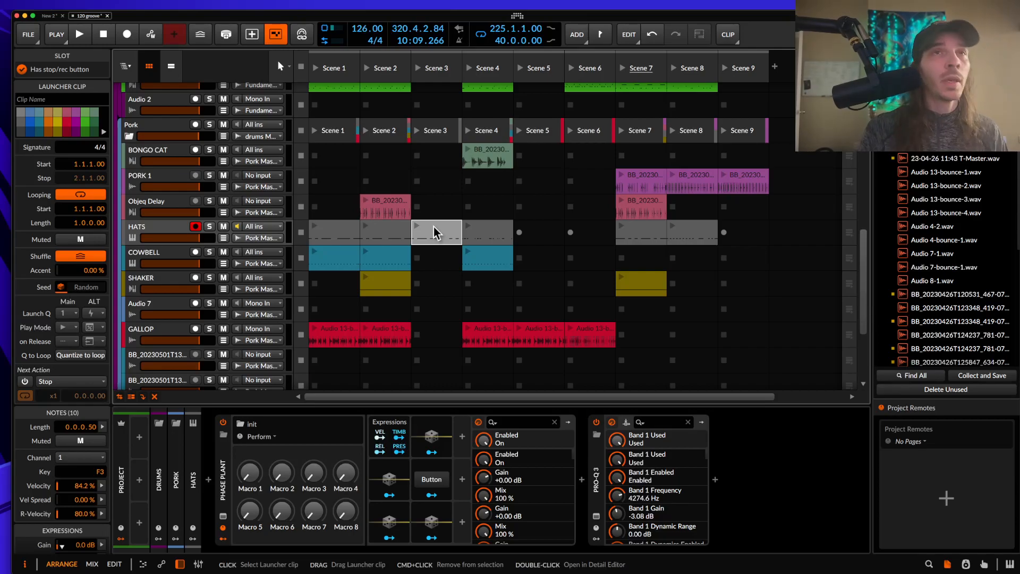
pyautogui.doubleClick(434, 227)
pyautogui.click(210, 227)
pyautogui.click(417, 226)
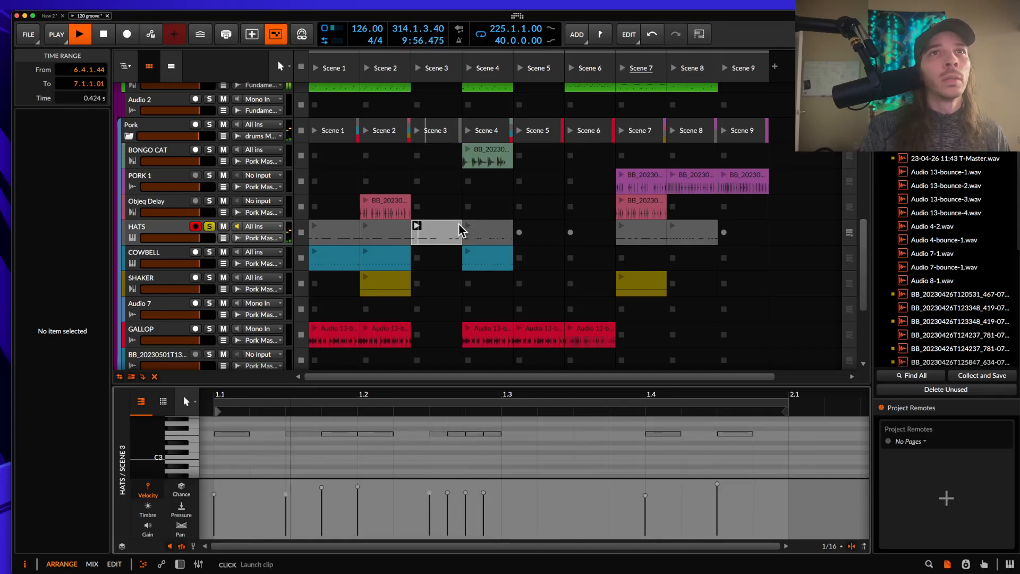
pyautogui.press('space')
# - Copy the HATS Scene 3 clip into Scene 4 and move its group of four short notes to start at 1.3.1.00
pyautogui.moveTo(439, 225); pyautogui.dragTo(478, 227)
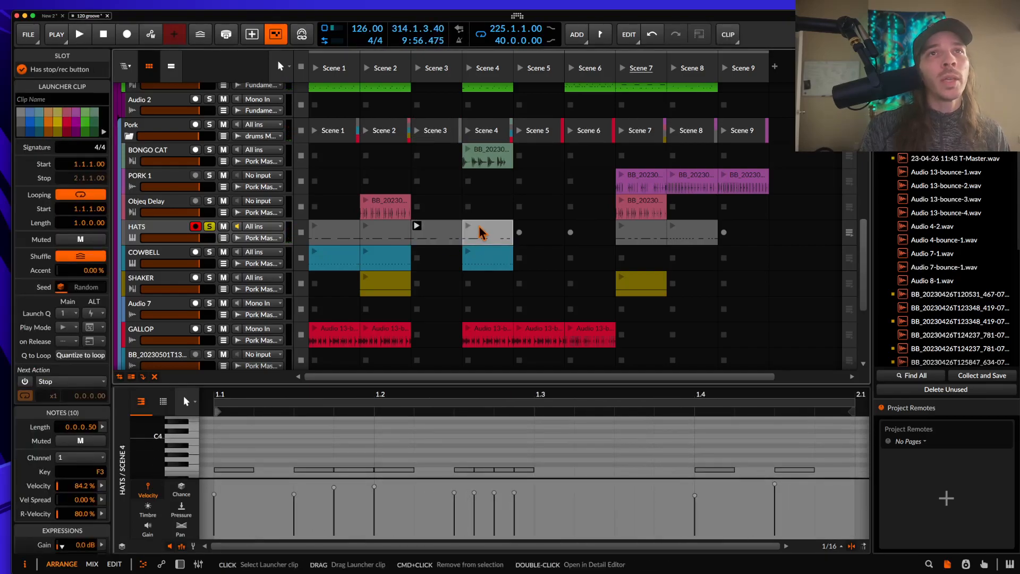
pyautogui.moveTo(370, 457); pyautogui.dragTo(558, 483)
pyautogui.moveTo(477, 436); pyautogui.dragTo(558, 436)
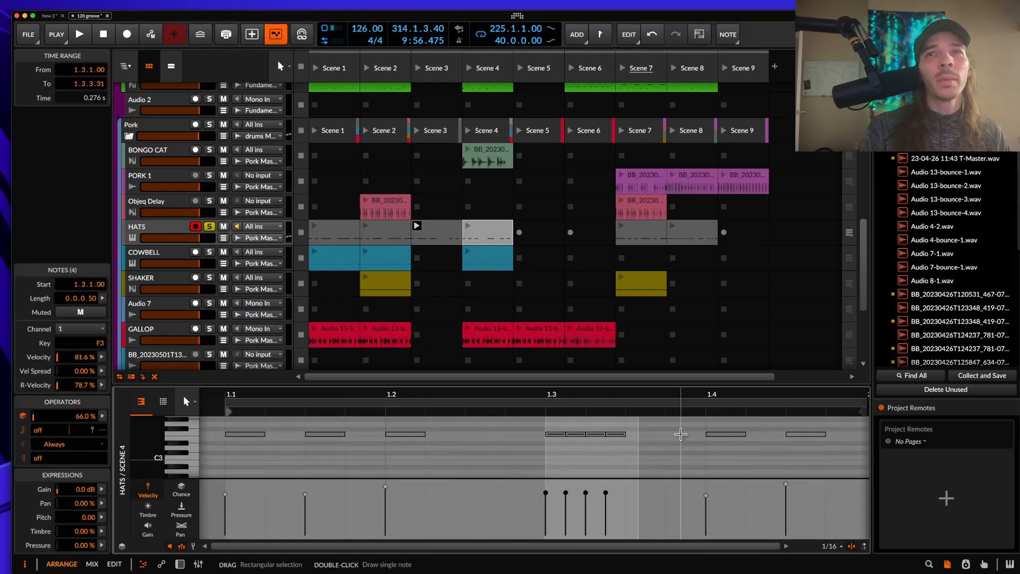
# - Delete the note at beat 1.4 of the HATS Scene 4 clip and add a note on the last sixteenth of the bar
pyautogui.doubleClick(722, 436)
pyautogui.hscroll(5, 754, 433)
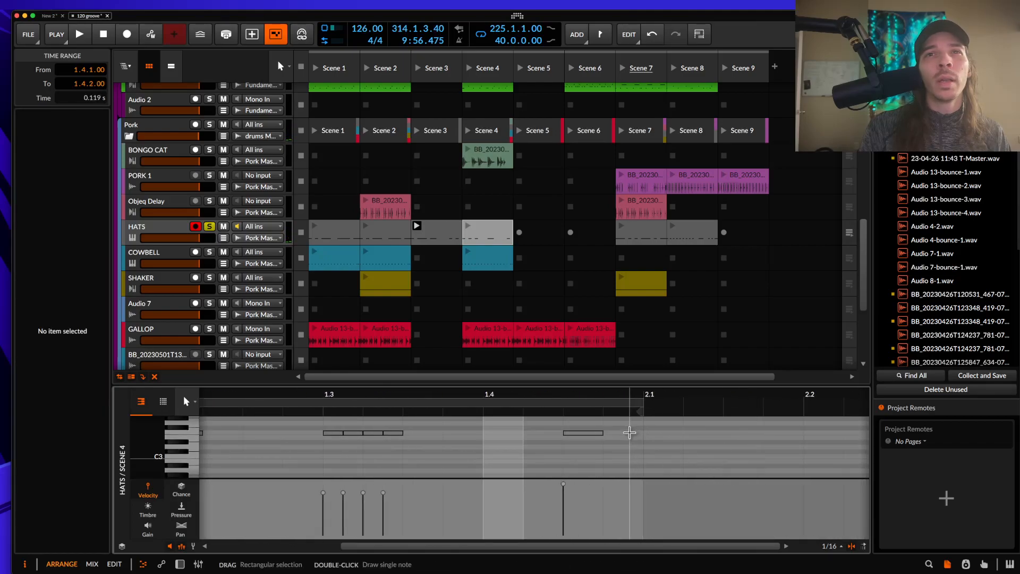
pyautogui.doubleClick(629, 434)
pyautogui.scroll(-3, 630, 436)
pyautogui.hscroll(-4, 630, 436)
pyautogui.click(603, 438)
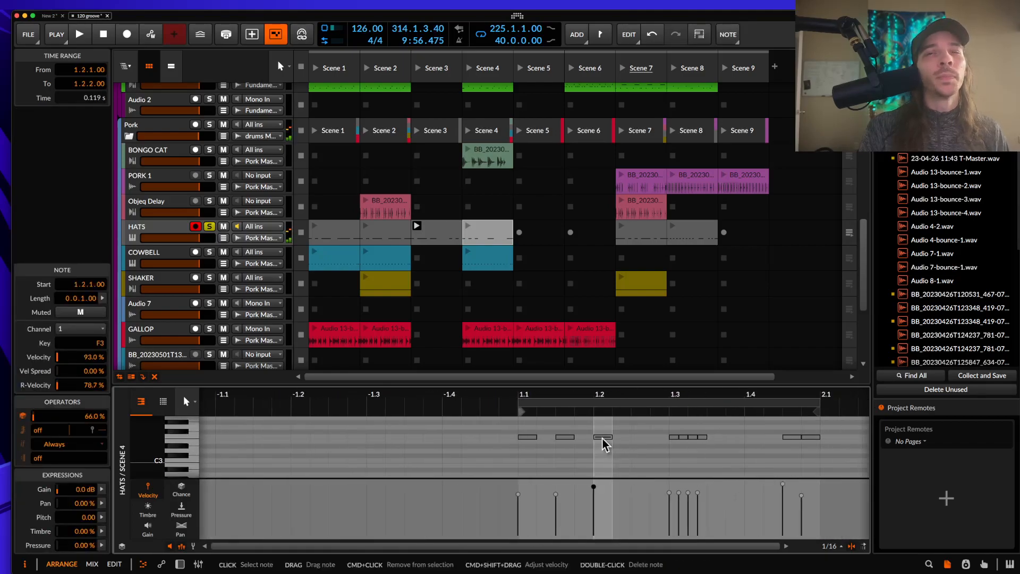
# - Randomize the chance of all notes in the HATS Scene 4 clip with Chaos and set their mean to 63.4 %
pyautogui.scroll(-1, 574, 441)
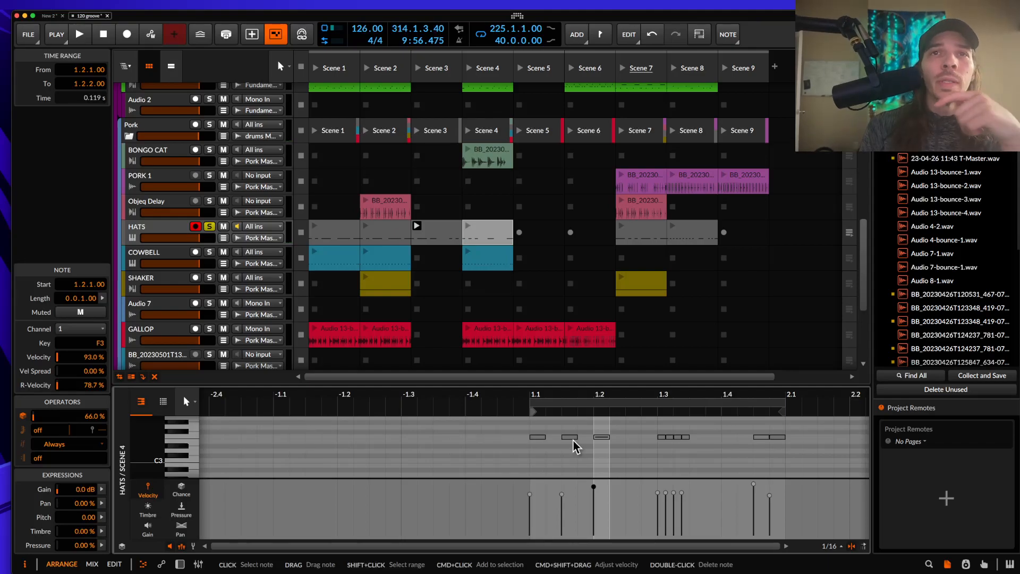
pyautogui.moveTo(533, 419); pyautogui.dragTo(775, 465)
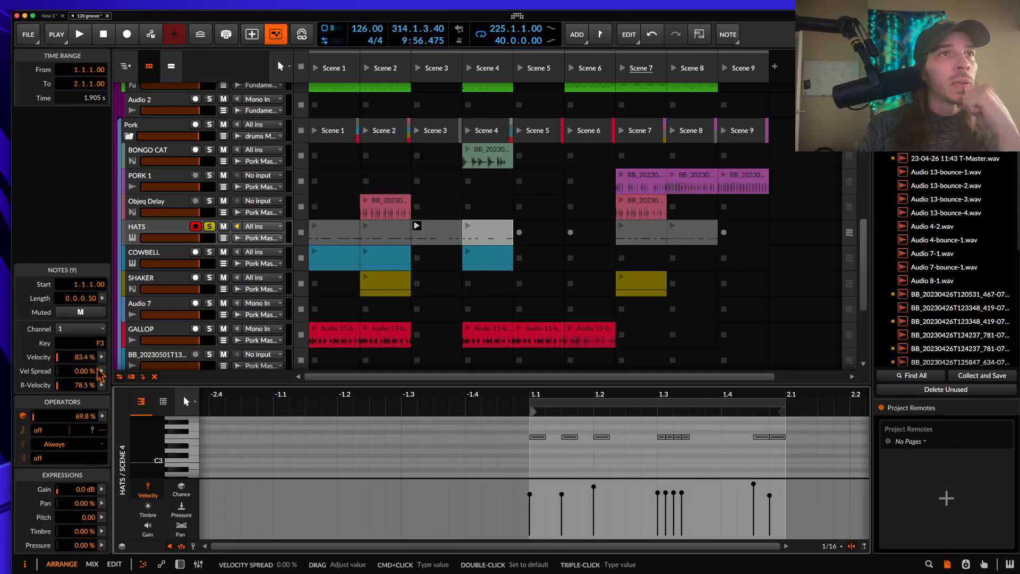
pyautogui.click(102, 416)
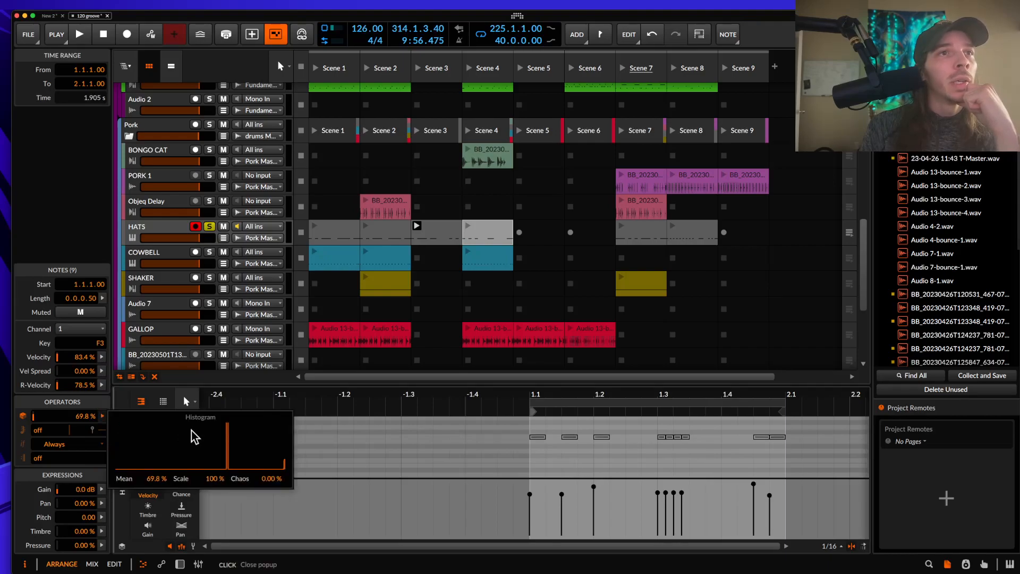
pyautogui.moveTo(268, 482); pyautogui.dragTo(268, 438)
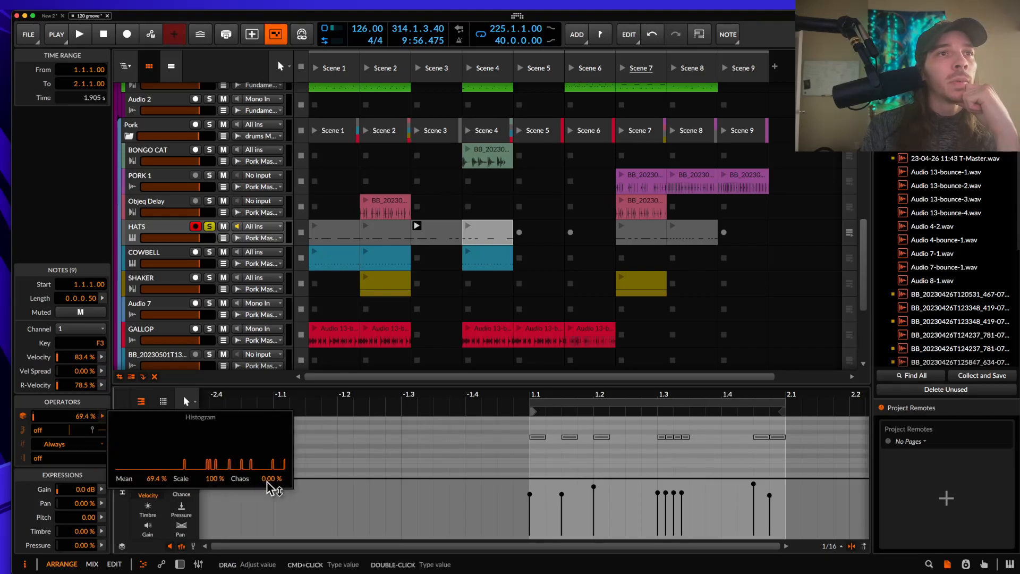
pyautogui.moveTo(151, 483); pyautogui.dragTo(151, 490)
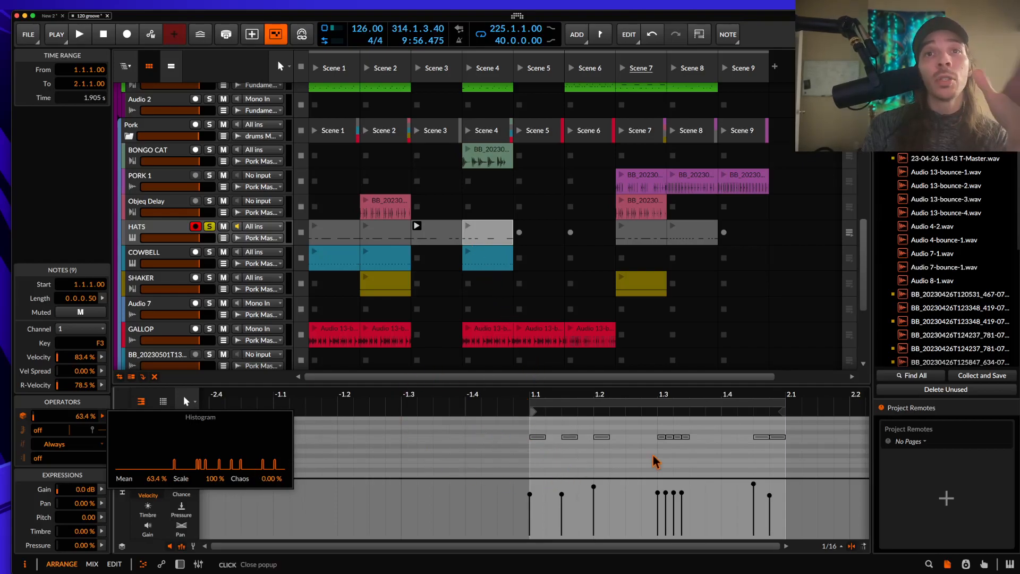
# - Play the HATS Scene 4 clip to hear its note probabilities, and give the clip a fixed random seed
pyautogui.click(468, 228)
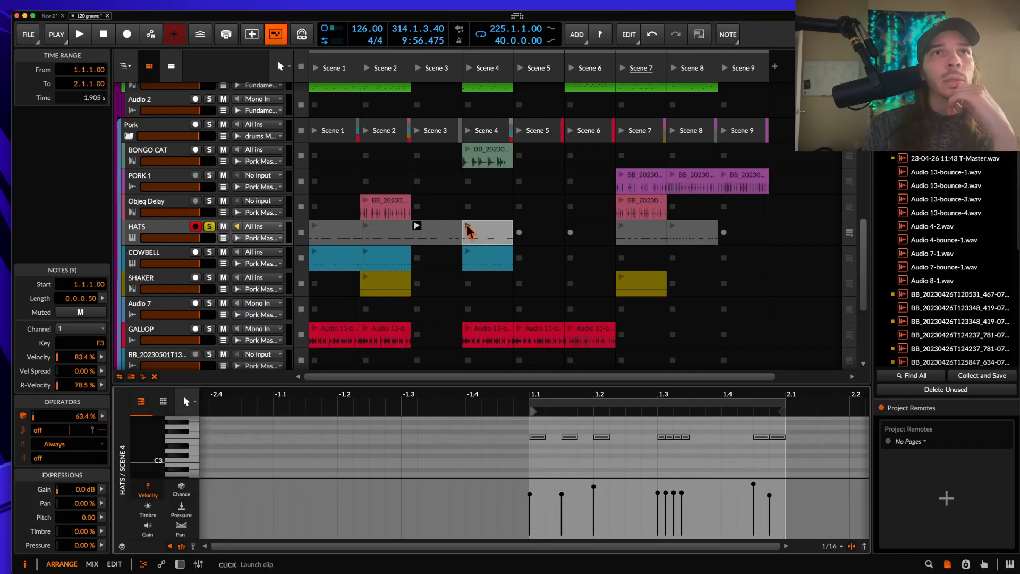
pyautogui.click(468, 226)
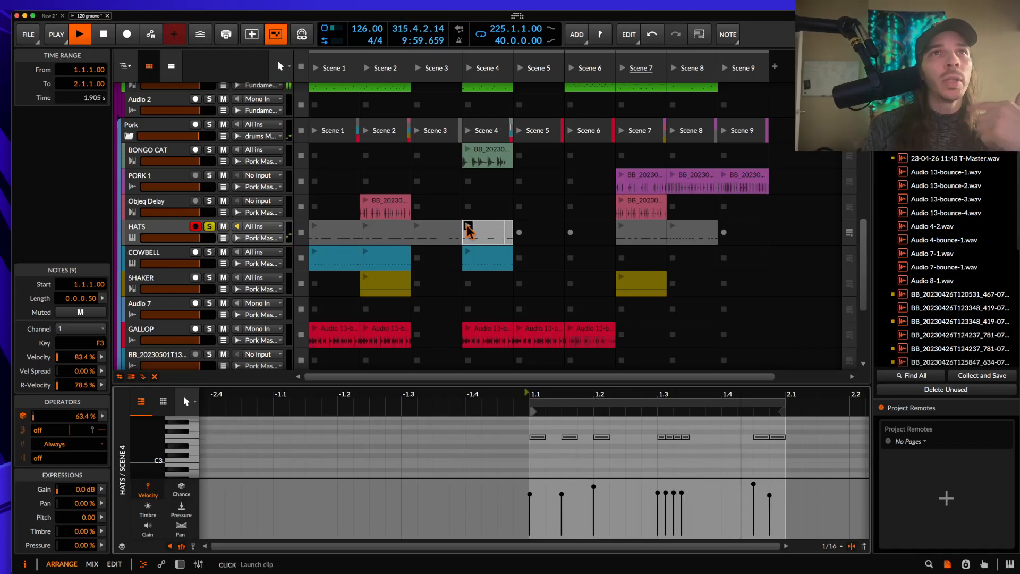
pyautogui.click(488, 234)
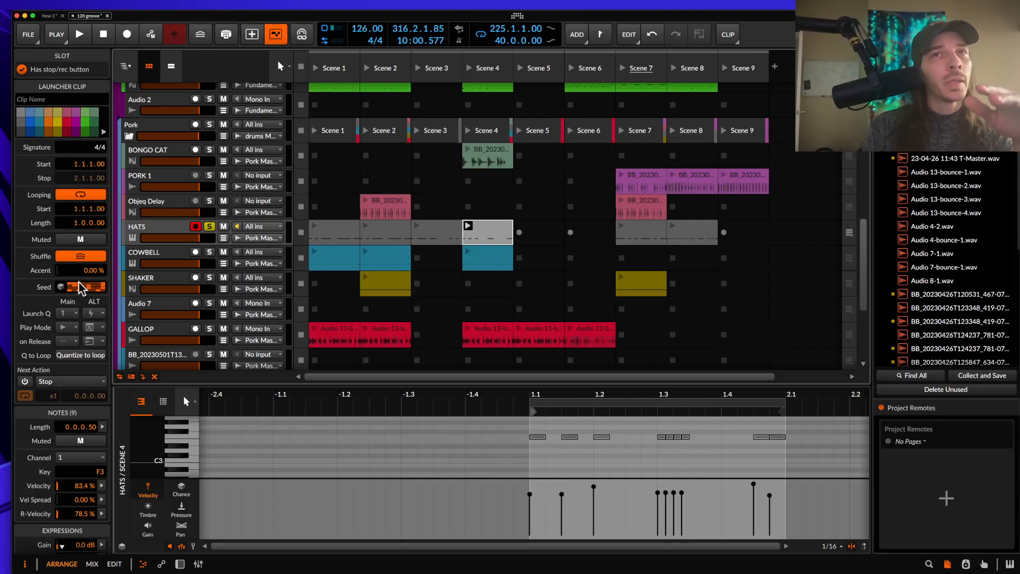
# - Expand the HATS Scene 4 clip with 4 repeats and select the expanded clip in Scene 5
pyautogui.rightClick(472, 234)
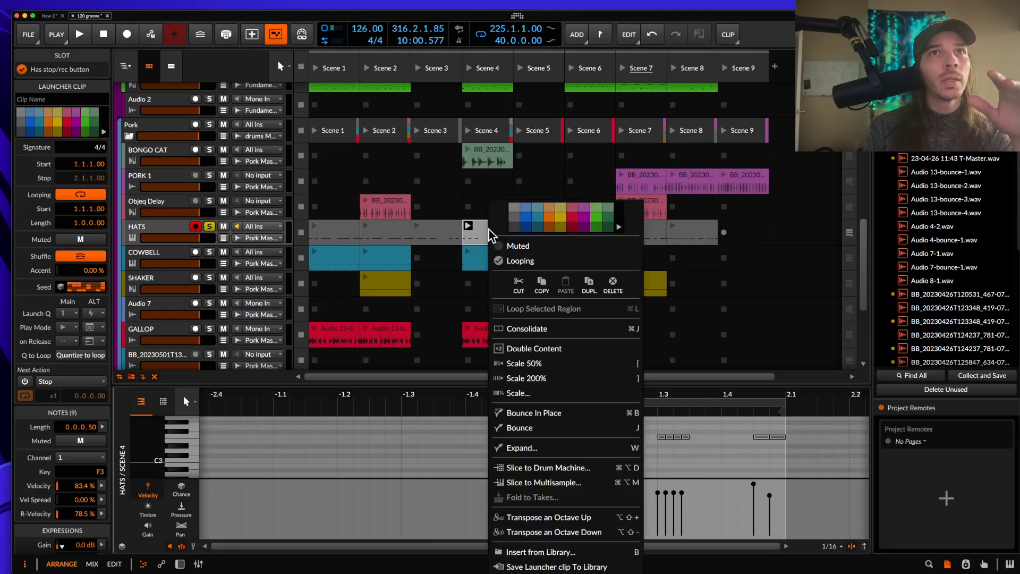
pyautogui.click(553, 450)
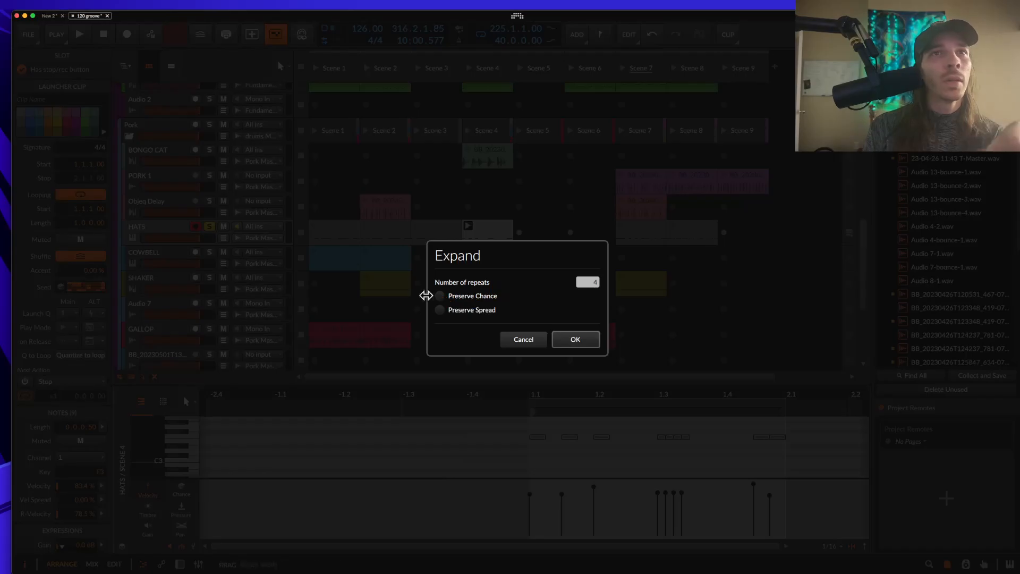
pyautogui.click(569, 344)
pyautogui.click(541, 235)
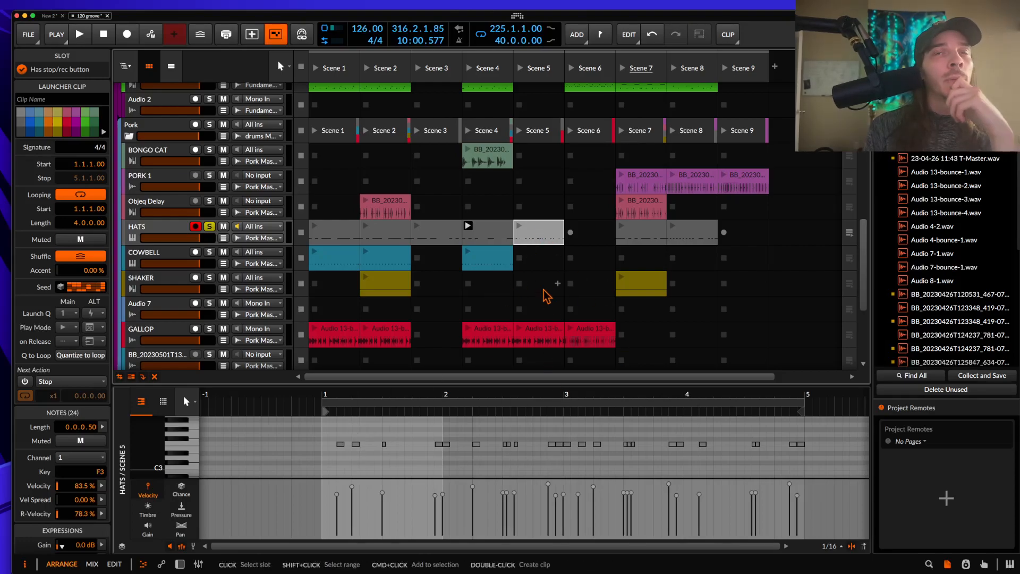
# - Examine how the audio events are sliced in the GALLOP clips of Scene 5 and Scene 6
pyautogui.click(548, 332)
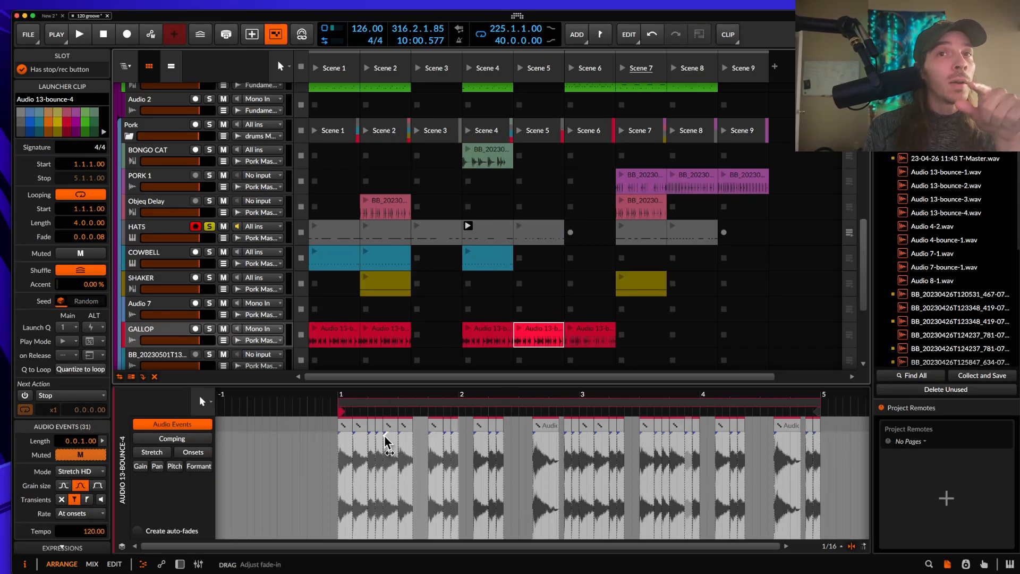
pyautogui.scroll(5, 387, 440)
pyautogui.scroll(-2, 387, 440)
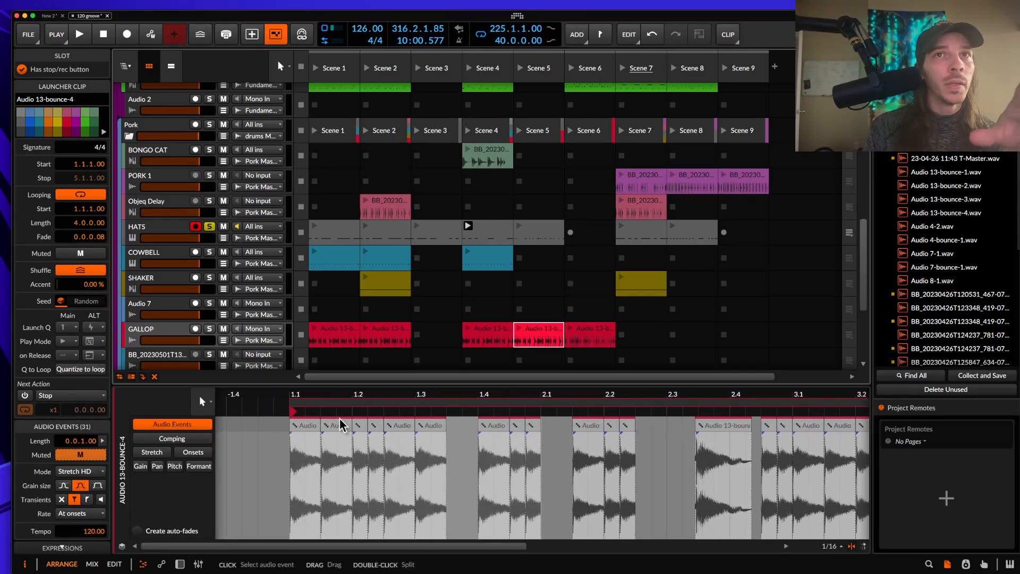
pyautogui.click(585, 327)
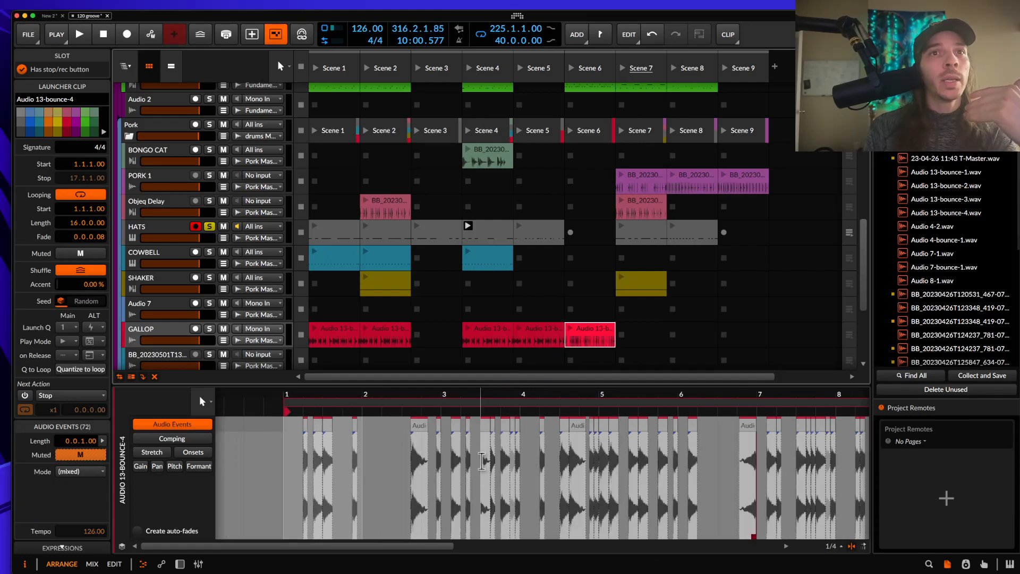
pyautogui.scroll(-8, 471, 463)
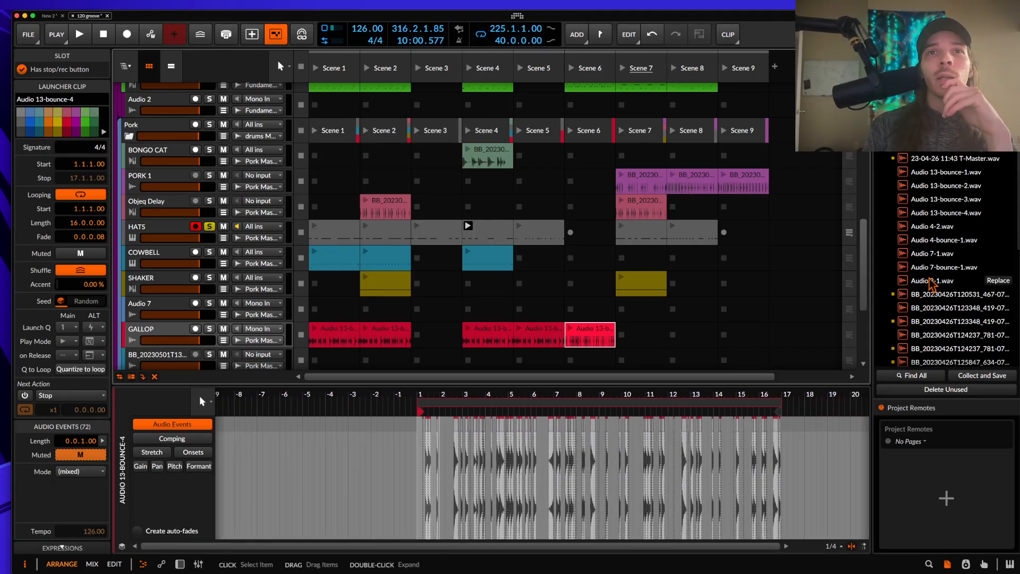
# - Extend the GALLOP Scene 6 clip to 24 bars and insert Audio 7-bounce-1.wav into it at bar 17
pyautogui.moveTo(801, 390); pyautogui.dragTo(853, 406)
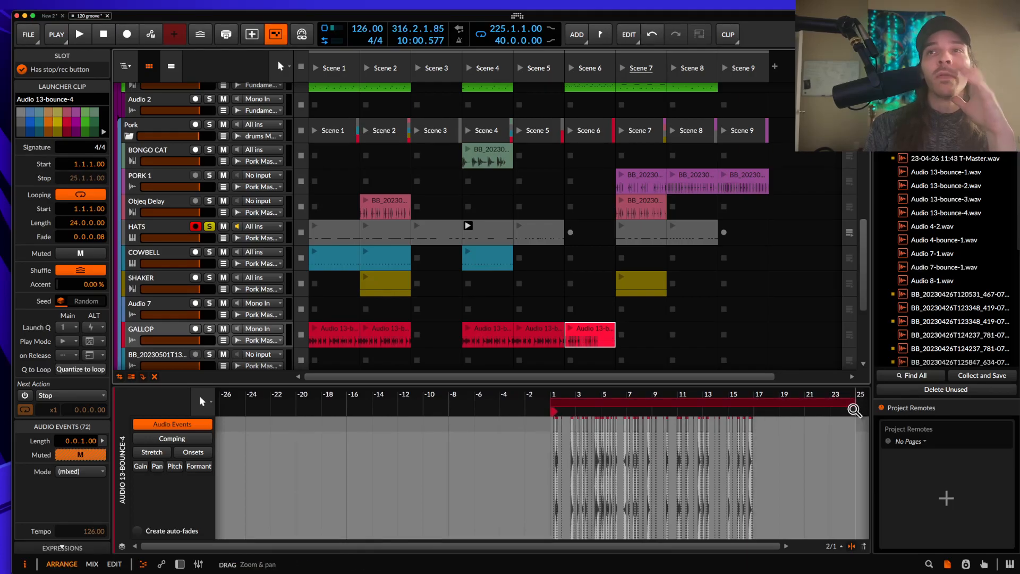
pyautogui.moveTo(938, 266); pyautogui.dragTo(764, 451)
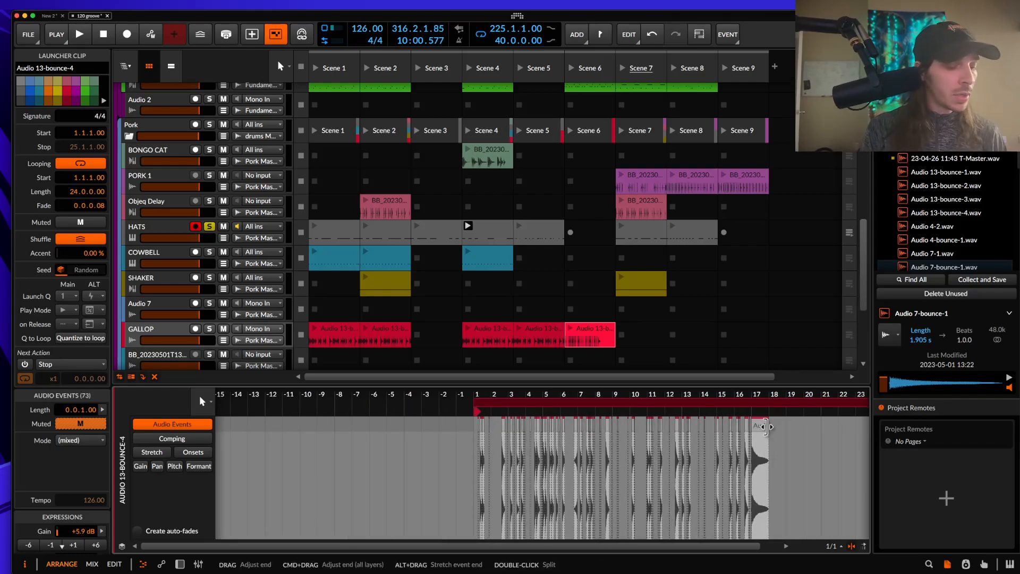
# - Stretch the Audio 7-bounce-1 event to 3 bars and halve it twice to a length of 0.3.0.00
pyautogui.click(774, 426)
pyautogui.moveTo(776, 427); pyautogui.dragTo(799, 430)
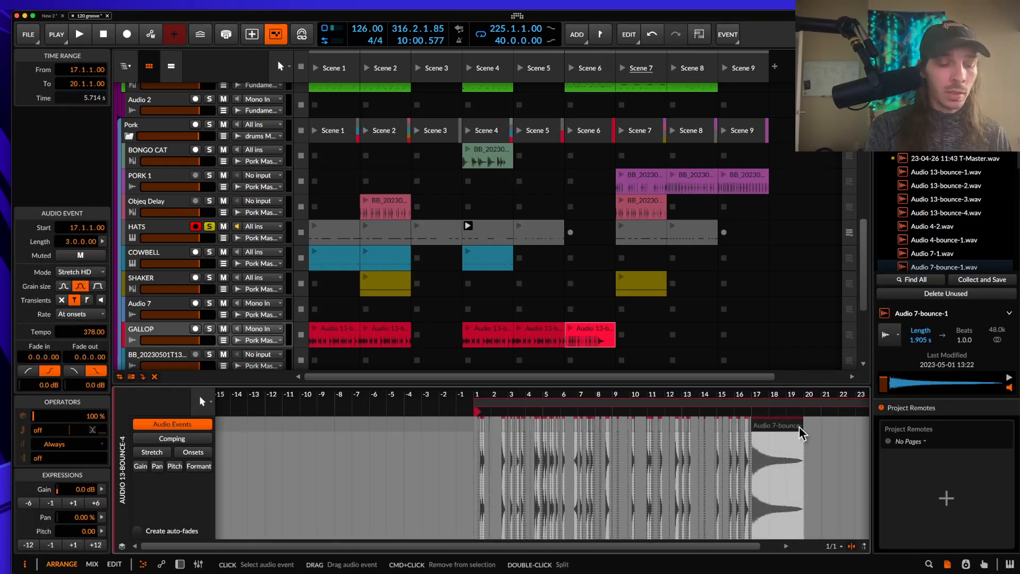
pyautogui.hotkey('alt', '-')
pyautogui.hotkey('alt', '-')
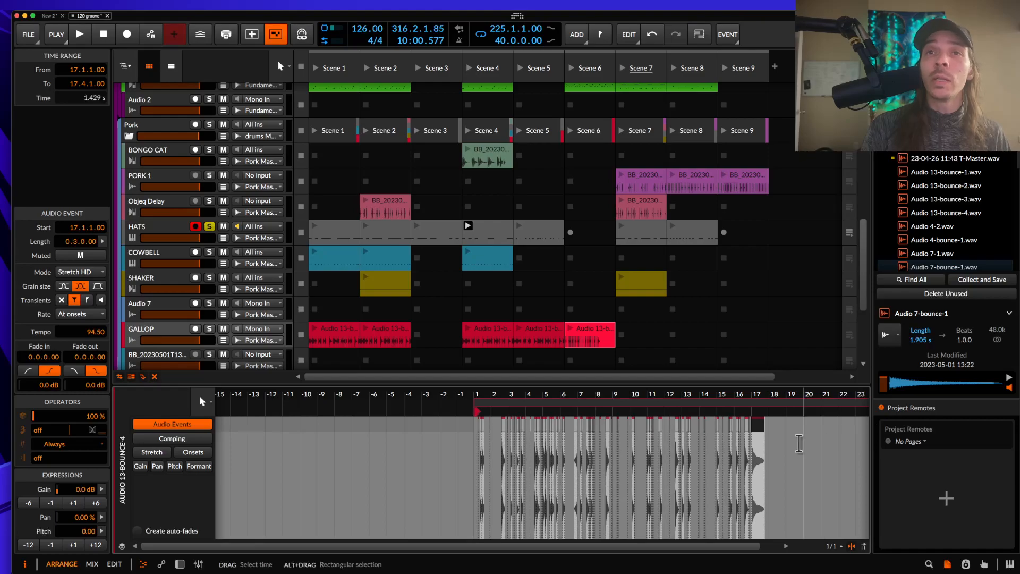
# - Reverse the Audio 7-bounce-1 event at bar 17 of the GALLOP Scene 6 clip
pyautogui.scroll(5, 799, 443)
pyautogui.scroll(1, 799, 443)
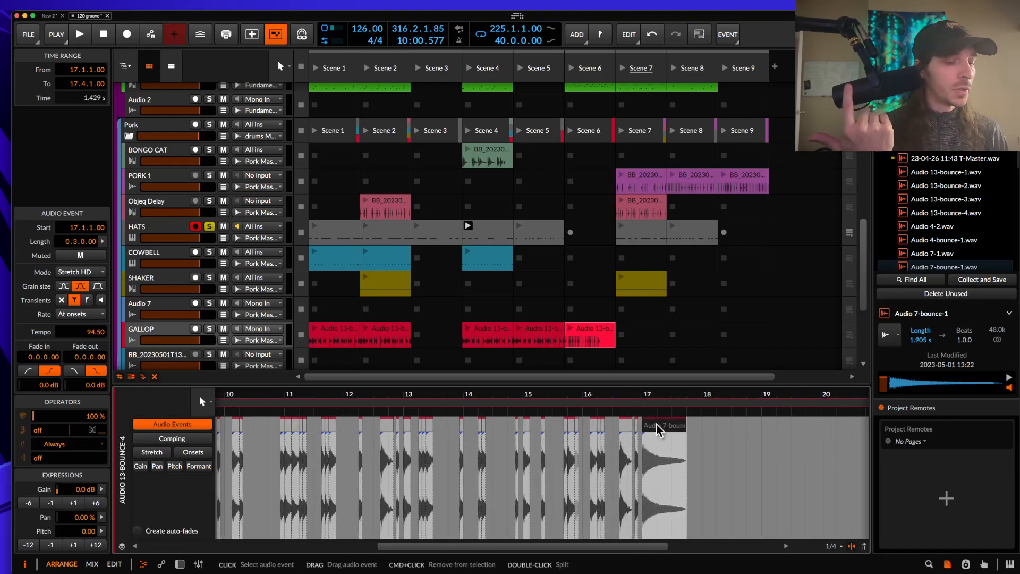
pyautogui.press('r')
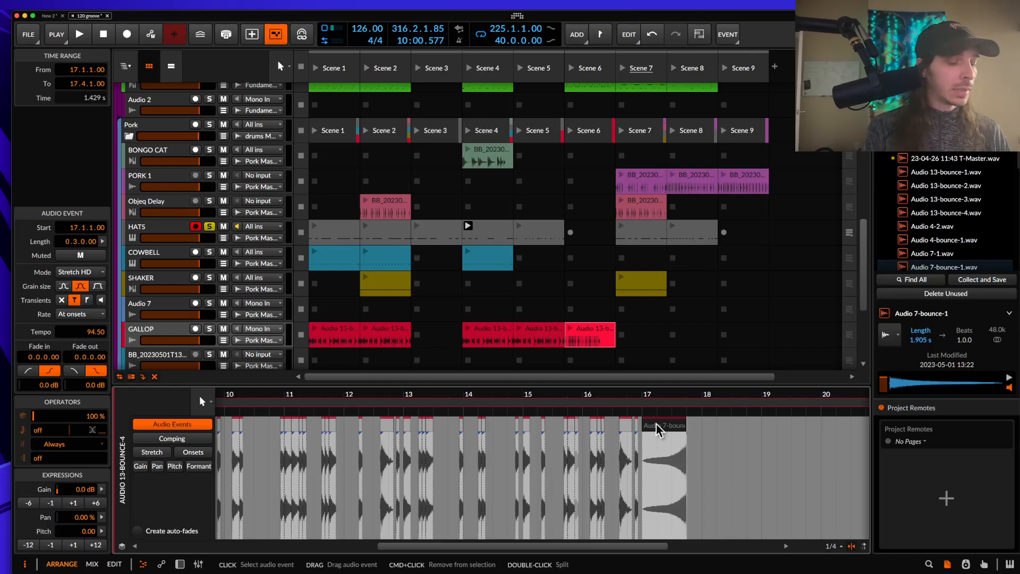
# - Duplicate the reversed event at bar 17 twice and slice all three events in place into pieces of length 0.0.2.00
pyautogui.press('super+d')
pyautogui.press('super+d')
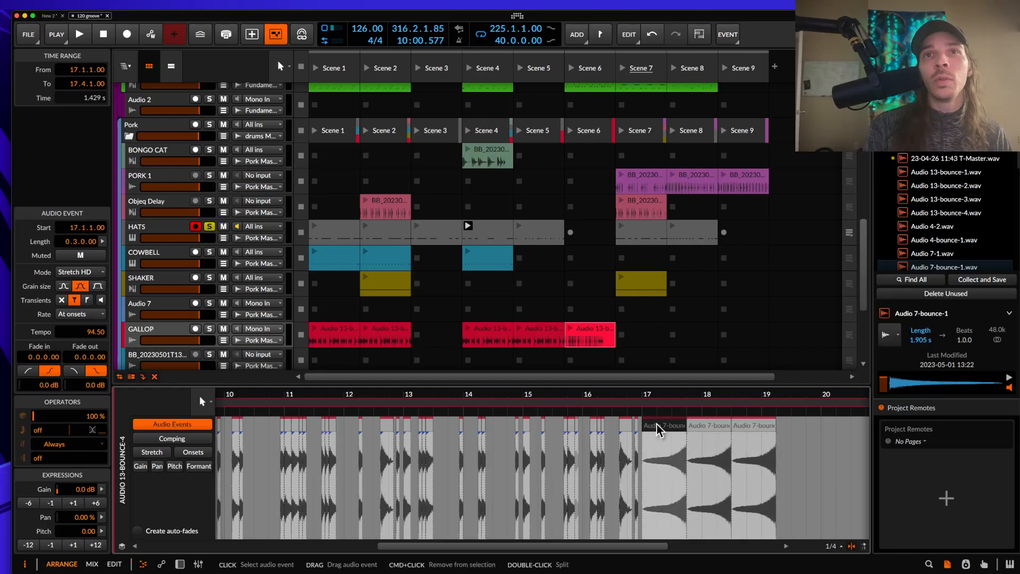
pyautogui.keyDown('shift'); pyautogui.click(748, 425); pyautogui.keyUp('shift')
pyautogui.rightClick(748, 425)
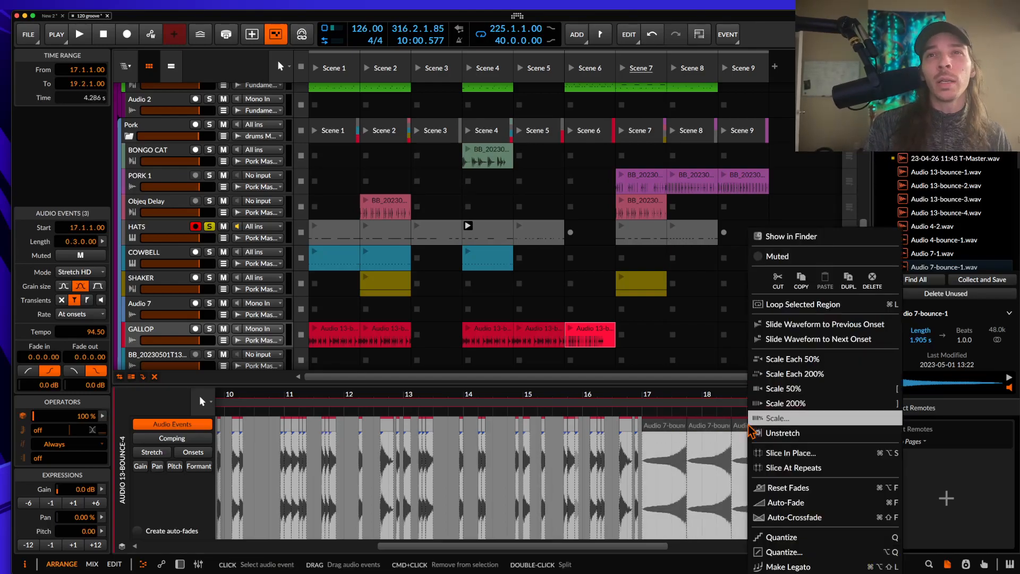
pyautogui.click(814, 452)
pyautogui.click(505, 313)
pyautogui.click(543, 368)
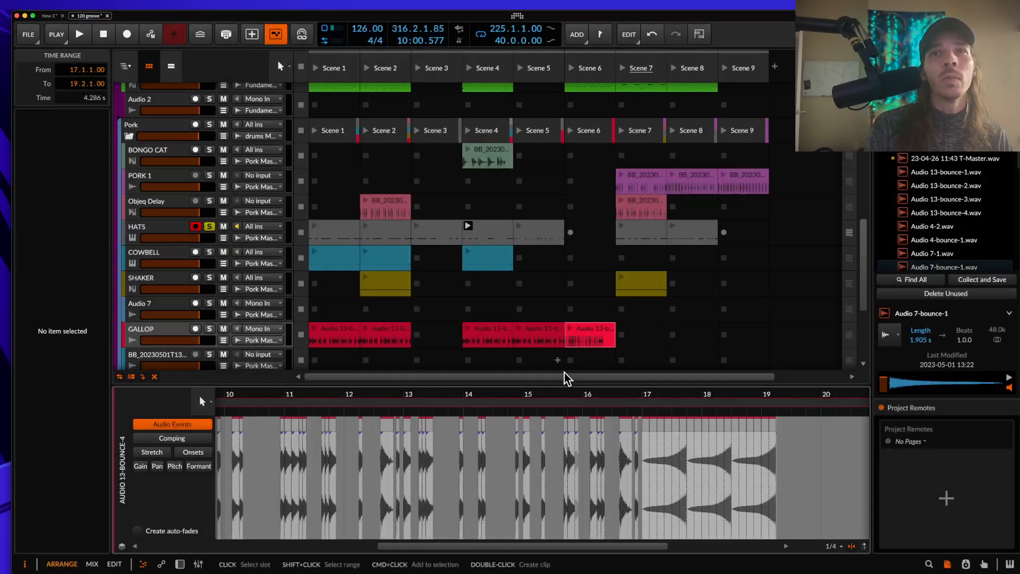
# - Randomize the pitch of all slices from bar 17 on with a histogram chaos of about 6.30, and check the first slices' pitches
pyautogui.click(641, 424)
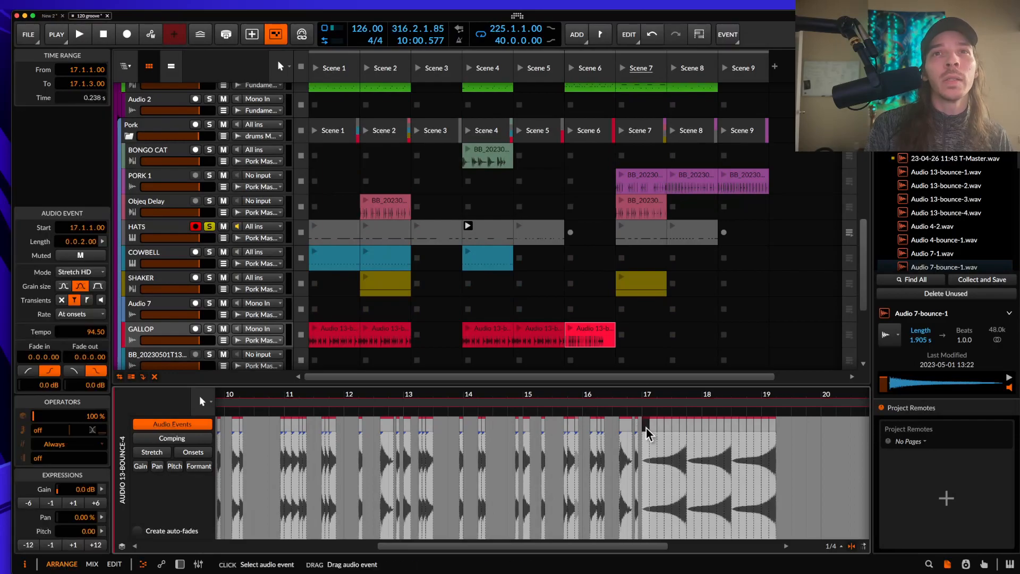
pyautogui.keyDown('shift'); pyautogui.click(773, 430); pyautogui.keyUp('shift')
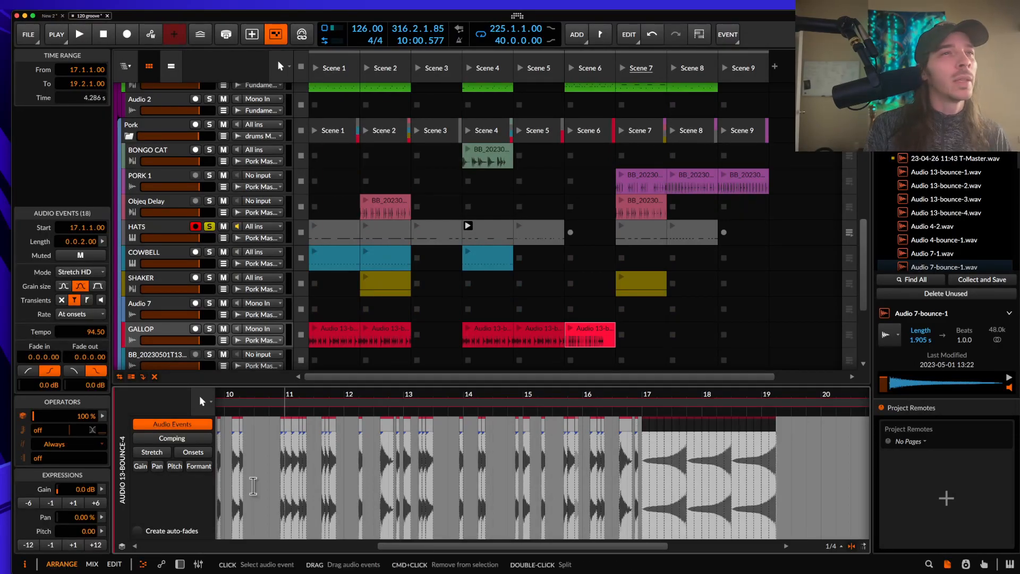
pyautogui.click(102, 531)
pyautogui.moveTo(275, 567); pyautogui.dragTo(275, 522)
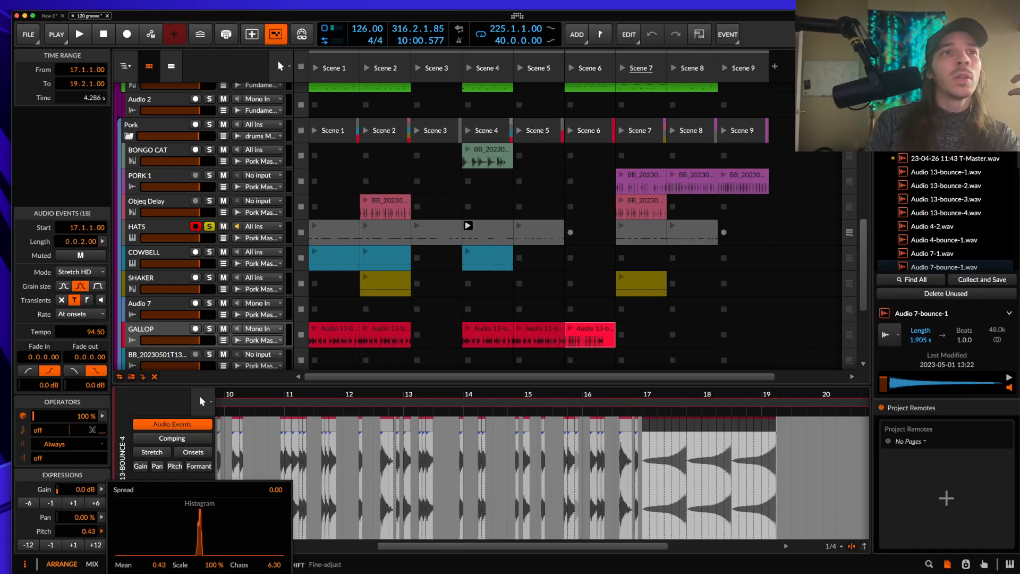
pyautogui.click(649, 427)
pyautogui.click(647, 426)
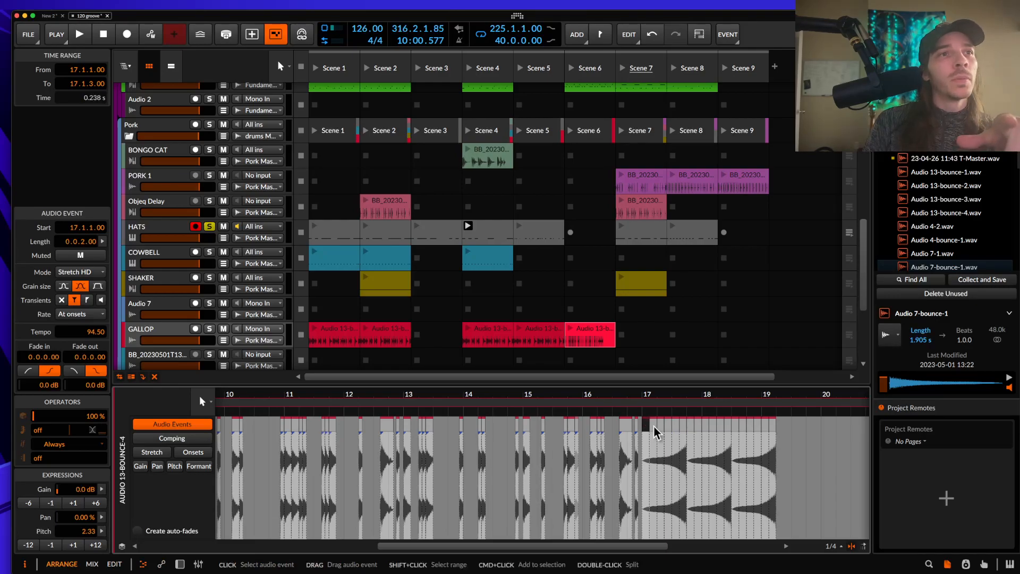
pyautogui.click(659, 426)
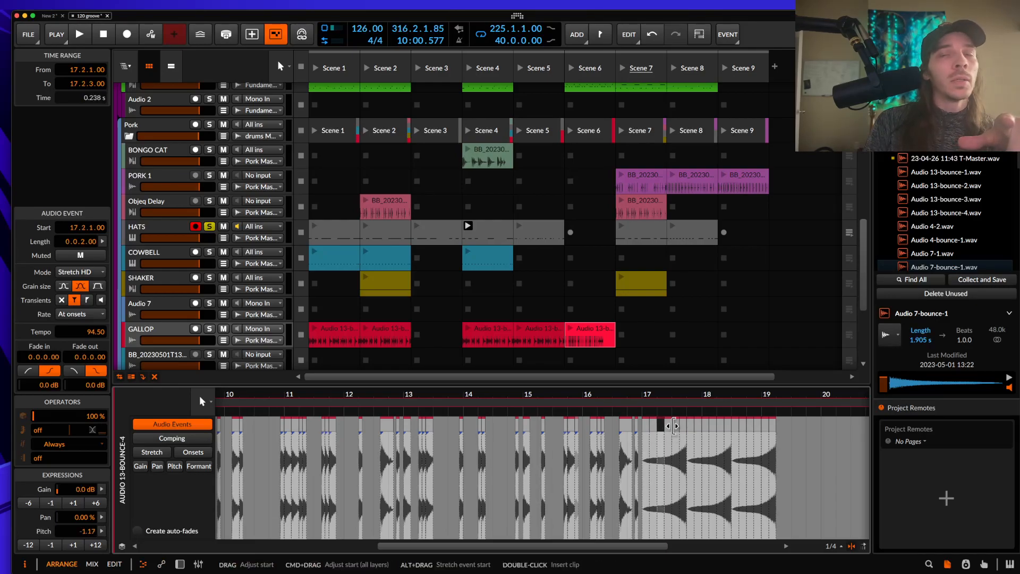
pyautogui.click(669, 426)
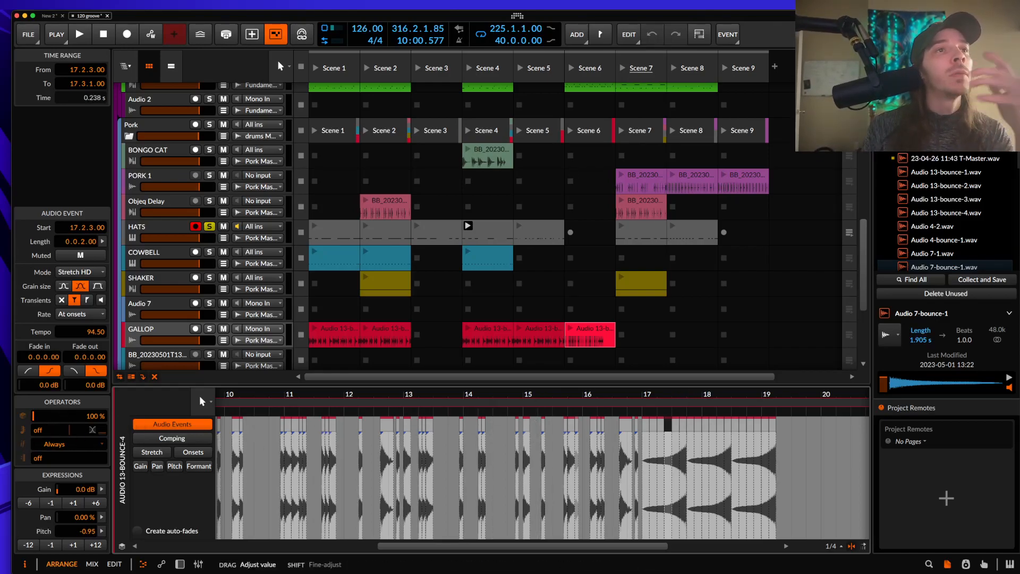
# - Review the playback conditions of the slice at 17.2.3 and set its recurrence length to 5 with cycles 1, 3 and 5 active
pyautogui.click(68, 446)
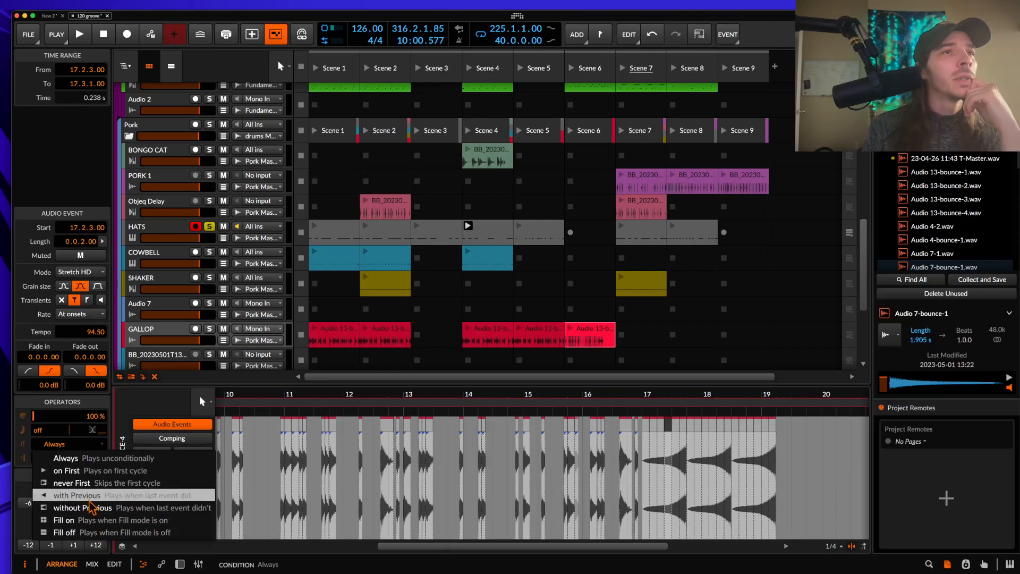
pyautogui.click(68, 443)
pyautogui.moveTo(43, 456); pyautogui.dragTo(43, 443)
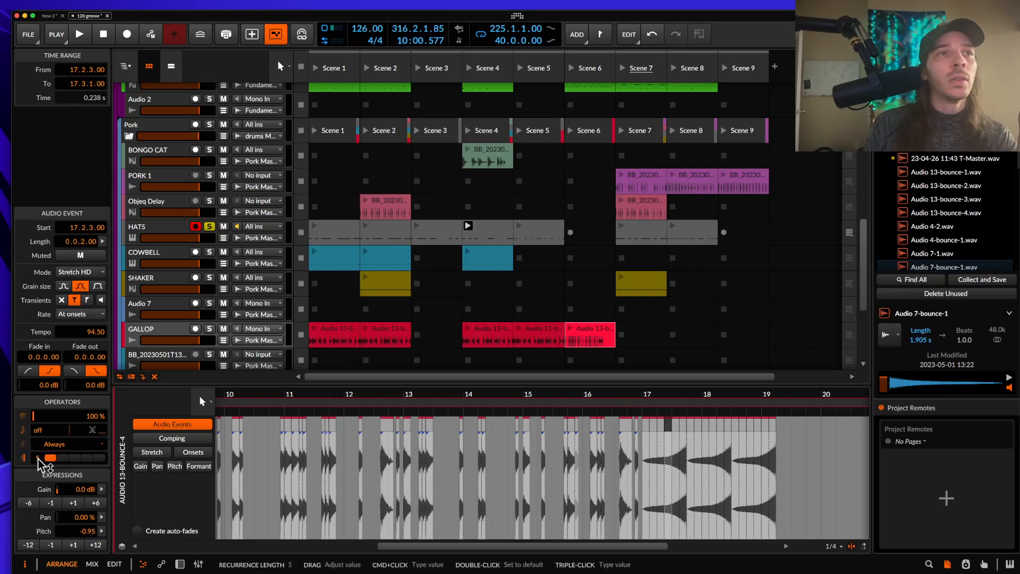
pyautogui.click(75, 459)
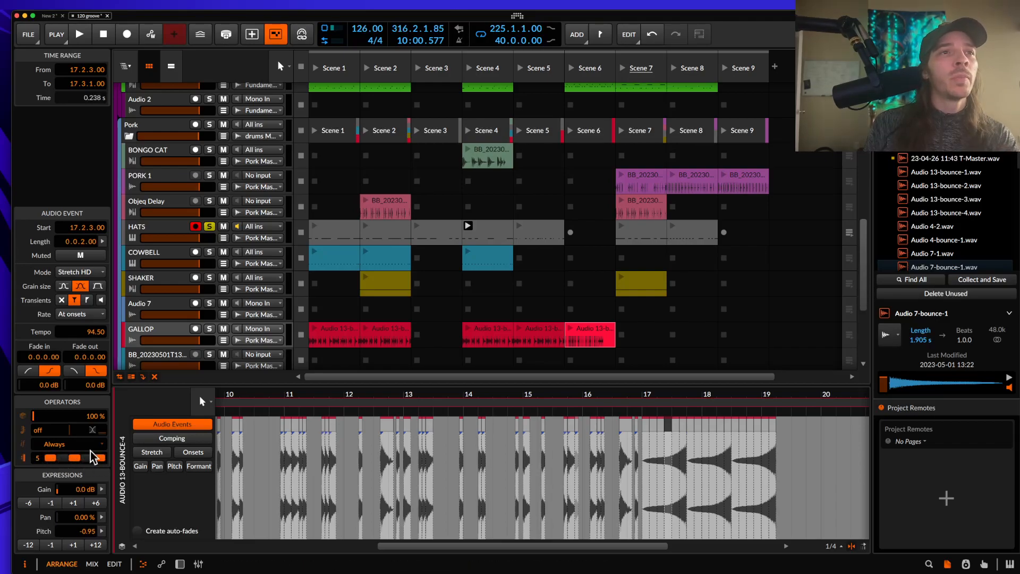
# - Set the recurrence of all slices from bar 17 on to a length of 8 with cycles 1, 3, 5 and 7 active
pyautogui.click(647, 425)
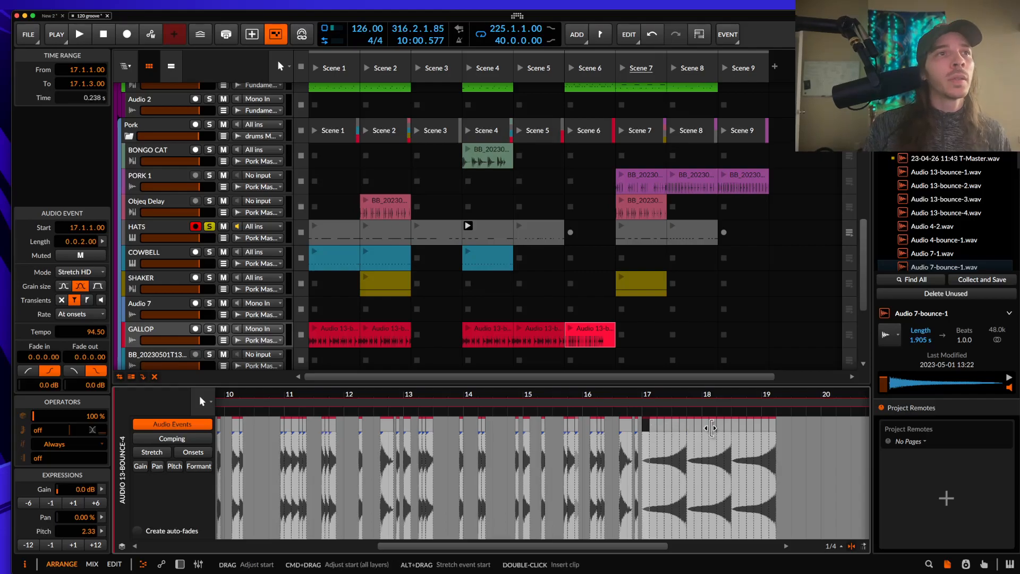
pyautogui.keyDown('shift'); pyautogui.click(773, 429); pyautogui.keyUp('shift')
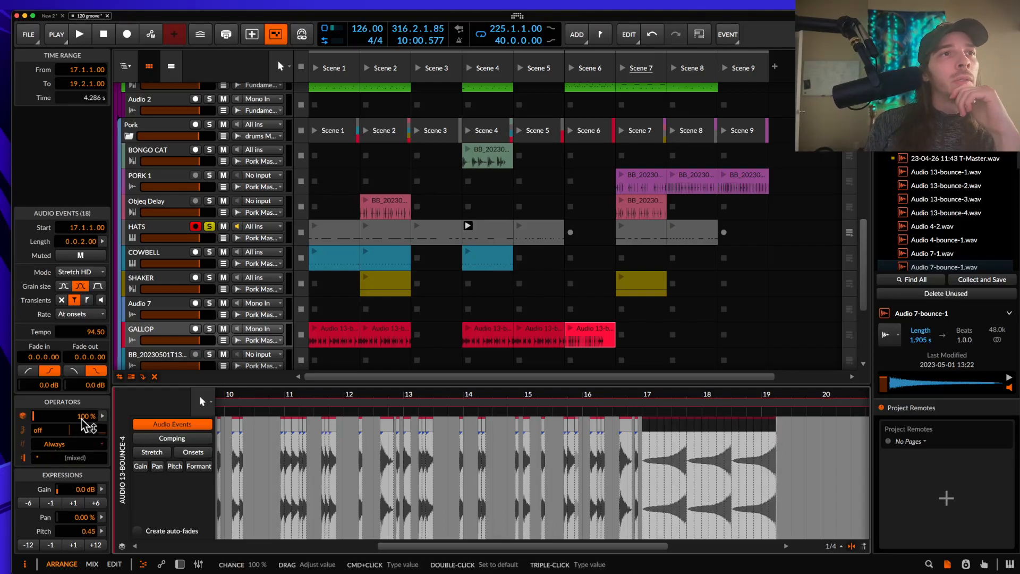
pyautogui.moveTo(39, 459); pyautogui.dragTo(39, 437)
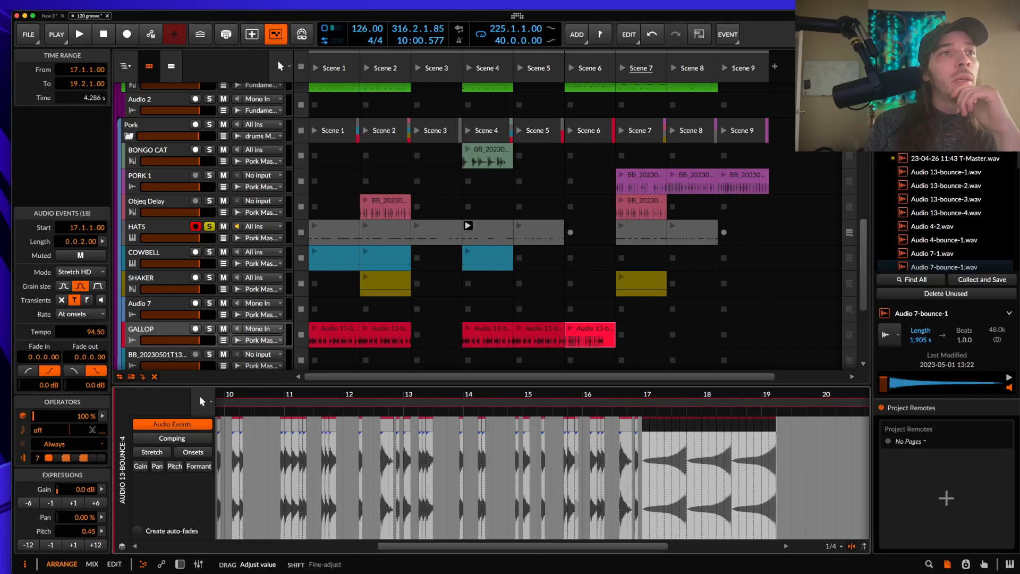
pyautogui.click(101, 459)
pyautogui.moveTo(37, 458); pyautogui.dragTo(37, 452)
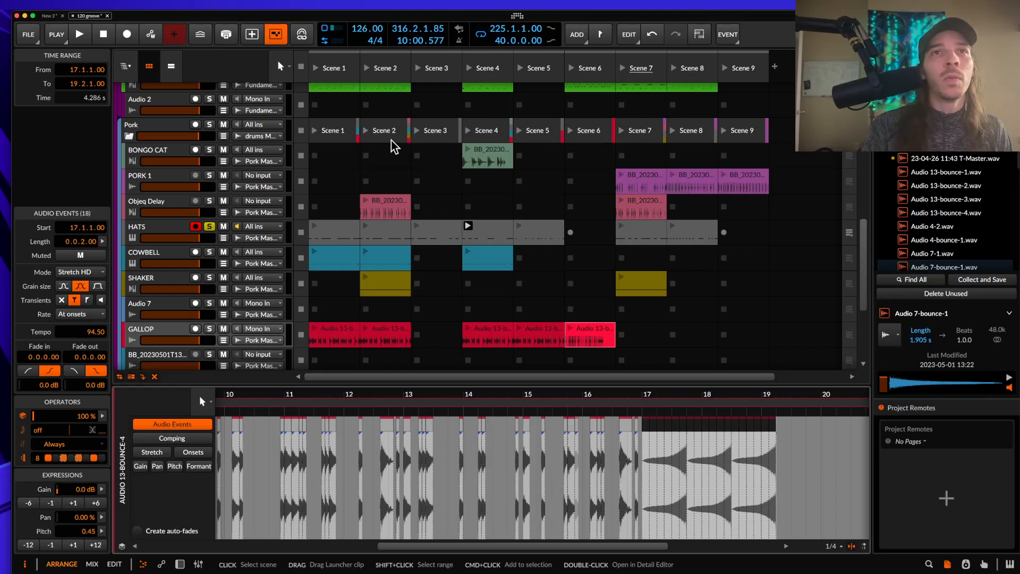
# - Copy the Scene 1 clip of the 808 track onto its Scene 2 slot and show its notes
pyautogui.scroll(5, 391, 140)
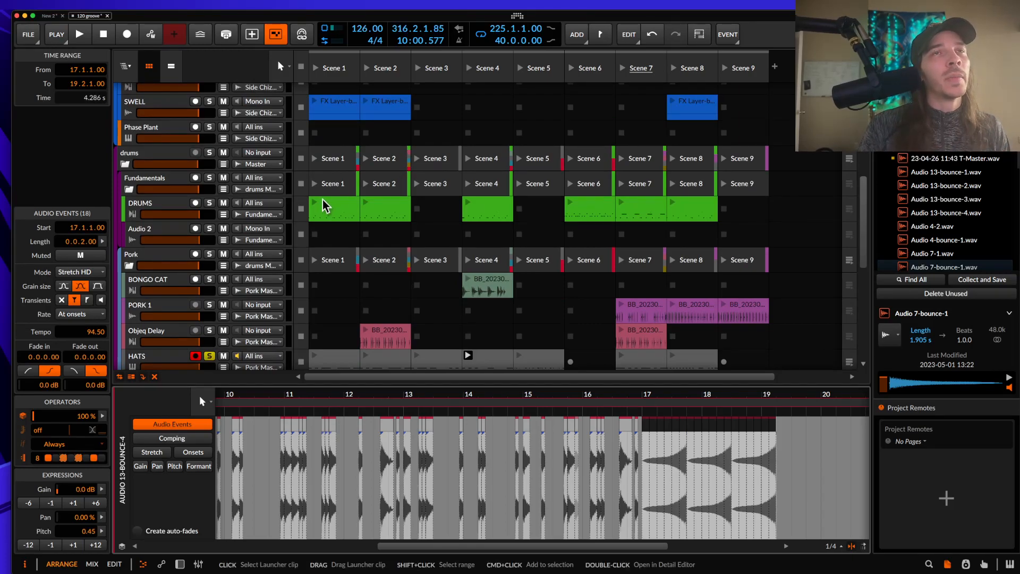
pyautogui.scroll(-15, 323, 199)
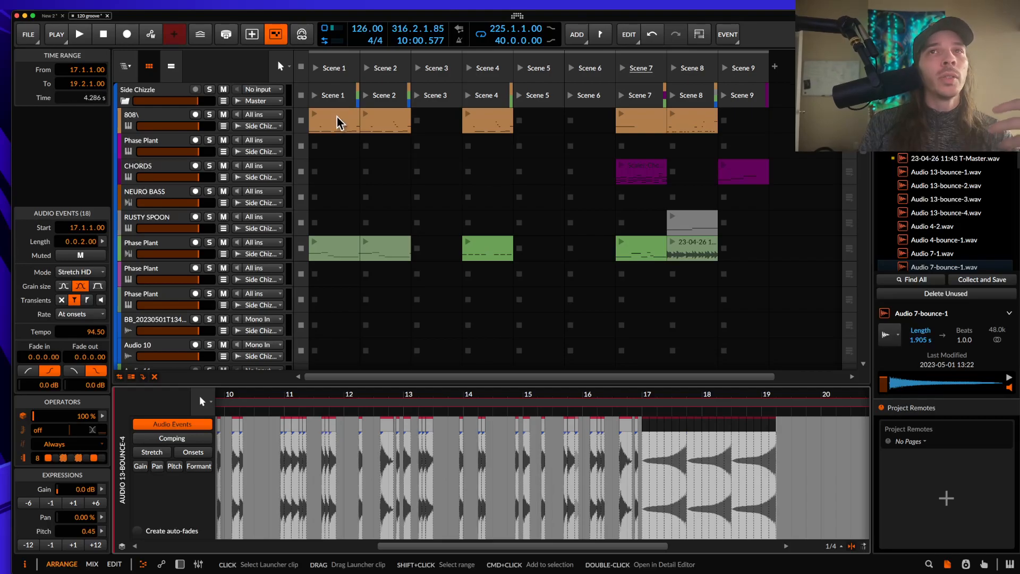
pyautogui.scroll(15, 336, 117)
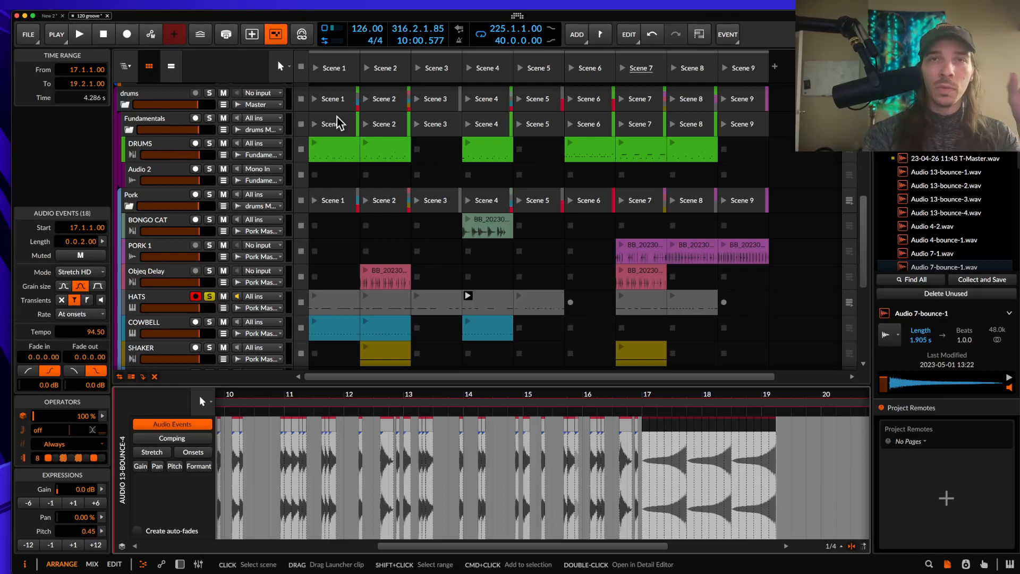
pyautogui.scroll(10, 336, 117)
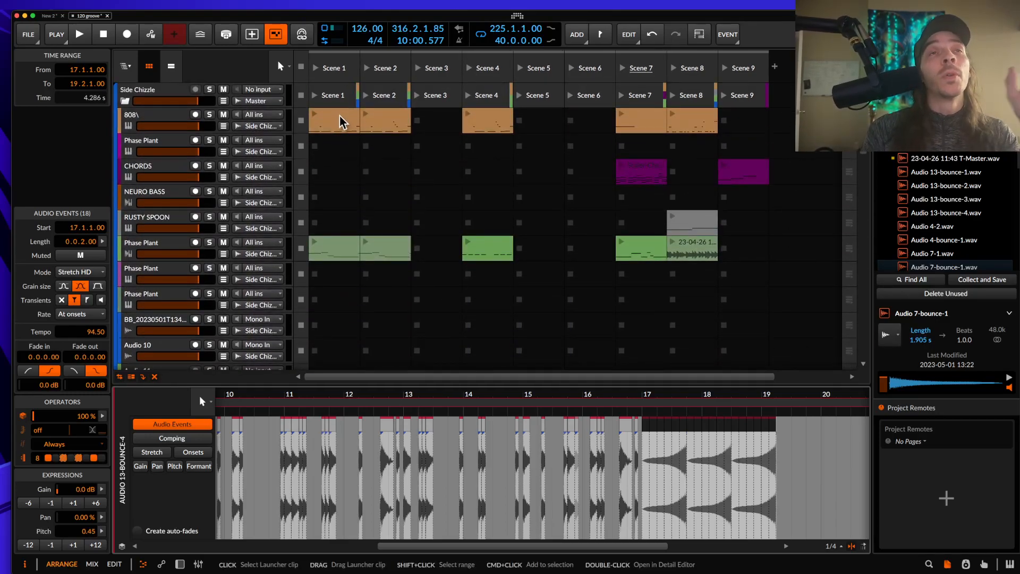
pyautogui.click(338, 121)
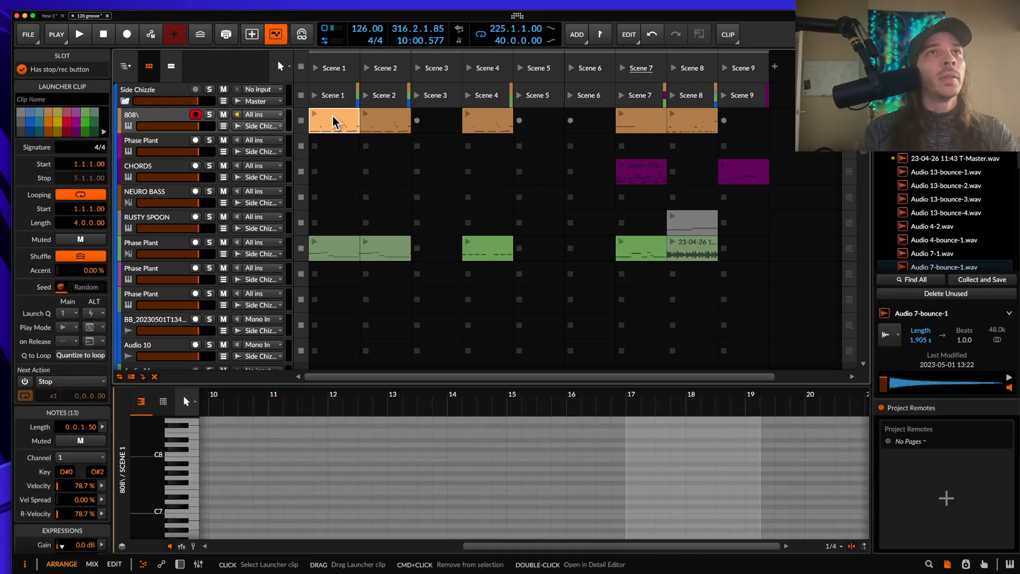
pyautogui.moveTo(333, 122); pyautogui.dragTo(387, 122)
pyautogui.scroll(-1, 319, 427)
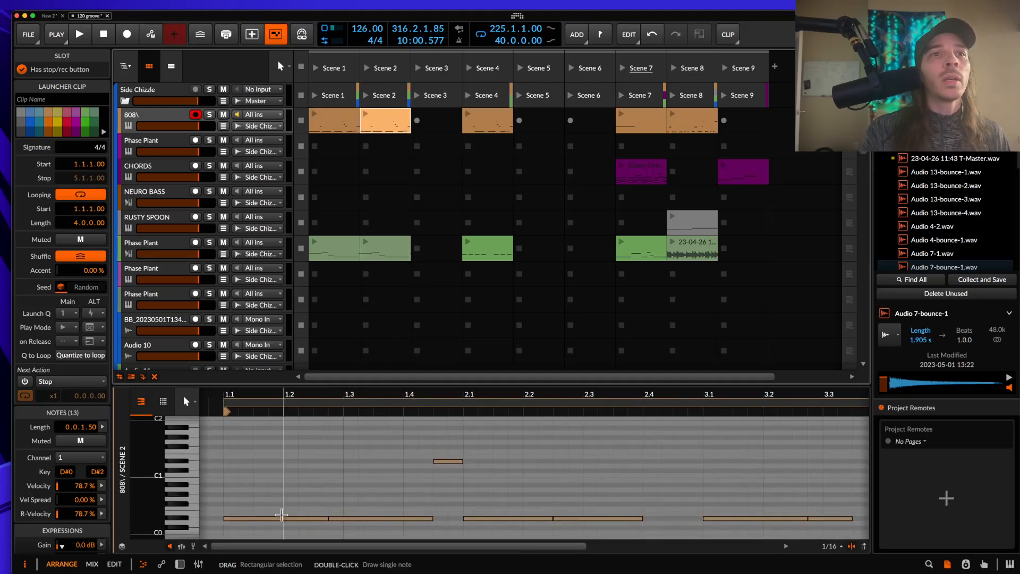
# - In the 808 Scene 2 clip, delete the notes at 1.1.1 and 1.4.3 and raise the note at 2.2.3 one octave to D#1
pyautogui.doubleClick(282, 518)
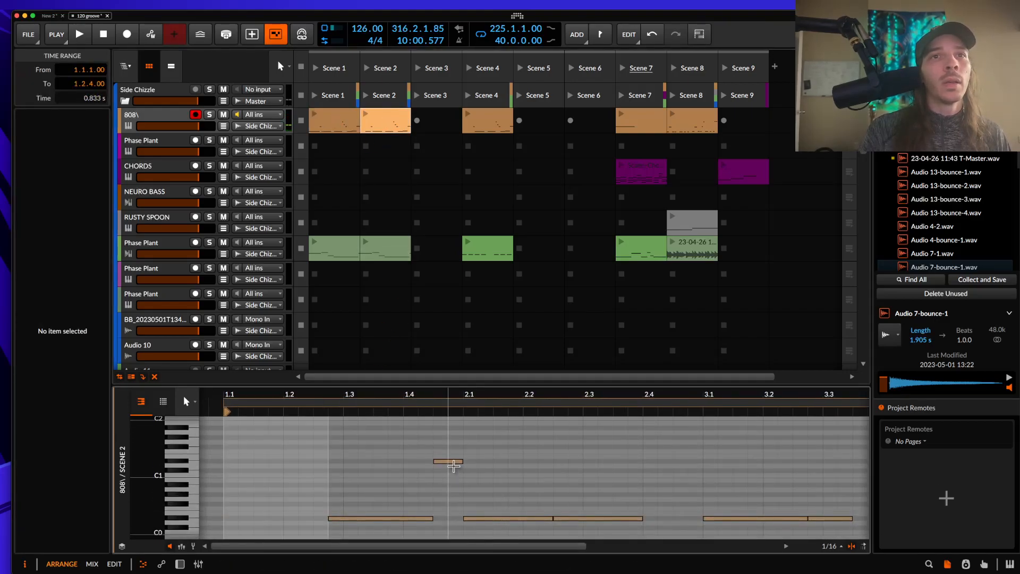
pyautogui.doubleClick(450, 461)
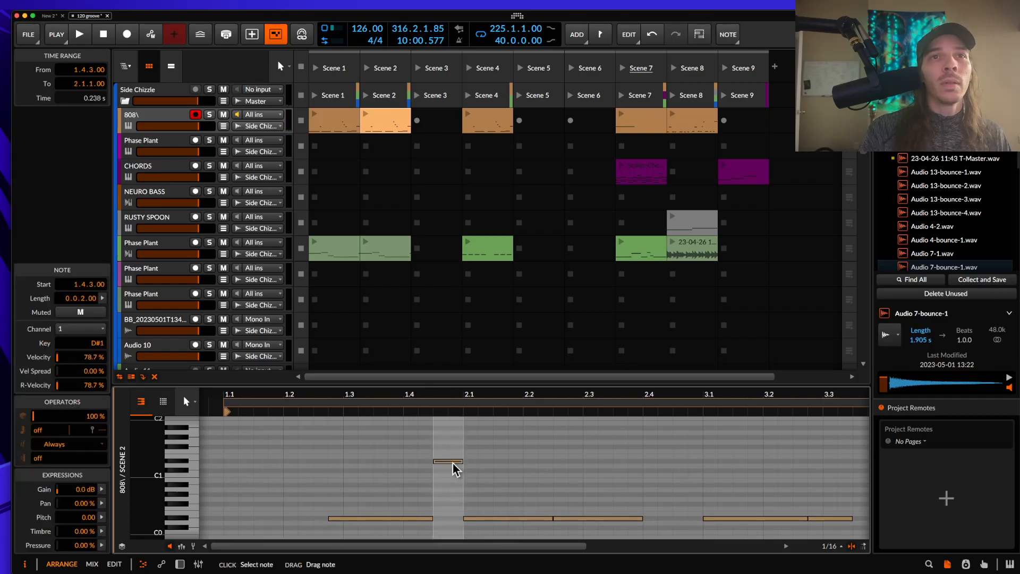
pyautogui.click(595, 518)
pyautogui.hotkey('shift', 'Up')
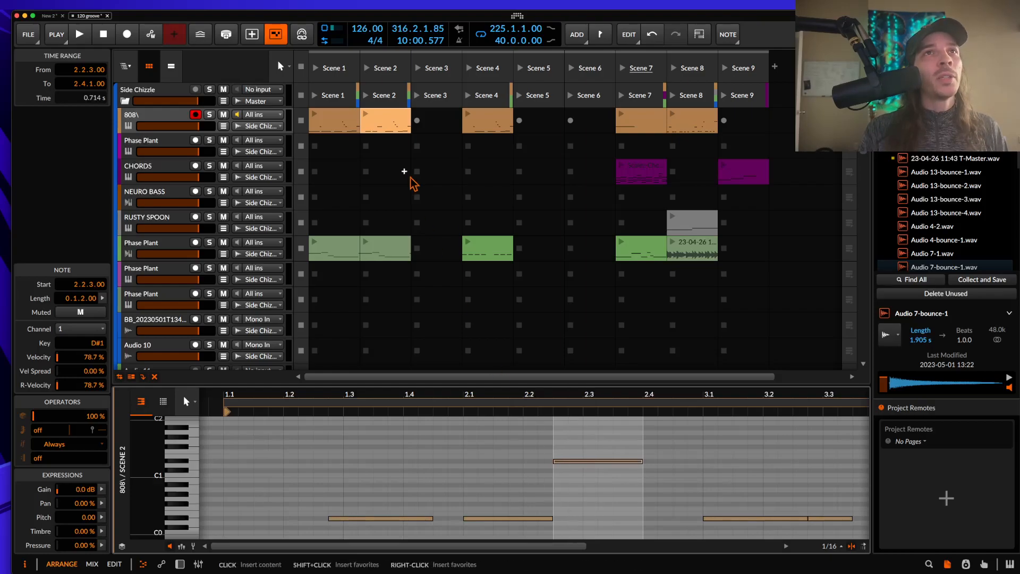
pyautogui.click(391, 122)
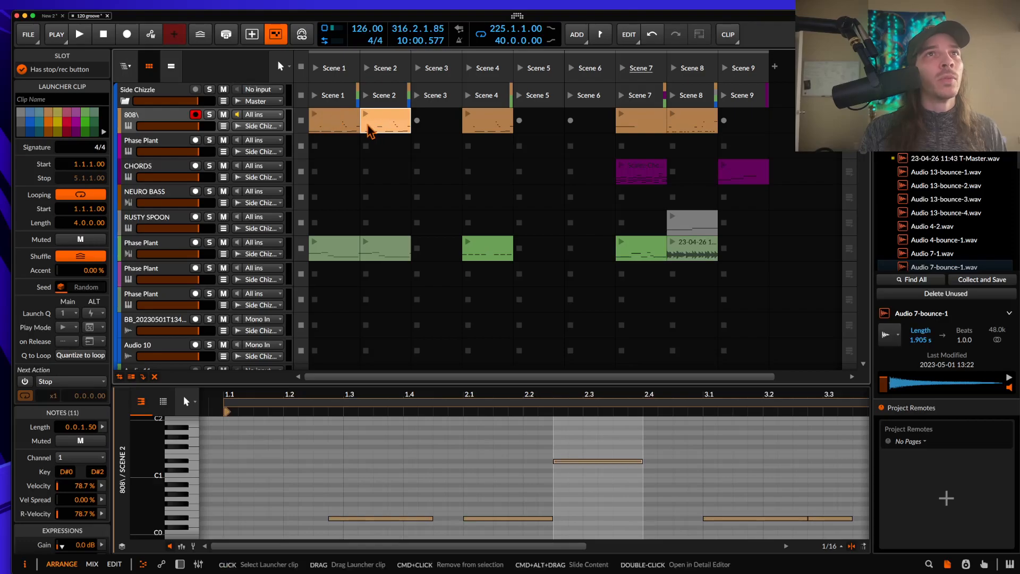
# - Play Scene 1 followed by Scene 2 to compare the 808 variations, and stop playback
pyautogui.click(316, 69)
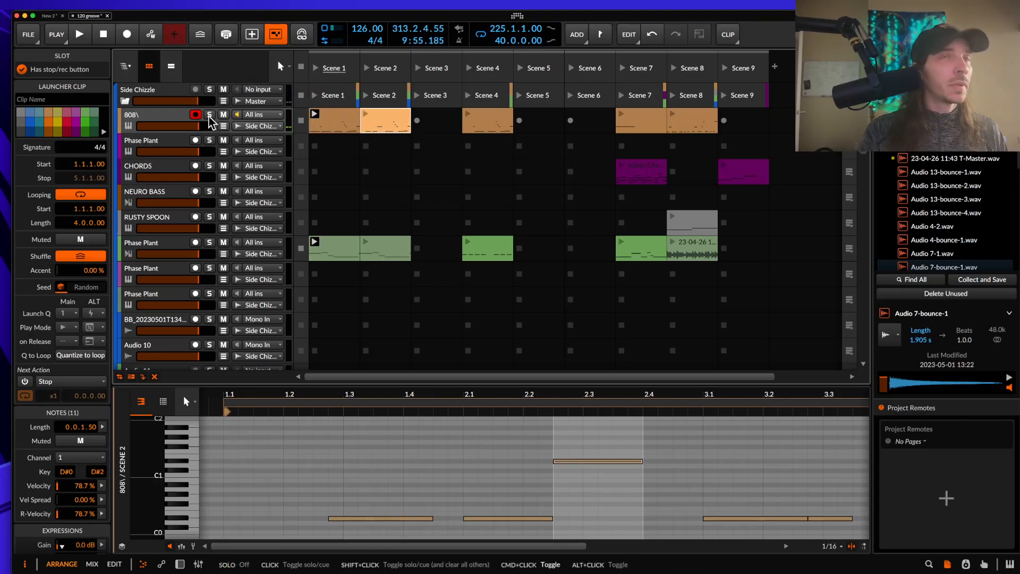
pyautogui.click(317, 70)
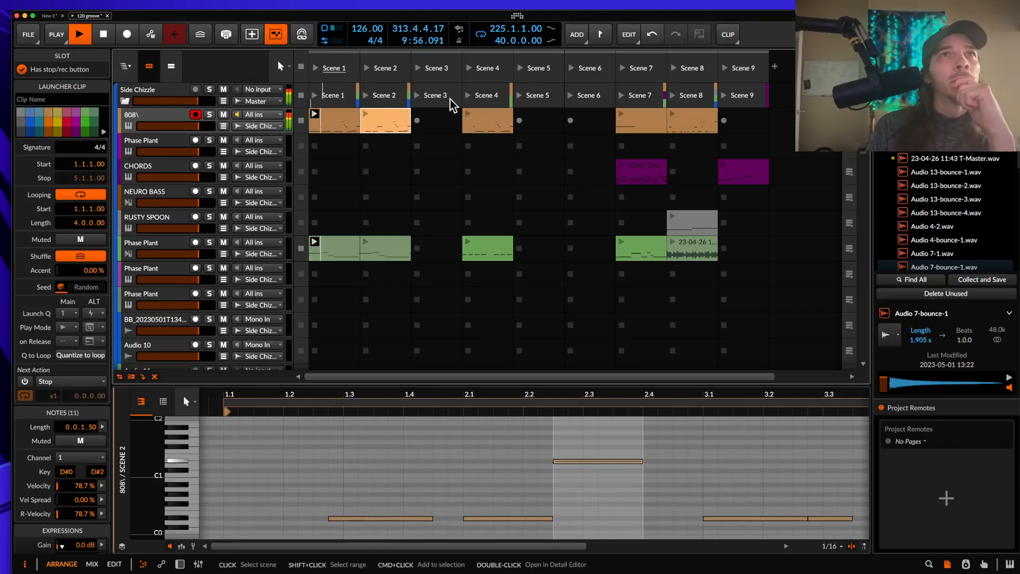
pyautogui.click(368, 71)
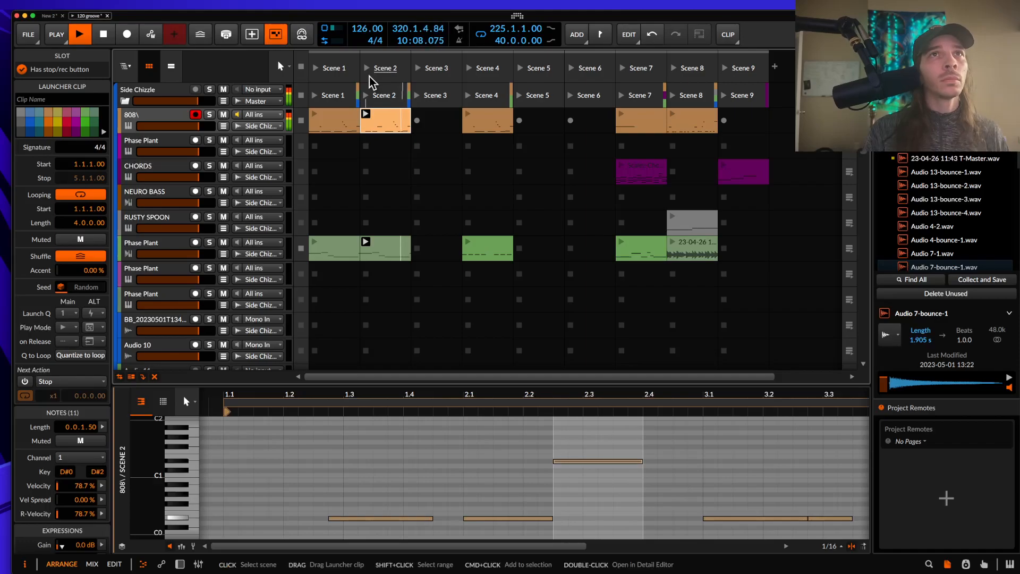
pyautogui.press('space')
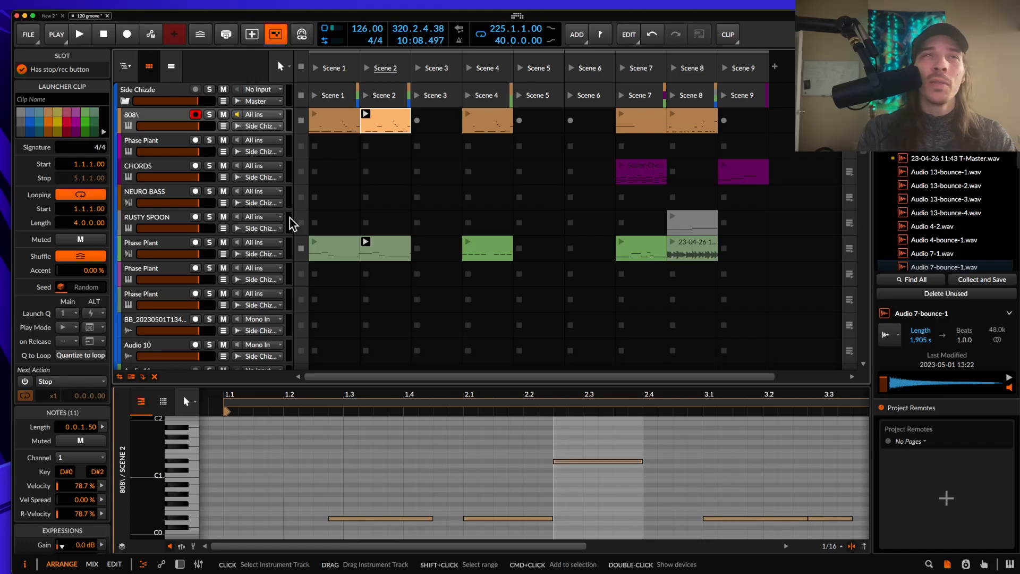
# - Switch to the arranger timeline, review the tracks around Main Section 1A and place the play position at bar 225
pyautogui.scroll(-10, 301, 226)
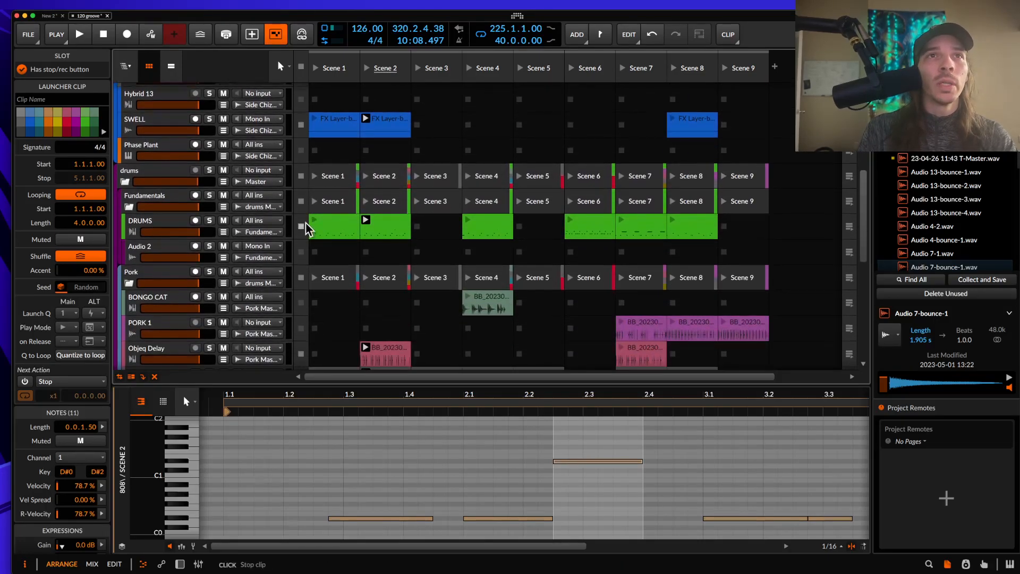
pyautogui.click(150, 67)
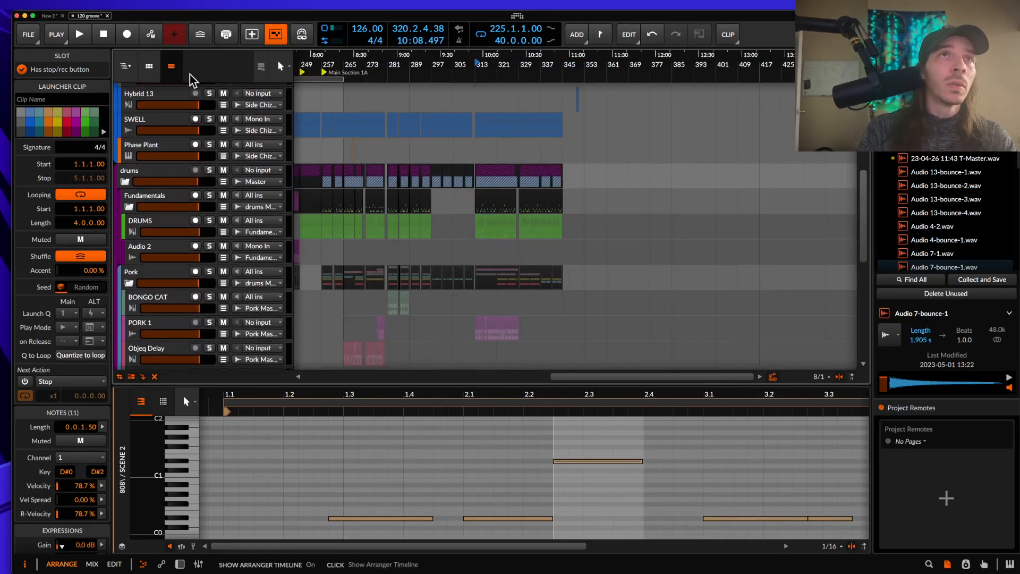
pyautogui.hscroll(-5, 185, 180)
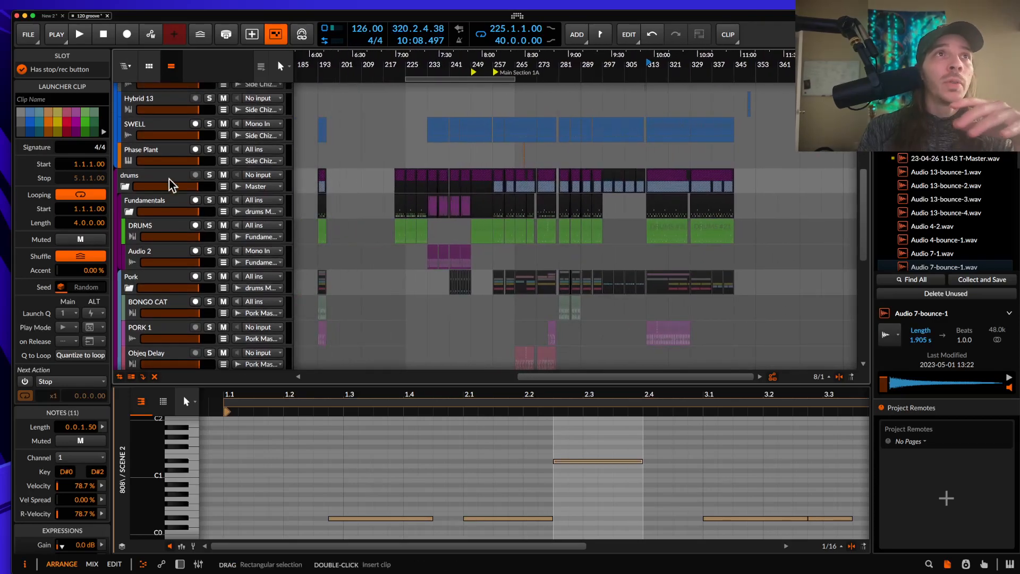
pyautogui.scroll(10, 184, 181)
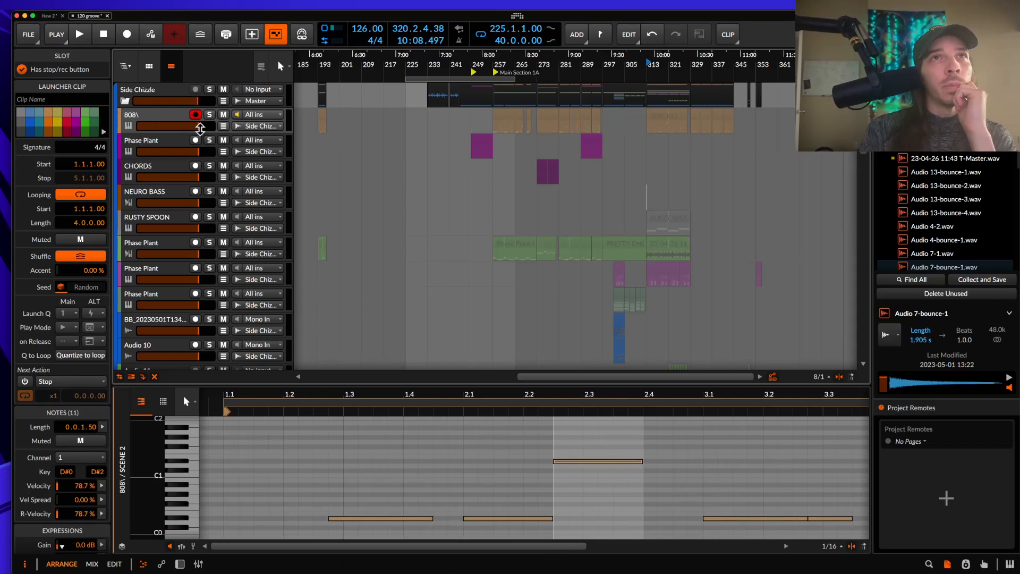
pyautogui.click(409, 157)
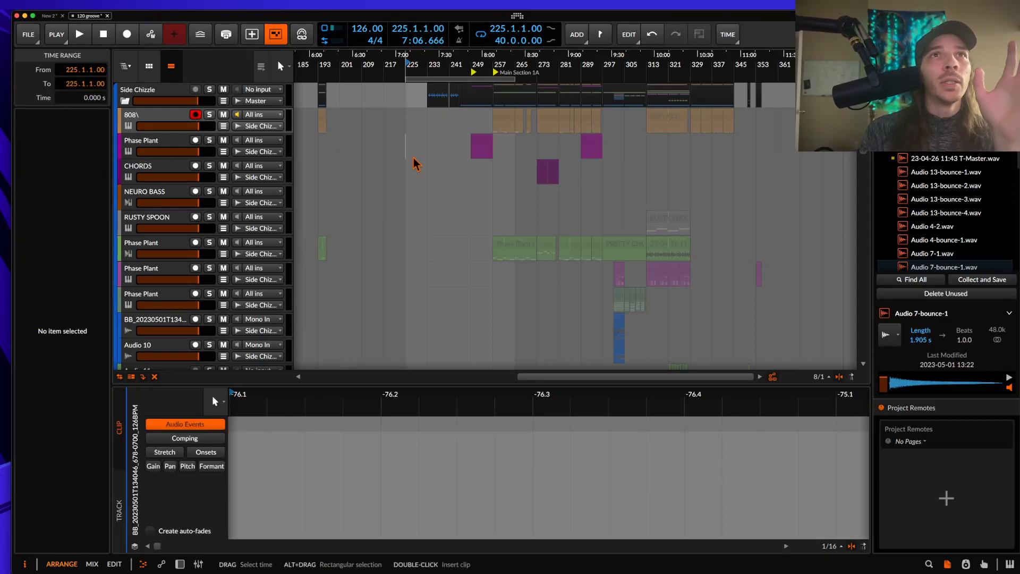
# - Look through the earlier part of the timeline and select the NEURO BASS track's audio clip at bar 135
pyautogui.hscroll(-10, 409, 156)
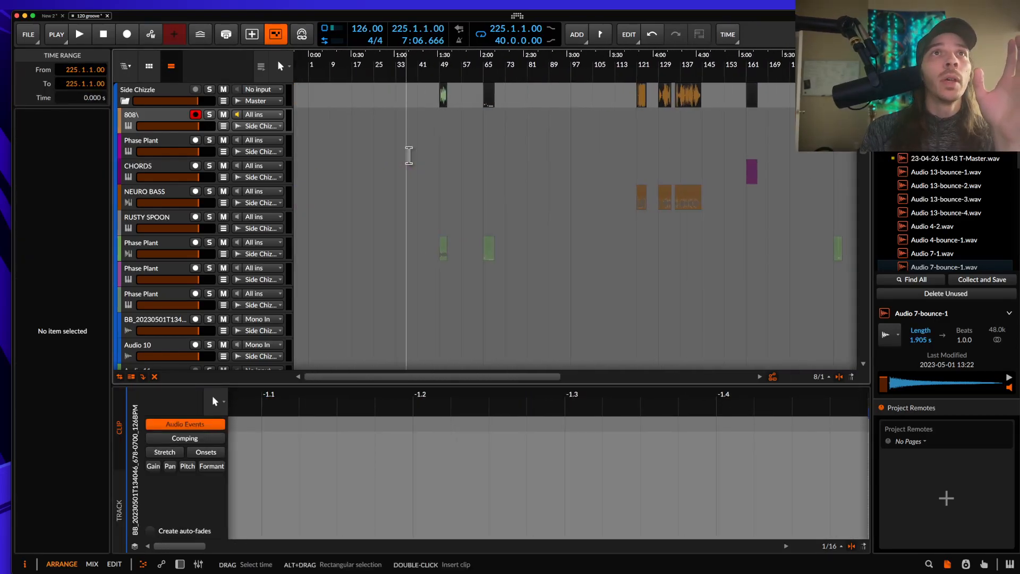
pyautogui.hscroll(10, 435, 157)
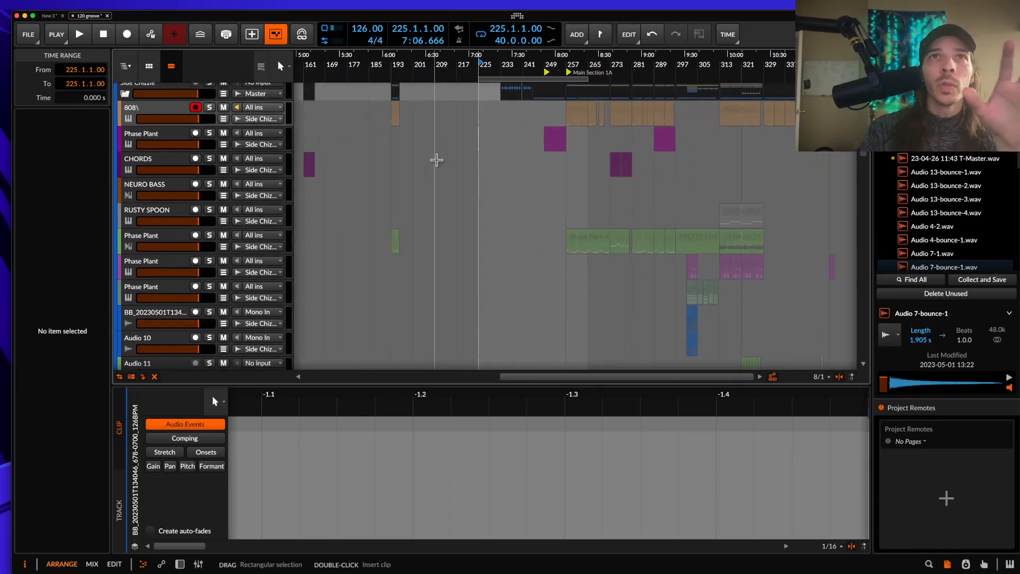
pyautogui.scroll(-5, 437, 160)
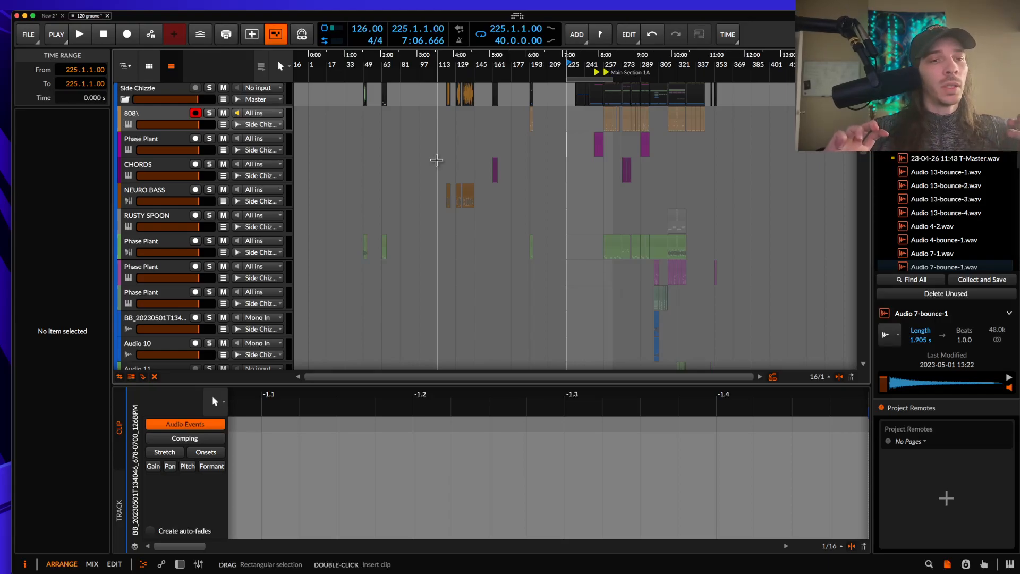
pyautogui.scroll(2, 434, 159)
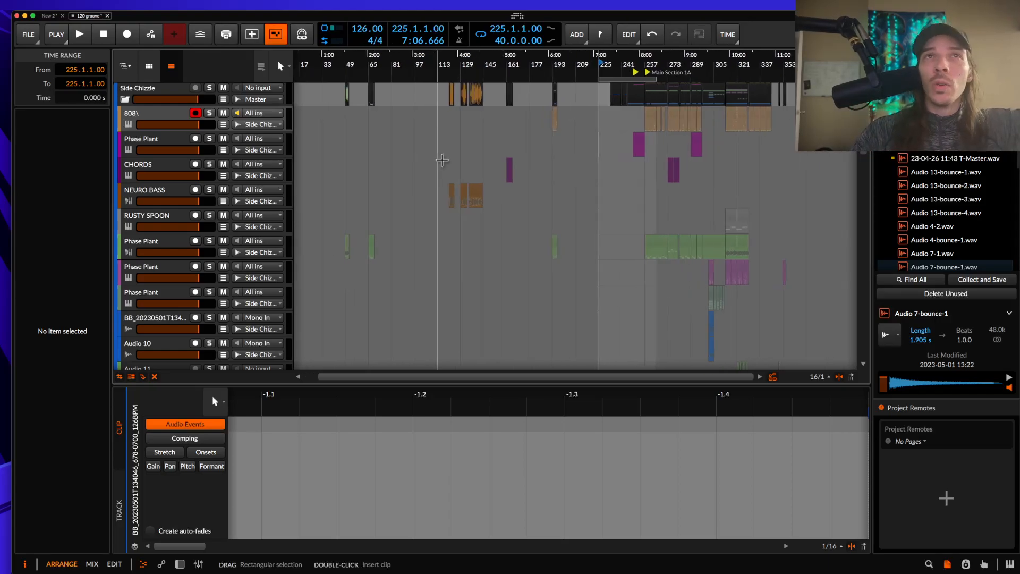
pyautogui.scroll(3, 471, 194)
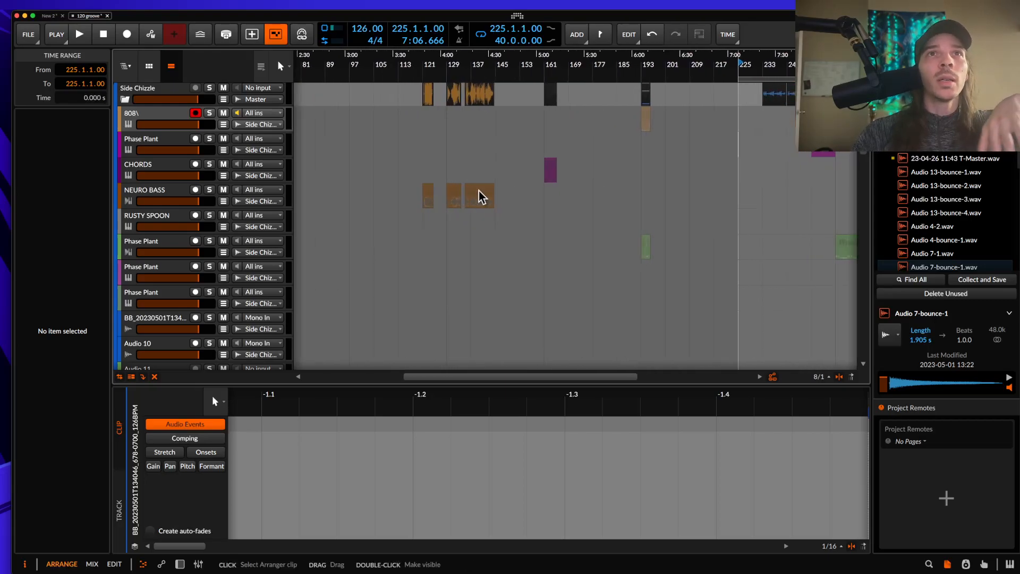
pyautogui.click(480, 196)
pyautogui.click(171, 200)
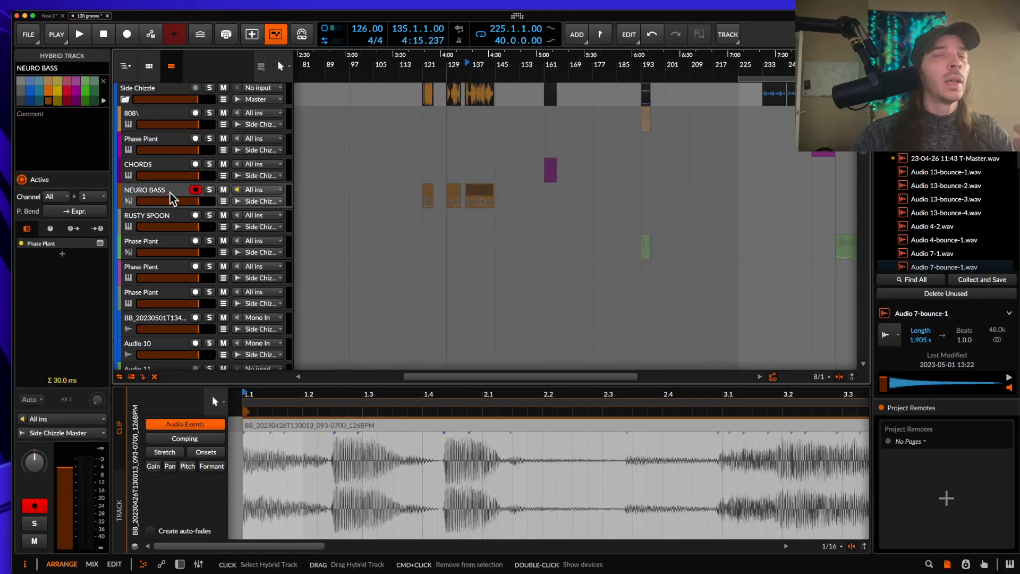
pyautogui.click(480, 191)
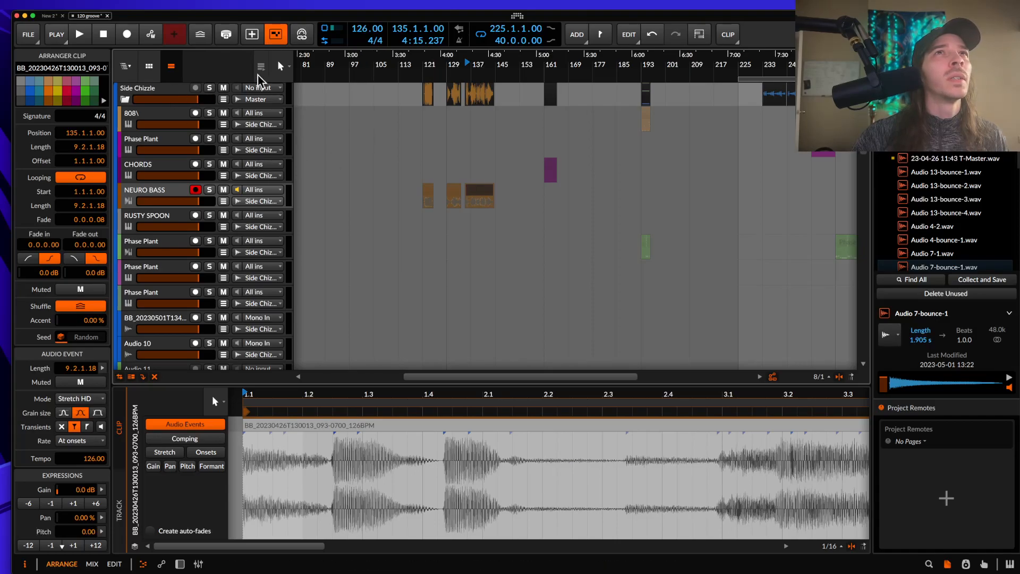
# - Show the clip launcher beside the timeline and hide it again
pyautogui.click(130, 66)
pyautogui.click(149, 65)
pyautogui.click(149, 66)
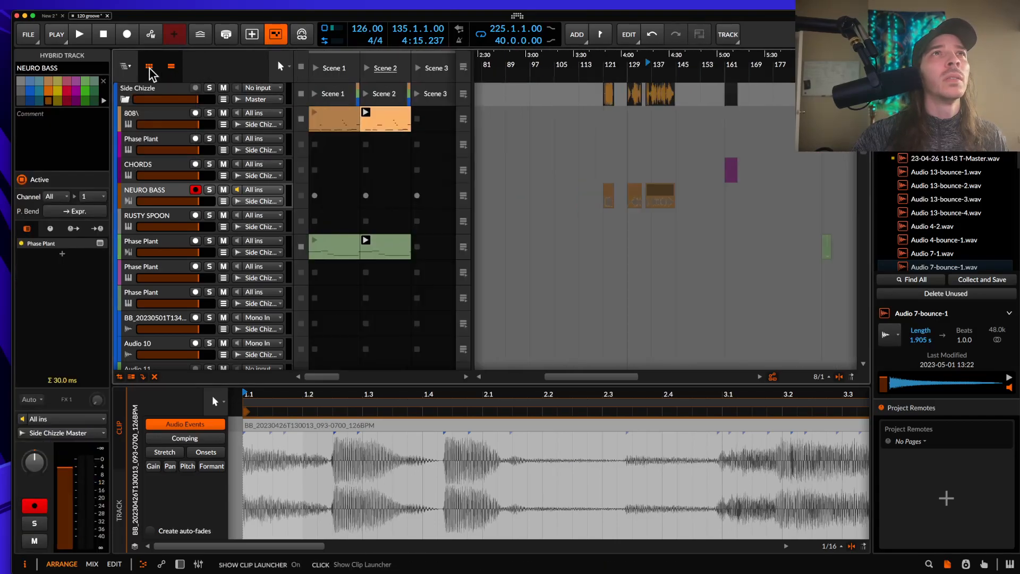
pyautogui.click(149, 66)
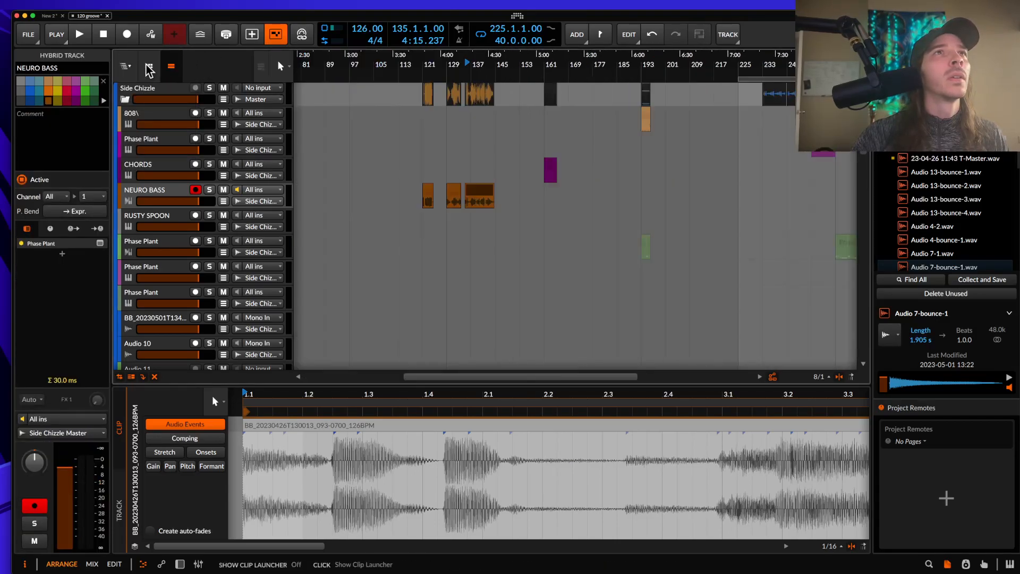
# - Play the NEURO BASS clip from bar 135 to find a usable section, and place the play position at bar 137
pyautogui.click(477, 194)
pyautogui.scroll(3, 478, 194)
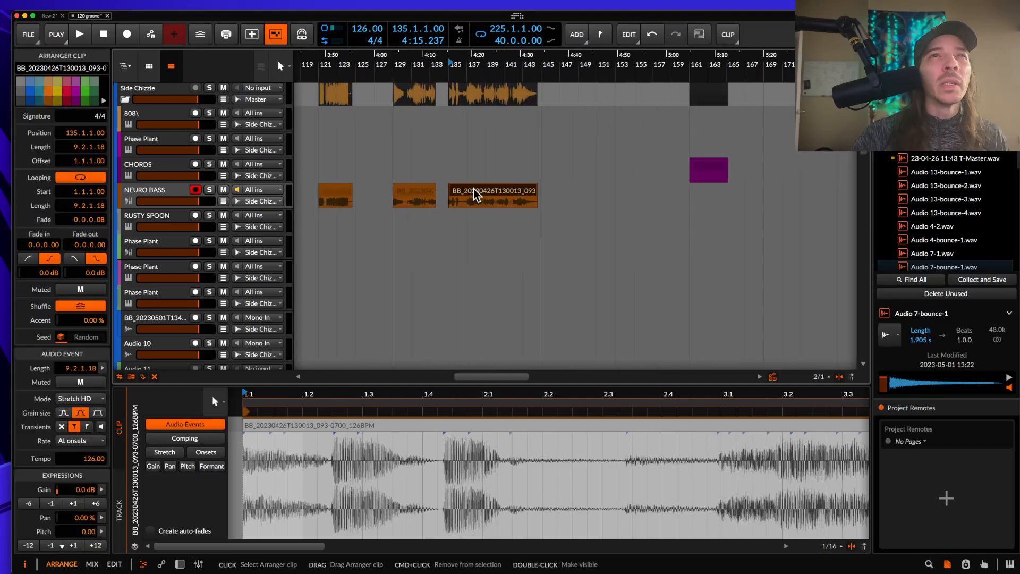
pyautogui.press('space')
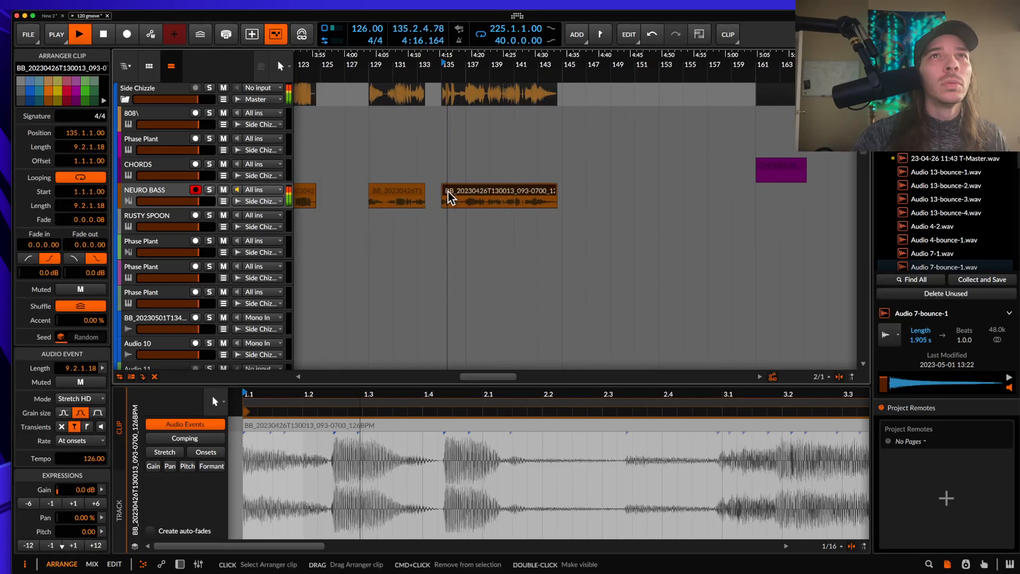
pyautogui.scroll(5, 448, 196)
pyautogui.click(531, 201)
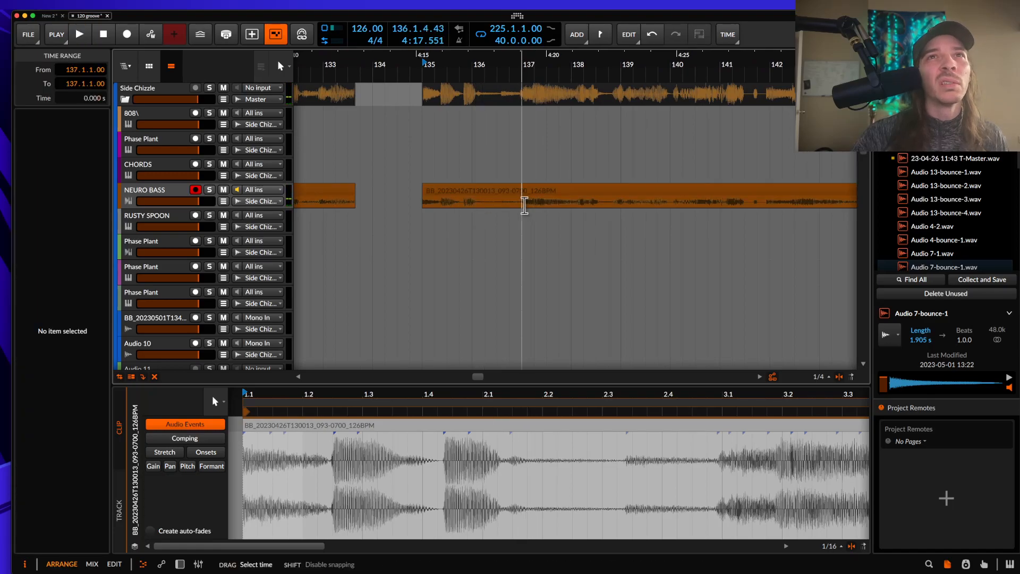
# - Split off the one-bar section from bar 137 to 138 of the NEURO BASS clip and cut it from the track
pyautogui.moveTo(533, 205); pyautogui.dragTo(575, 205)
pyautogui.press('super+e')
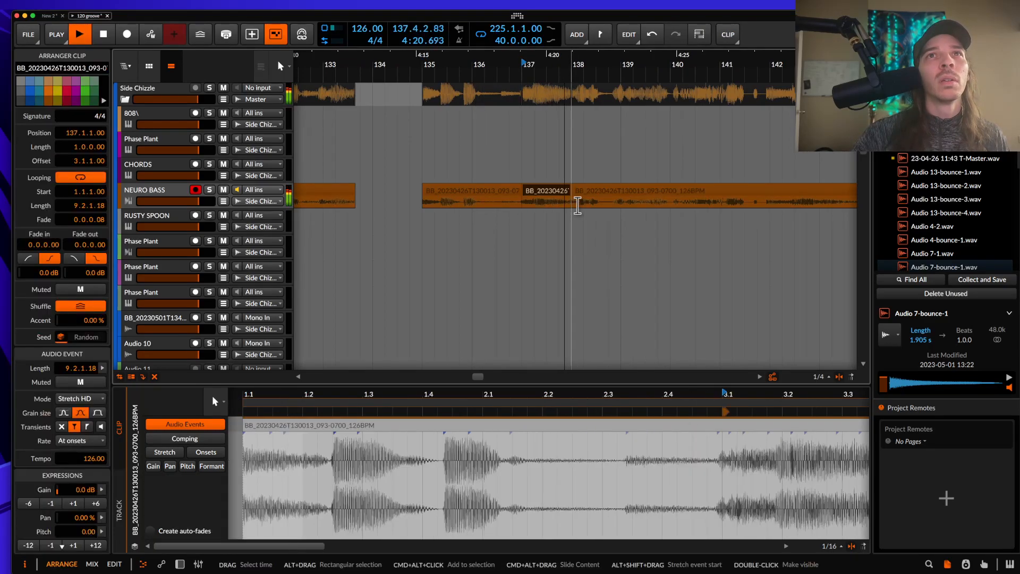
pyautogui.scroll(-5, 576, 205)
pyautogui.press('space')
pyautogui.click(568, 195)
pyautogui.scroll(-5, 567, 192)
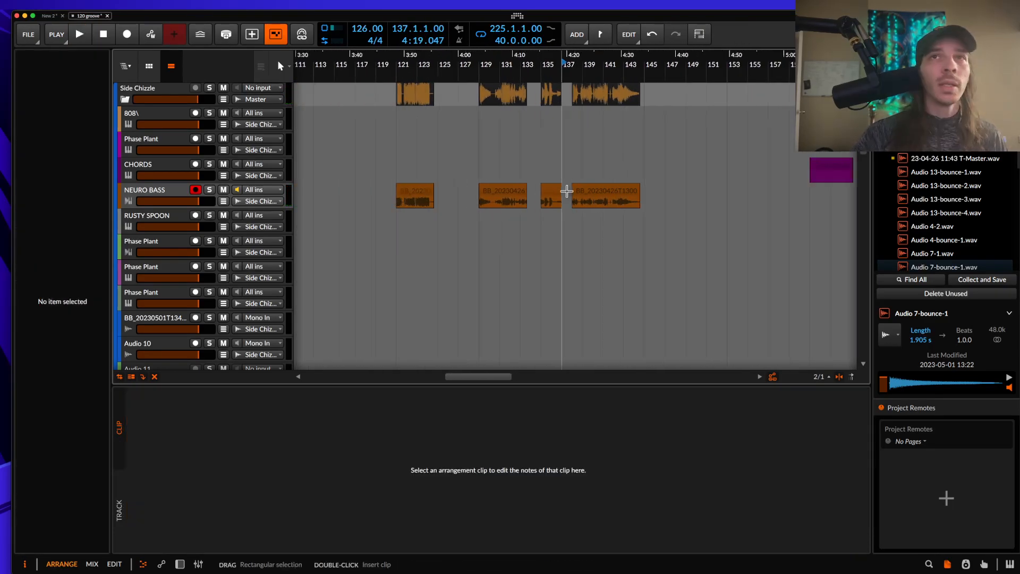
# - Paste the one-bar bass section onto the RUSTY SPOON track and place it at bar 272, right before the chords
pyautogui.hscroll(10, 567, 191)
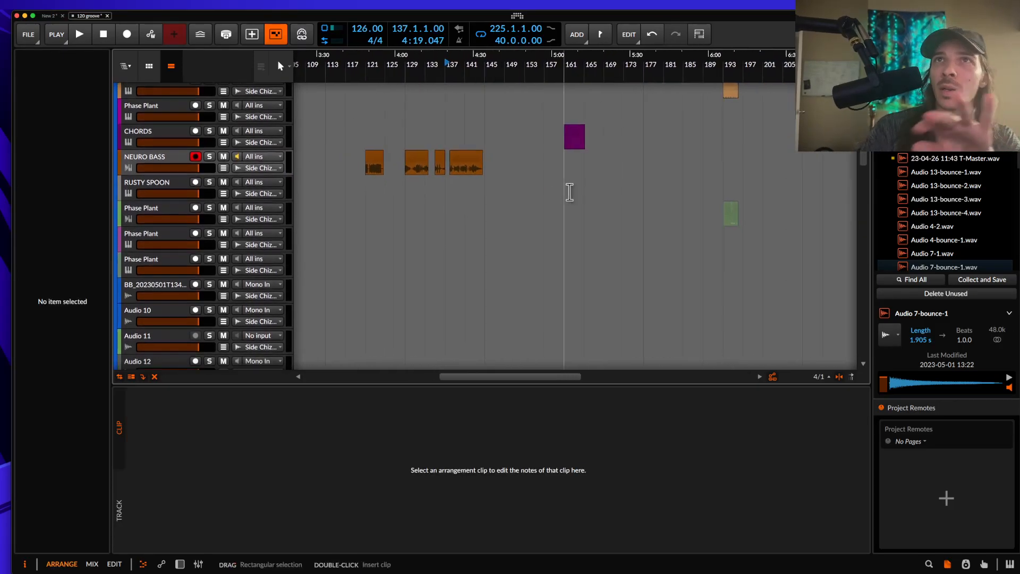
pyautogui.hscroll(4, 568, 192)
pyautogui.scroll(4, 567, 192)
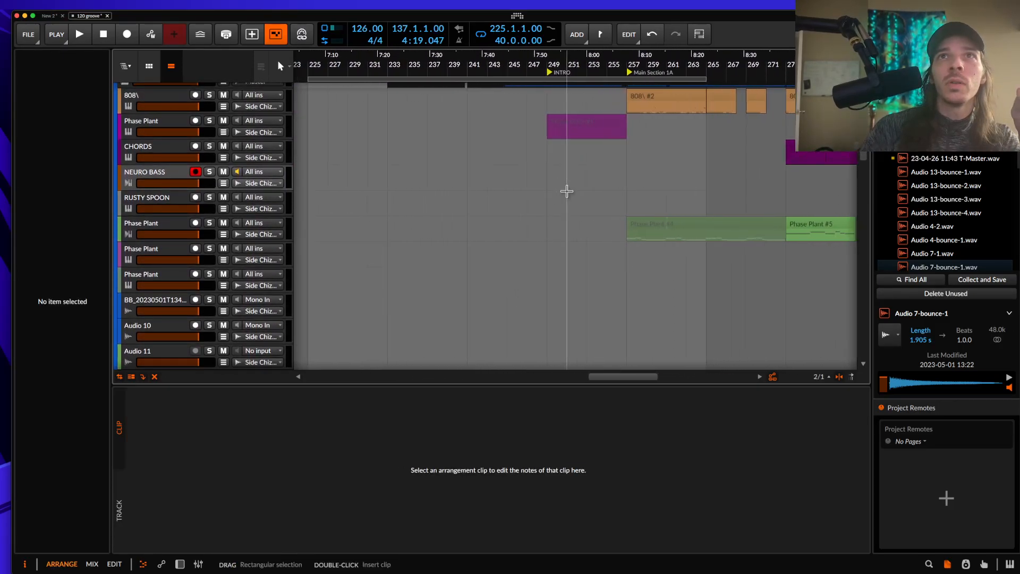
pyautogui.hscroll(6, 567, 192)
pyautogui.click(583, 195)
pyautogui.scroll(5, 590, 198)
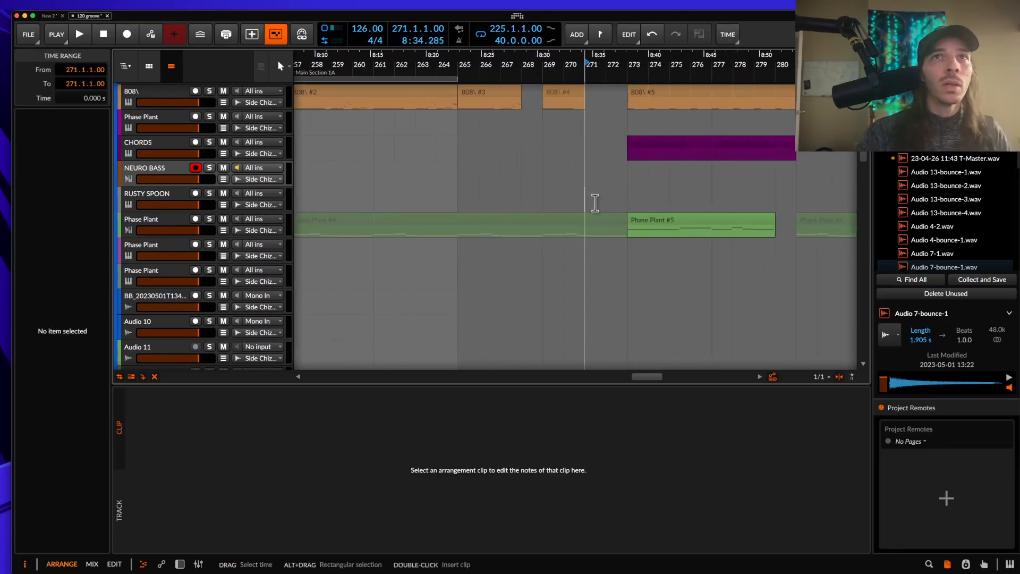
pyautogui.press('super+v')
pyautogui.moveTo(599, 202); pyautogui.dragTo(621, 201)
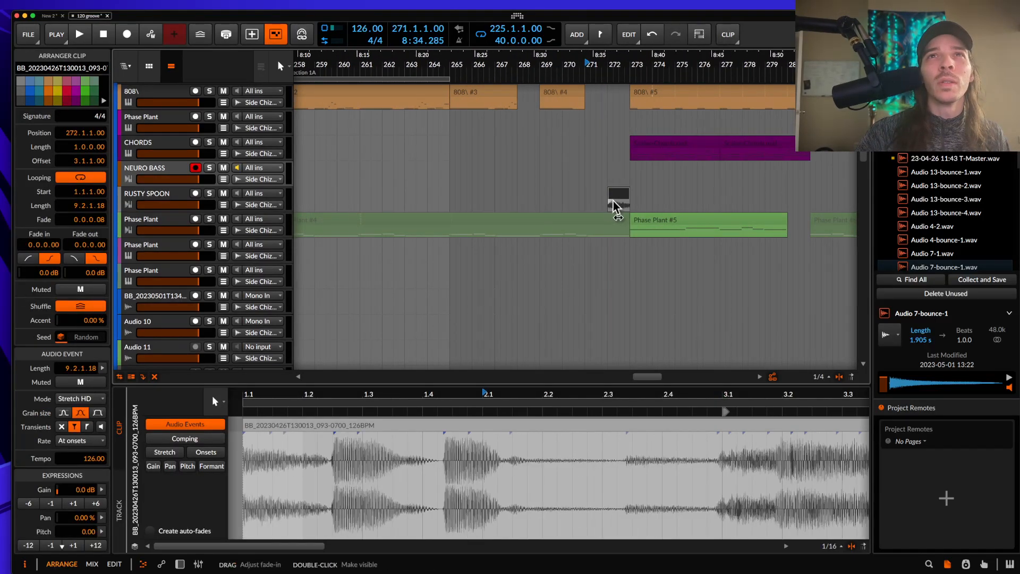
# - Turn the bar 272 clip into a bounced, reversed riser with a one-bar fade-in
pyautogui.press('super+b')
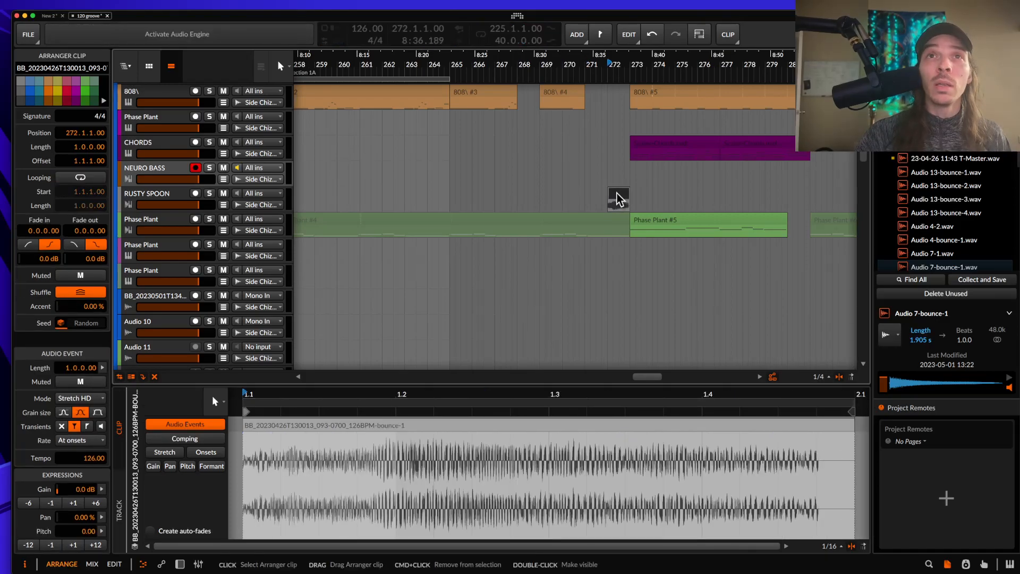
pyautogui.press('r')
pyautogui.moveTo(610, 202); pyautogui.dragTo(640, 206)
pyautogui.scroll(5, 620, 200)
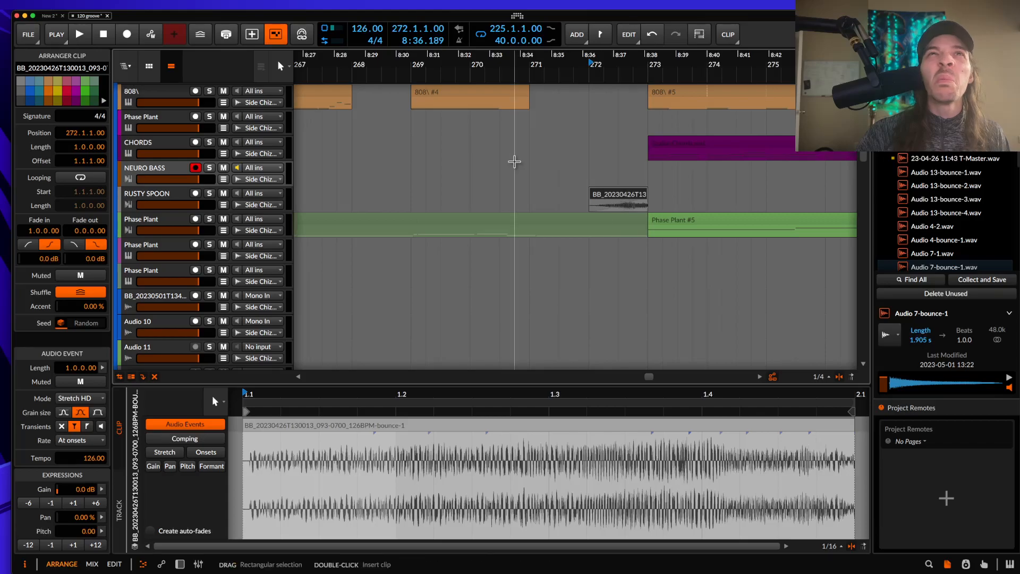
# - Play the arrangement from bar 269 through the reversed bass riser into the chords at bar 273, and stop playback
pyautogui.click(433, 98)
pyautogui.press('space')
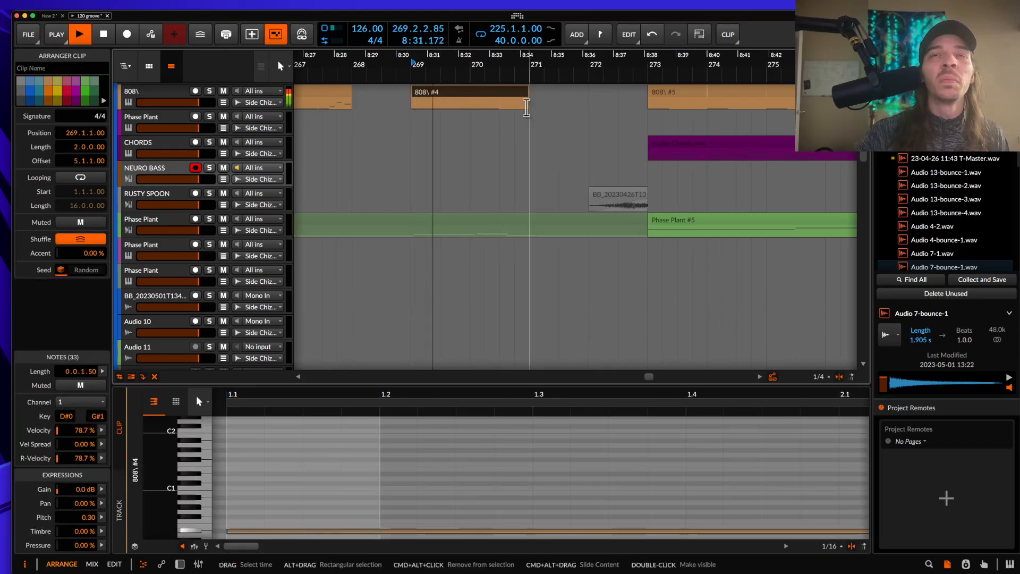
pyautogui.scroll(-3, 606, 184)
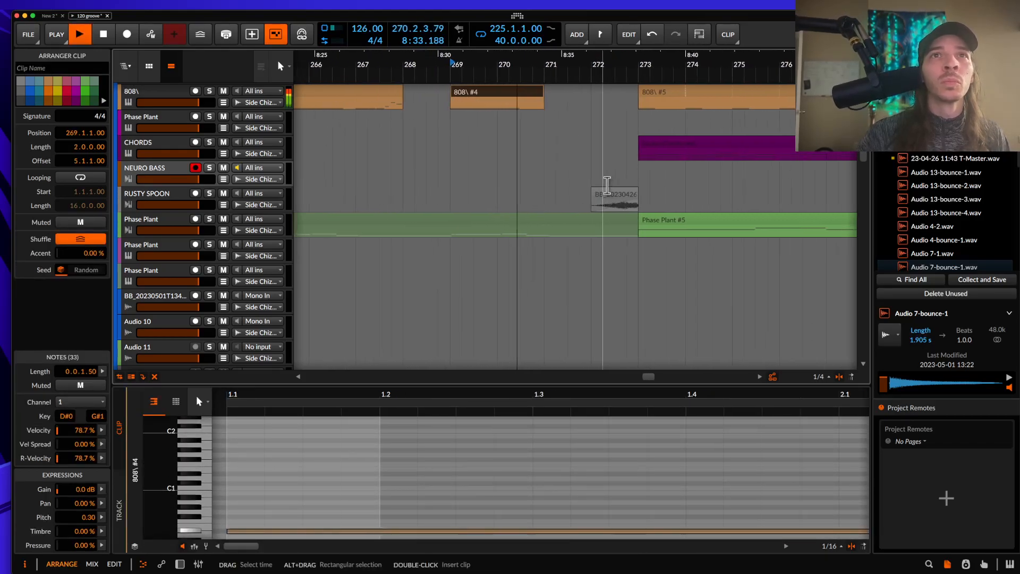
pyautogui.scroll(-2, 607, 185)
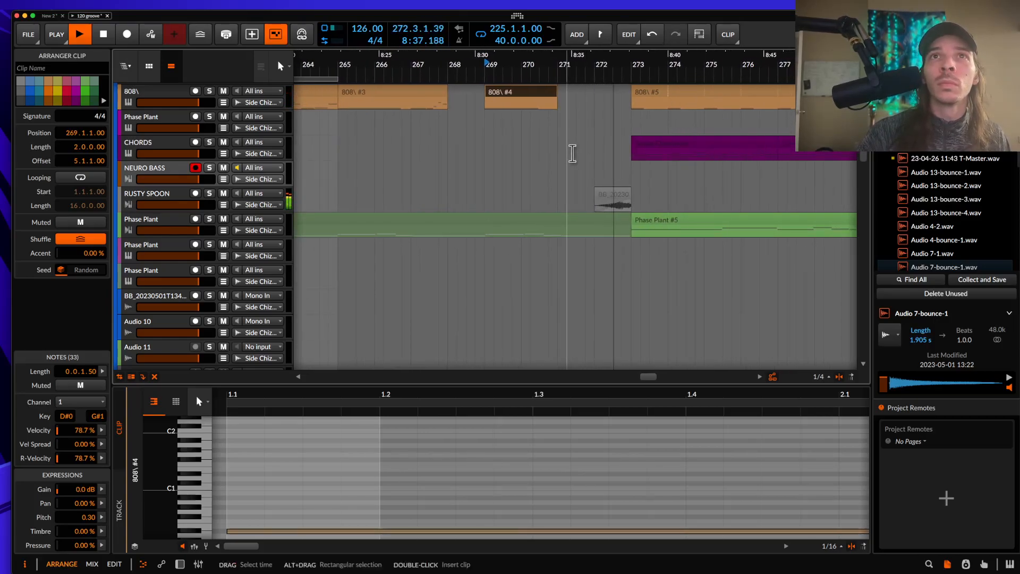
pyautogui.scroll(-4, 556, 183)
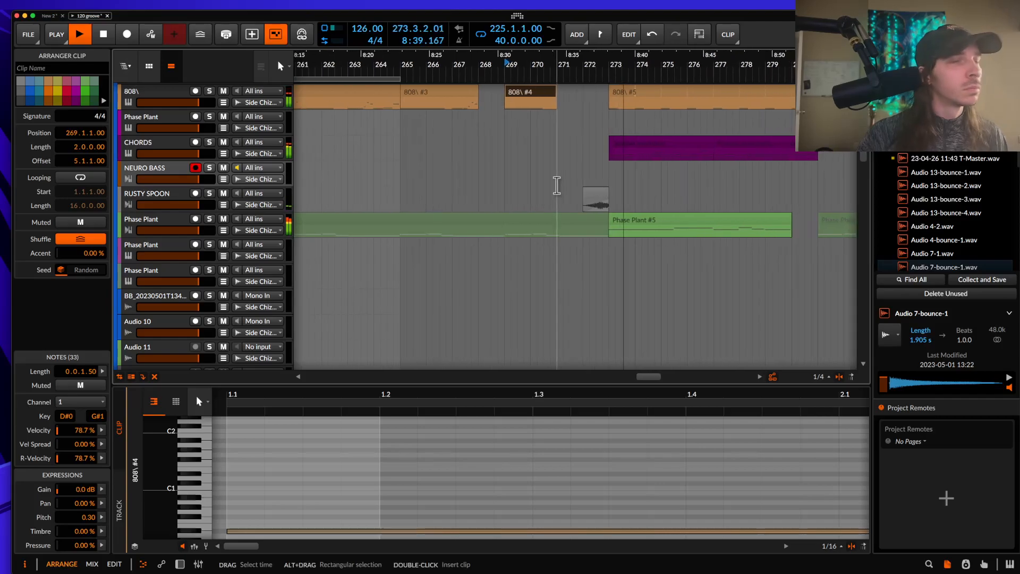
pyautogui.scroll(-3, 578, 196)
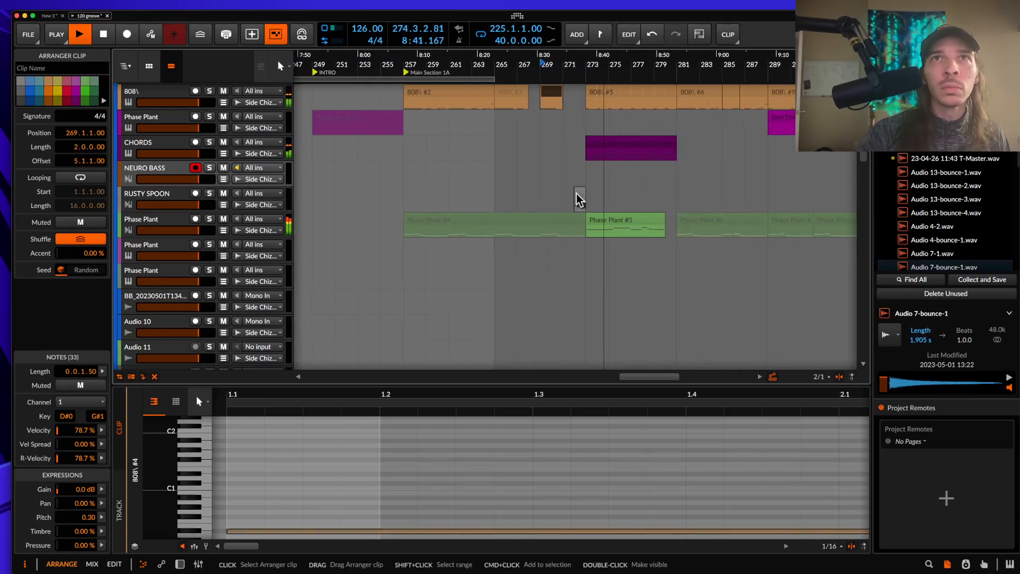
pyautogui.press('space')
# - View the whole arrangement and briefly compare it with the launcher scenes, leaving only the timeline shown
pyautogui.scroll(-3, 579, 200)
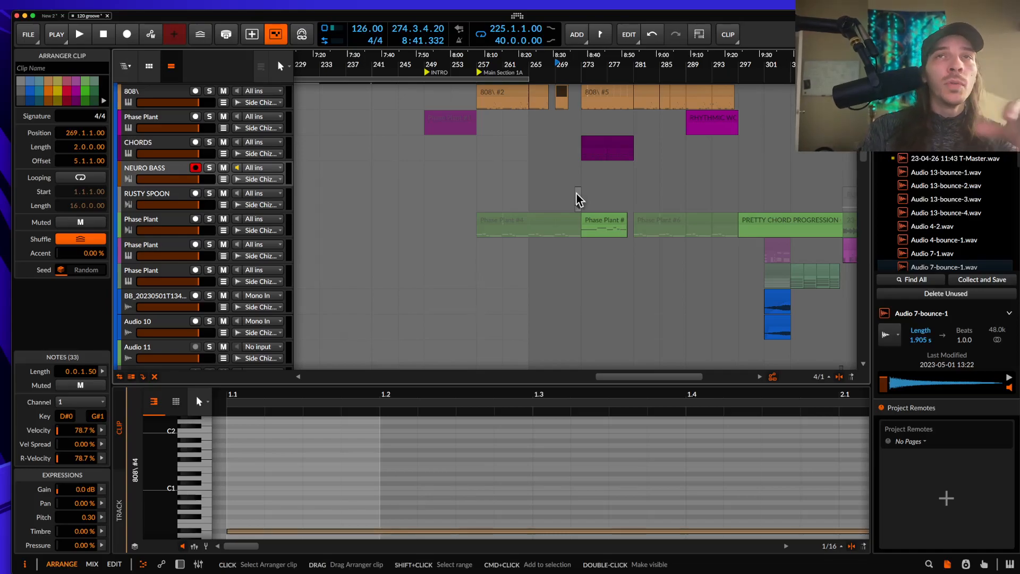
pyautogui.scroll(-5, 579, 200)
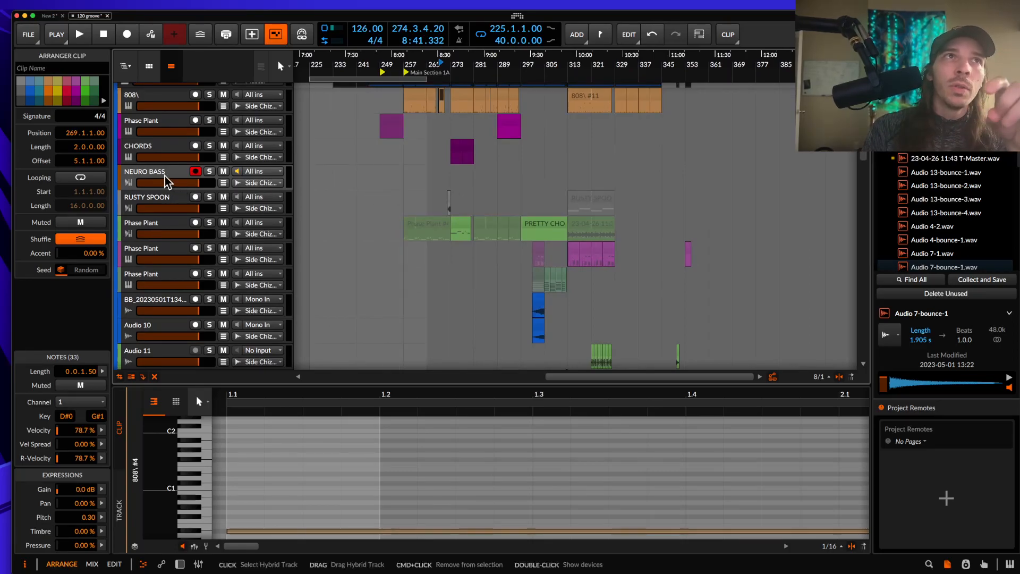
pyautogui.scroll(1, 166, 180)
pyautogui.click(149, 65)
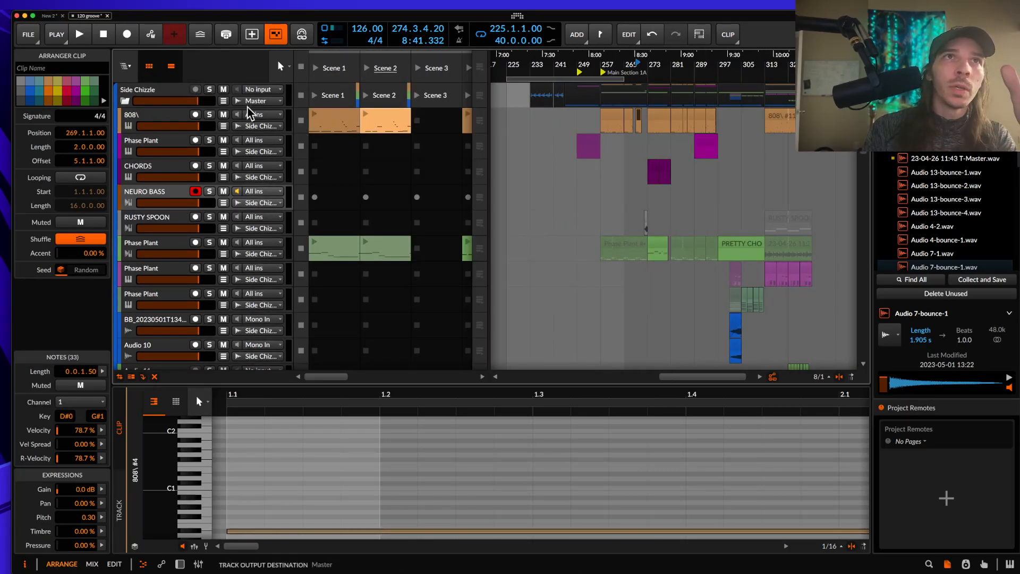
pyautogui.click(151, 72)
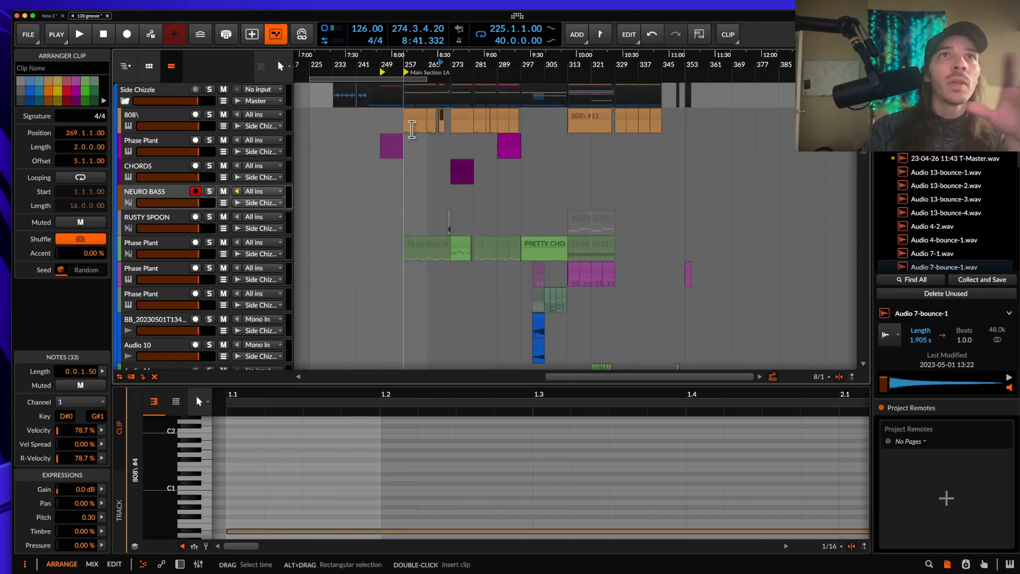
# - Play the section starting at bar 313 briefly and stop playback
pyautogui.click(570, 164)
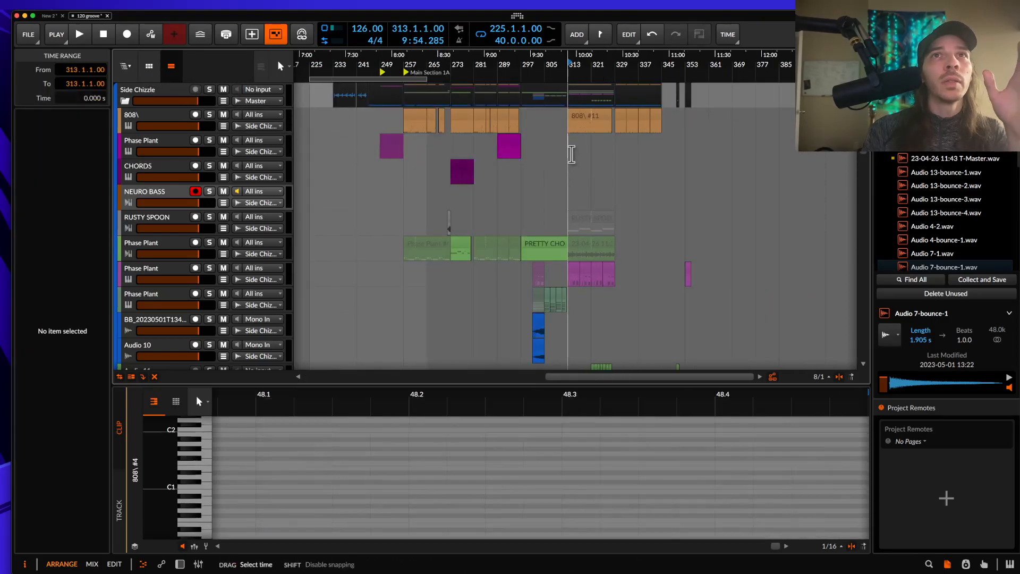
pyautogui.press('space')
pyautogui.press('space')
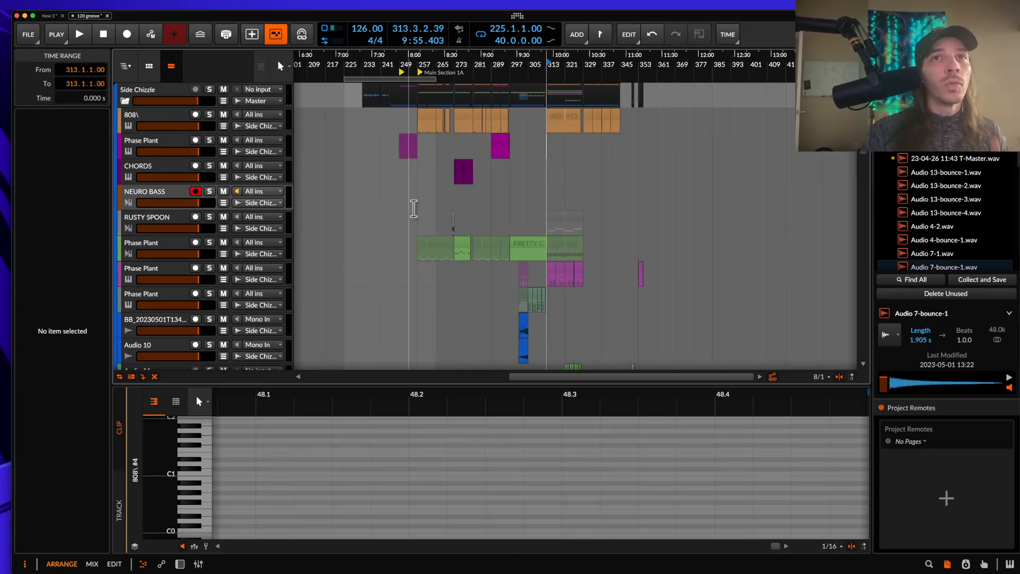
# - Group the pink and teal Phase Plant tracks above the BB audio track, and mute the group
pyautogui.click(140, 269)
pyautogui.keyDown('shift'); pyautogui.click(164, 296); pyautogui.keyUp('shift')
pyautogui.press('super+g')
pyautogui.click(130, 280)
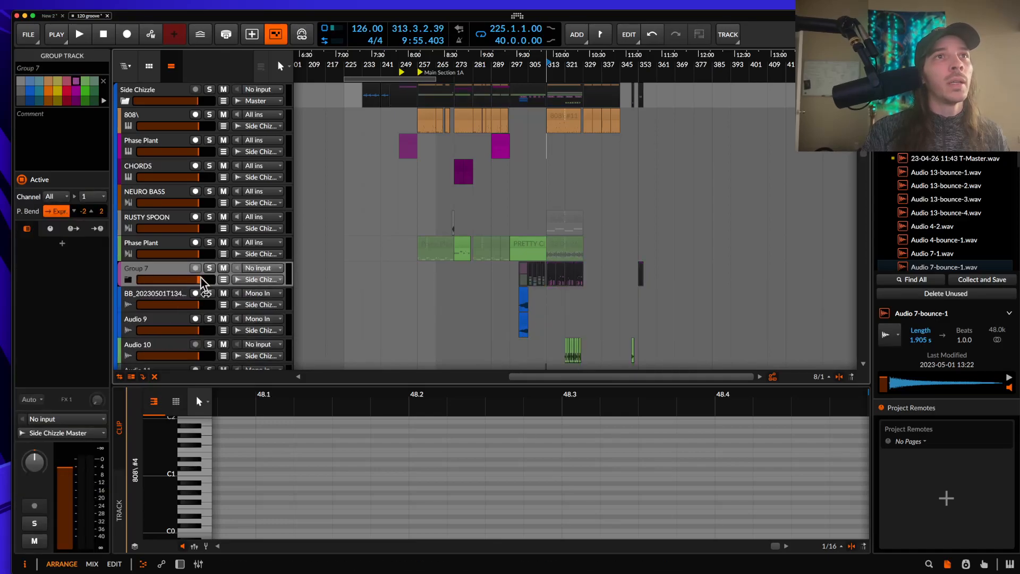
pyautogui.click(224, 268)
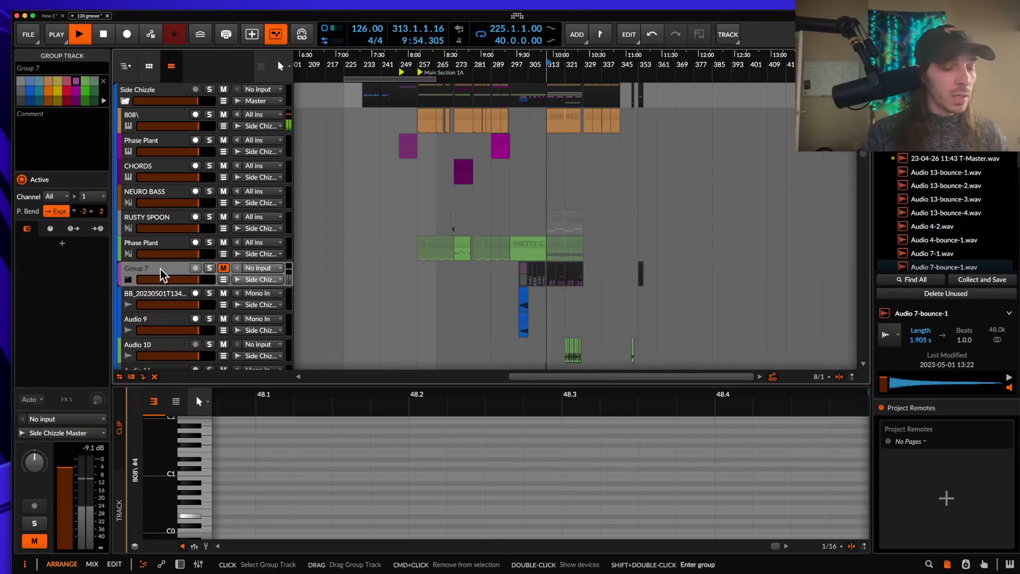
# - Add a new instrument track below the muted group, and select the group track
pyautogui.press('super+t')
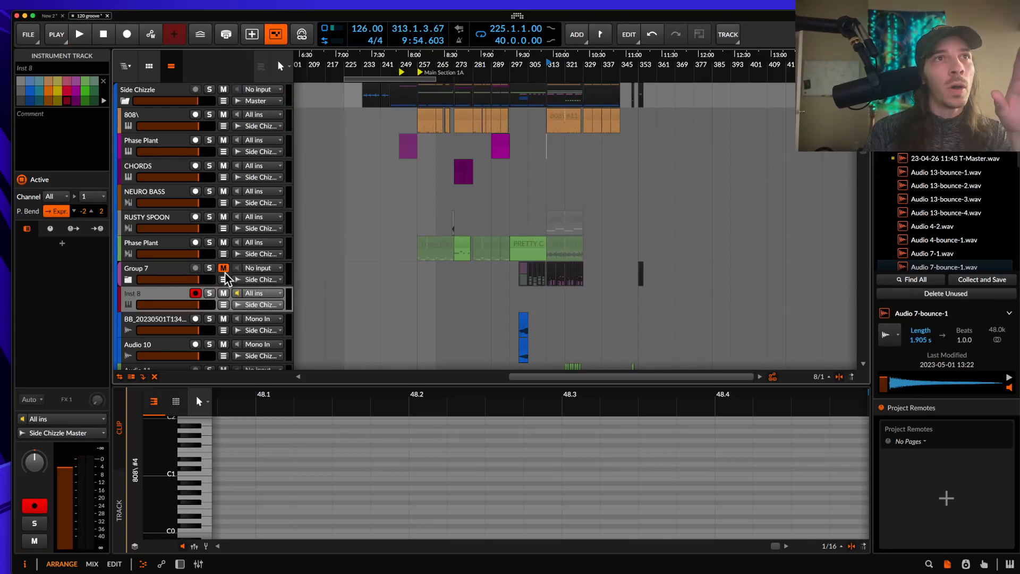
pyautogui.click(147, 268)
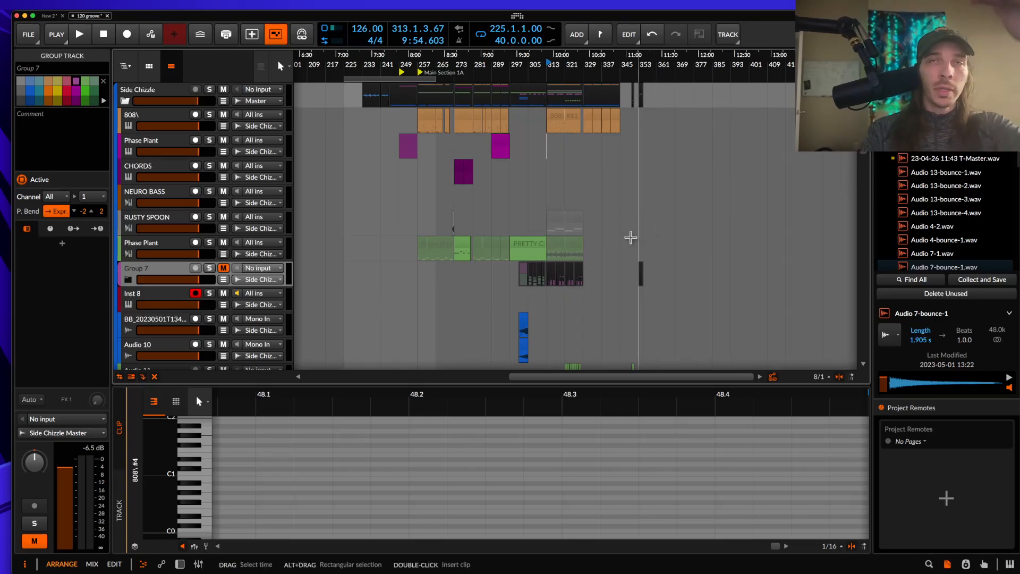
# - Move the play position to bar 289 and show the clip launcher beside the timeline
pyautogui.click(549, 280)
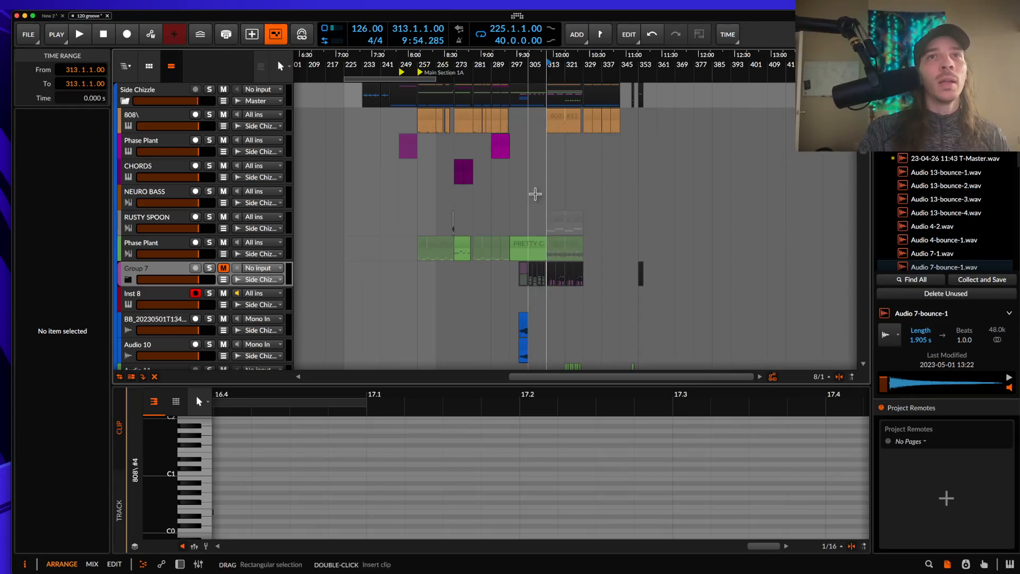
pyautogui.scroll(3, 535, 194)
pyautogui.click(443, 177)
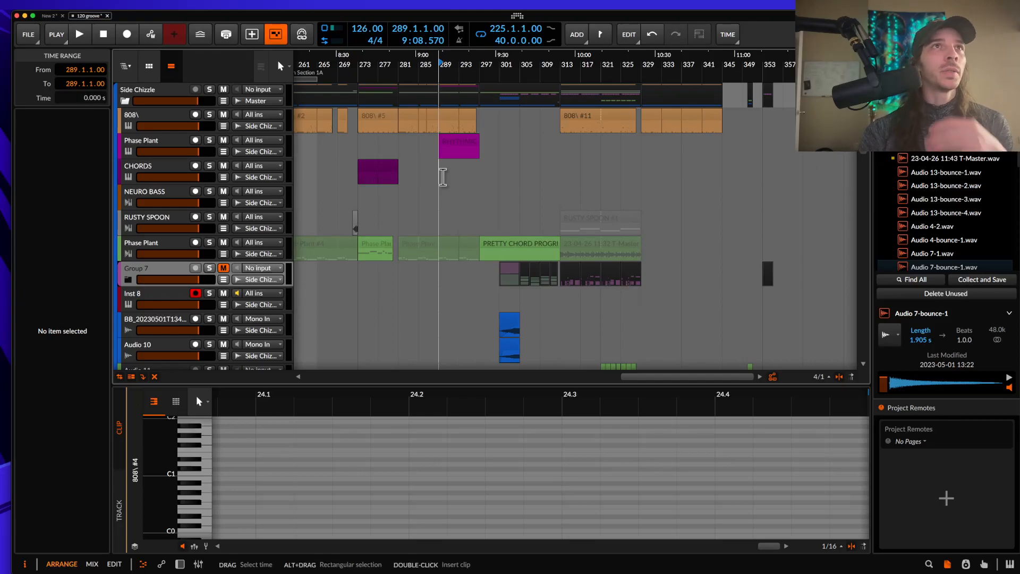
pyautogui.click(152, 65)
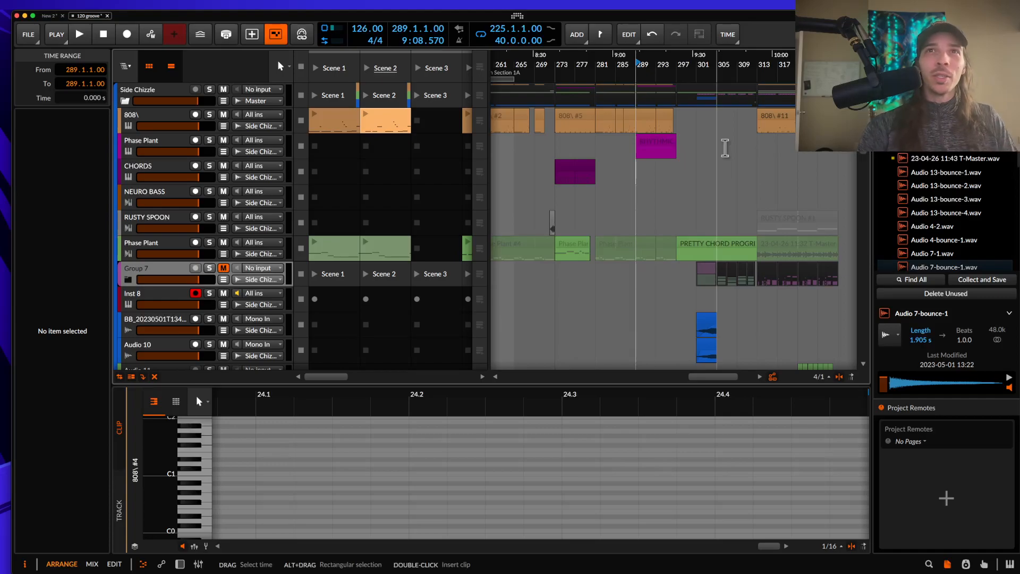
# - Inspect the muted Phase Plant clip at the intro, and briefly play from bar 241 and from bar 249
pyautogui.scroll(-3, 659, 170)
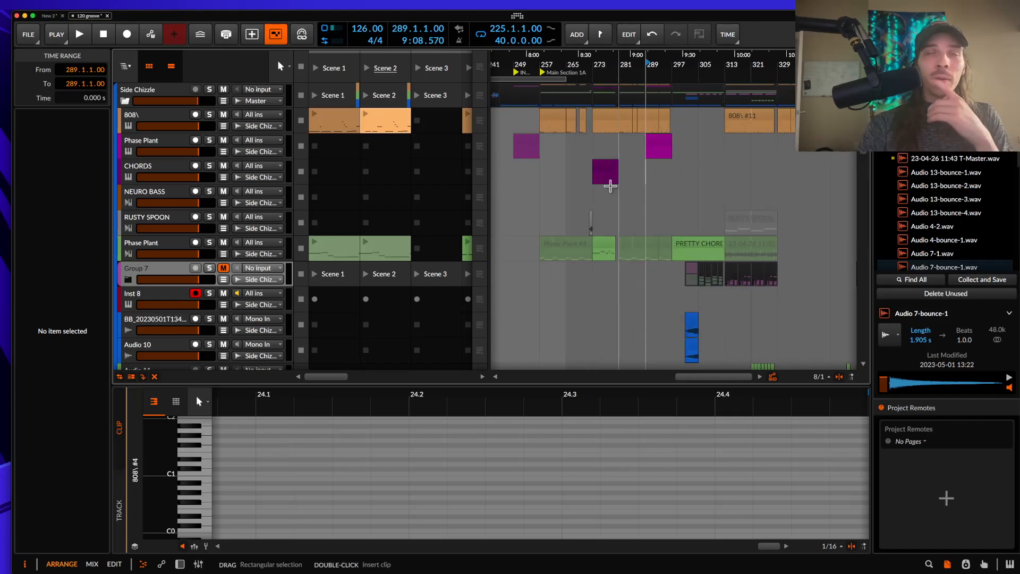
pyautogui.hscroll(-5, 603, 176)
pyautogui.scroll(4, 626, 172)
pyautogui.click(616, 142)
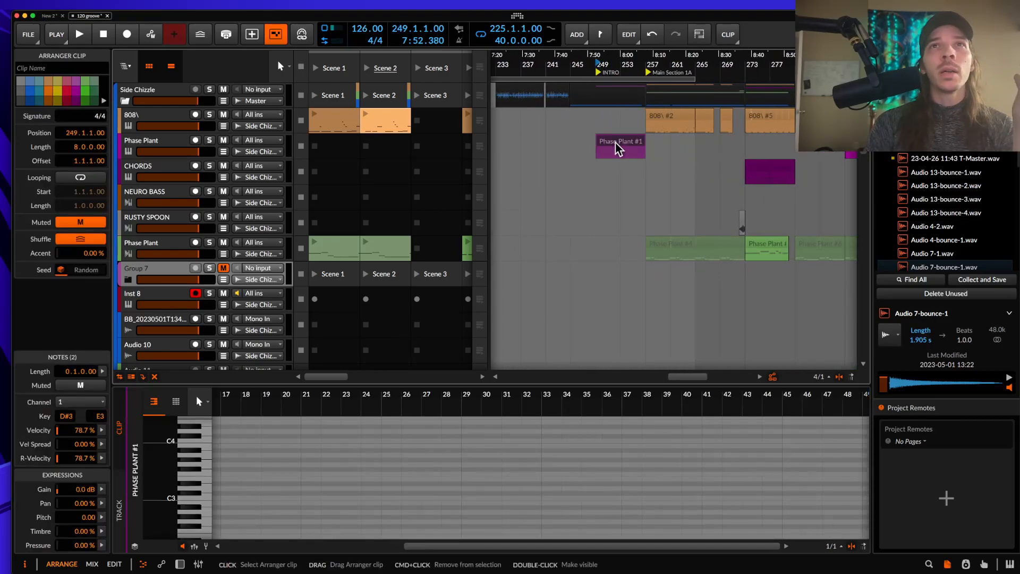
pyautogui.click(566, 126)
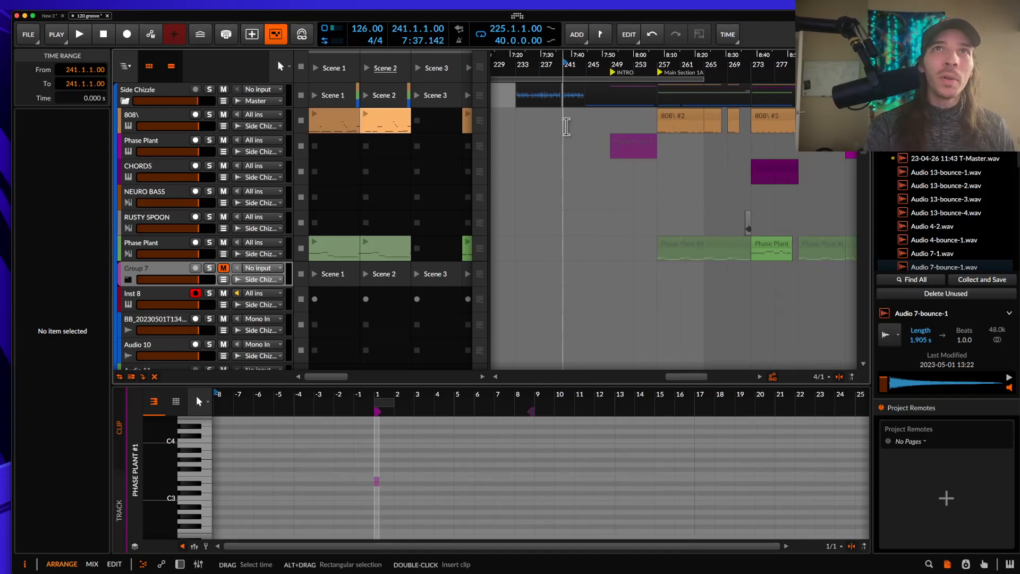
pyautogui.press('space')
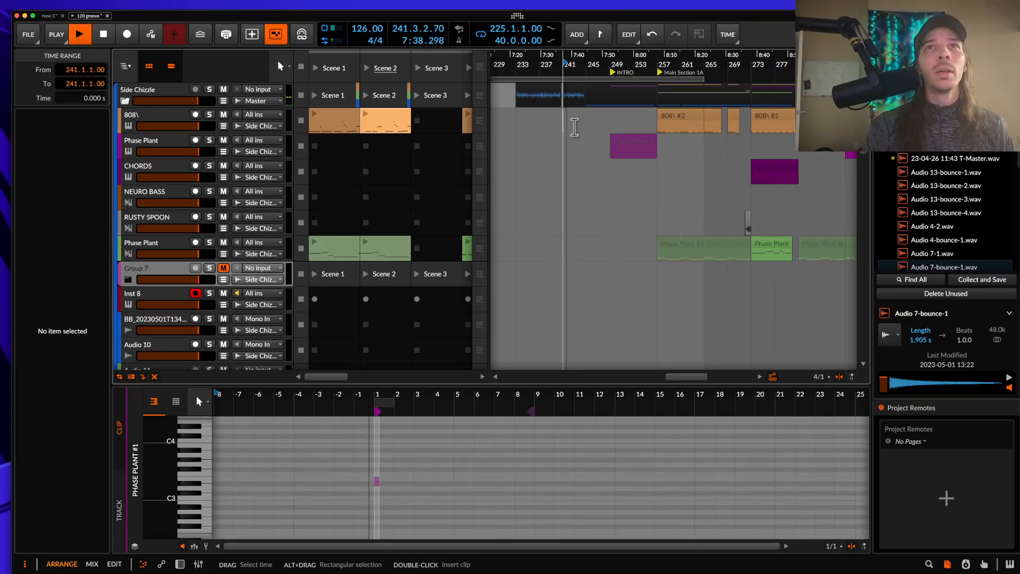
pyautogui.scroll(1, 575, 126)
pyautogui.scroll(1, 575, 126)
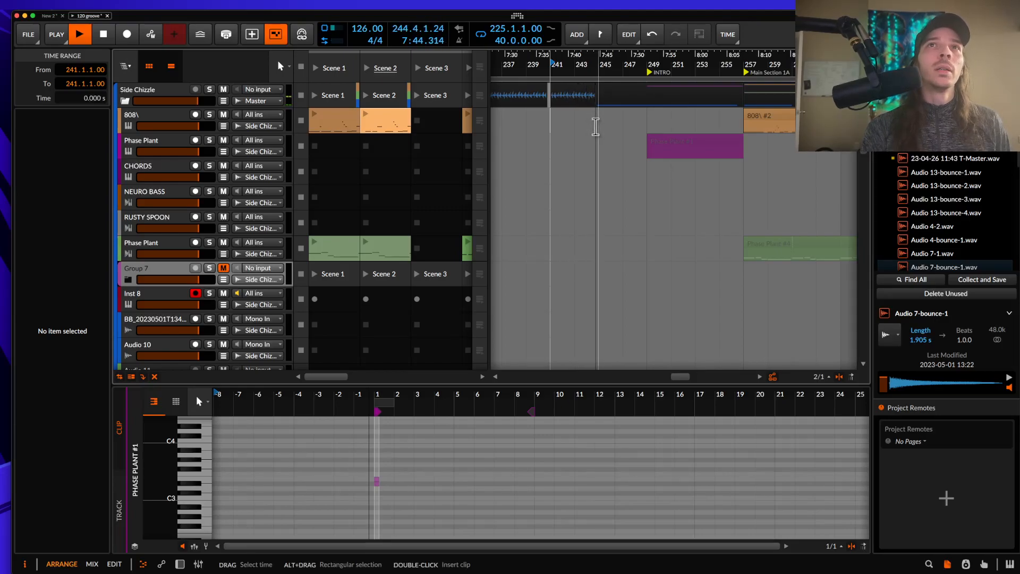
pyautogui.click(633, 123)
pyautogui.click(647, 123)
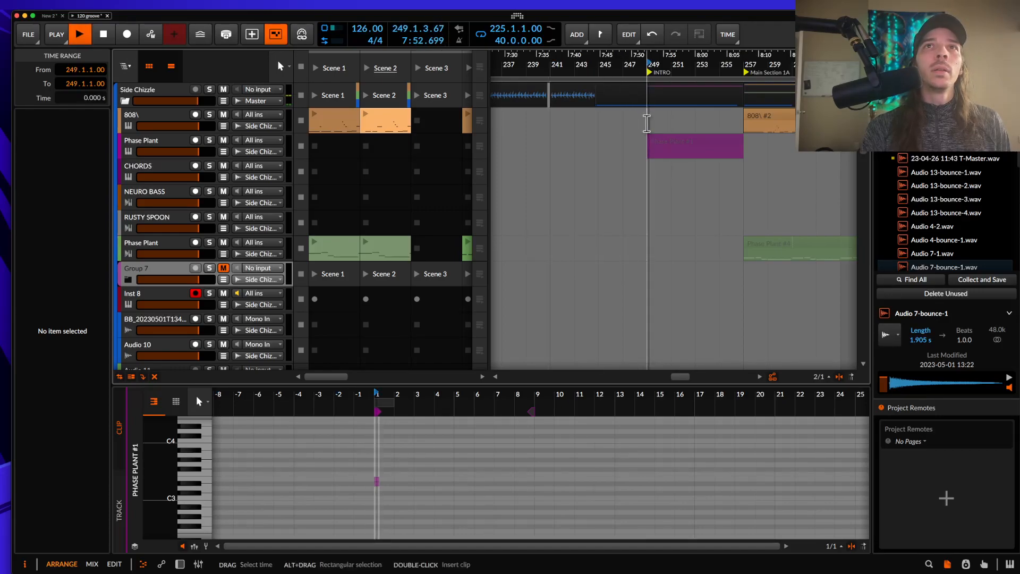
pyautogui.press('space')
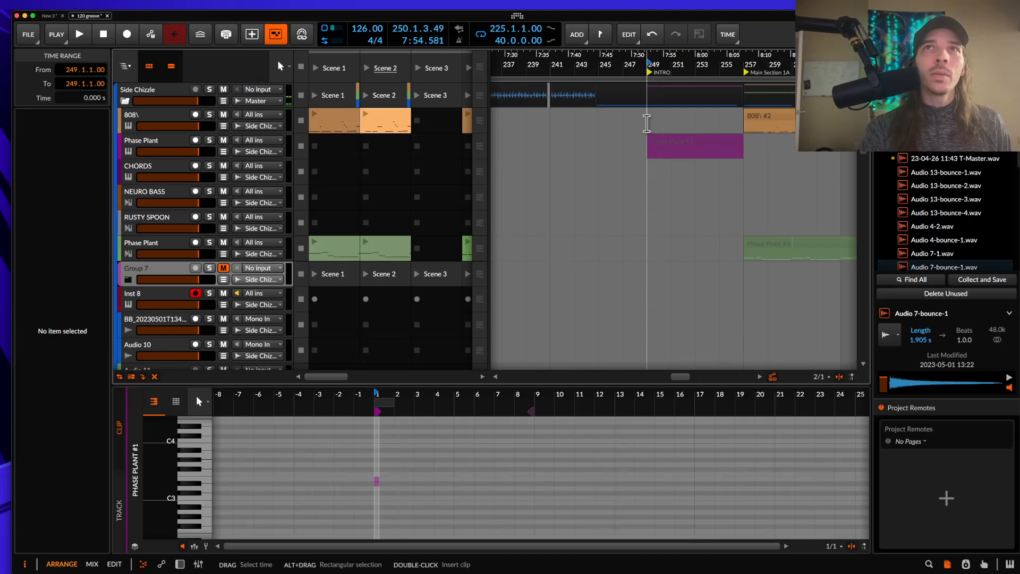
# - Expand the group and copy the four Scaler-Chord.mid clips at bar 305 to bar 247 on the same Phase Plant track
pyautogui.scroll(-1, 646, 122)
pyautogui.scroll(-3, 647, 122)
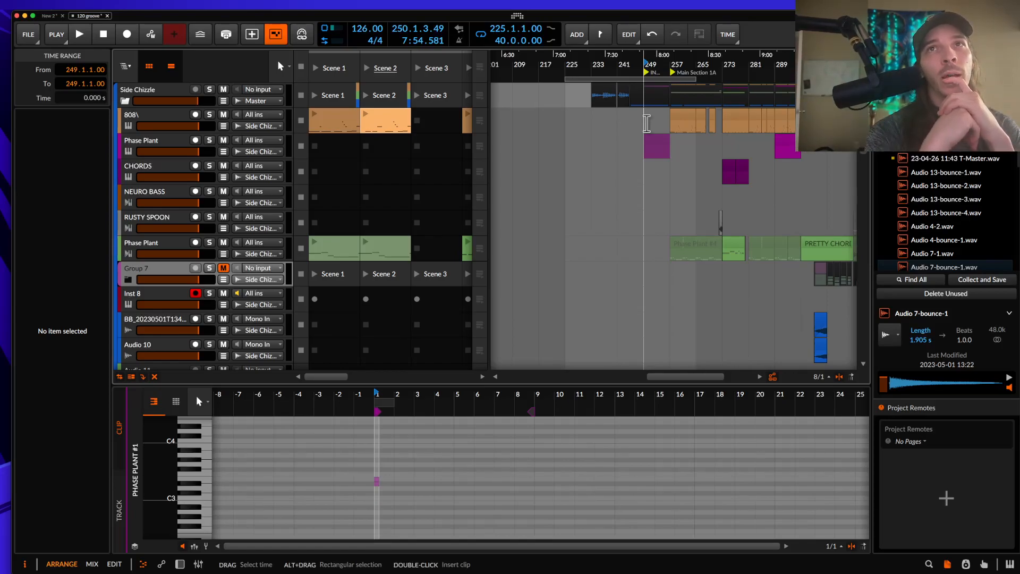
pyautogui.scroll(-1, 645, 125)
pyautogui.hscroll(5, 645, 128)
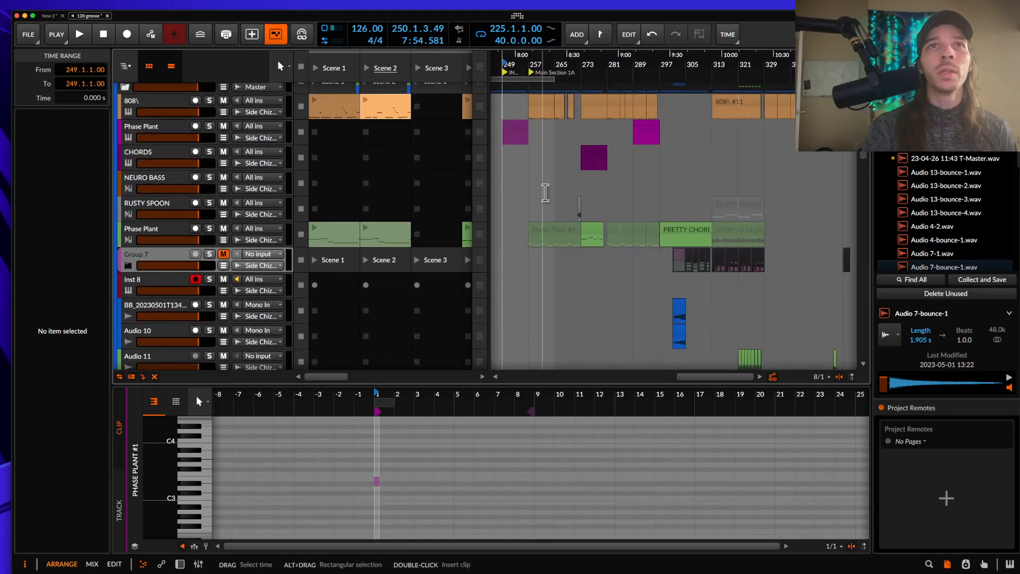
pyautogui.click(129, 266)
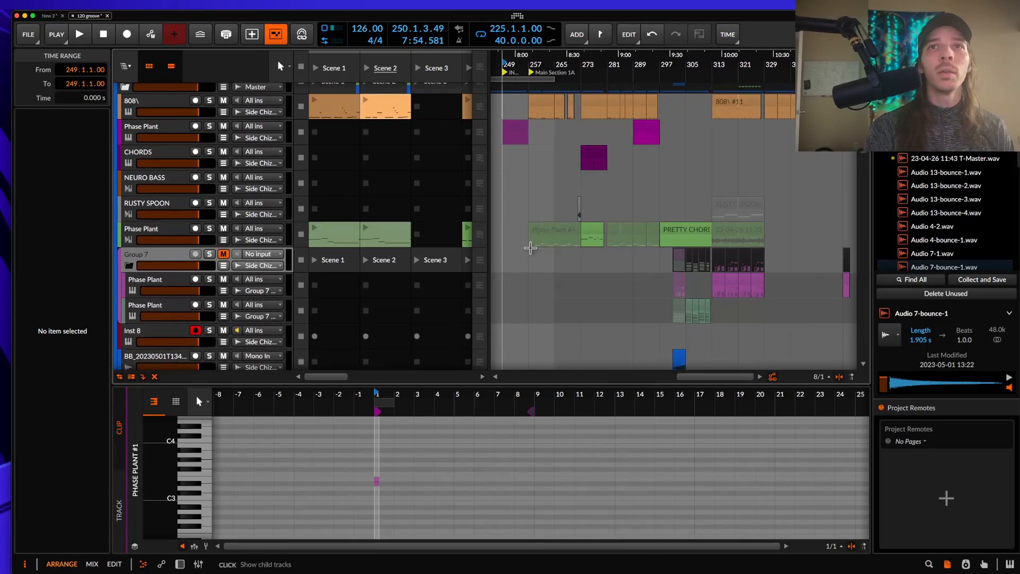
pyautogui.click(687, 309)
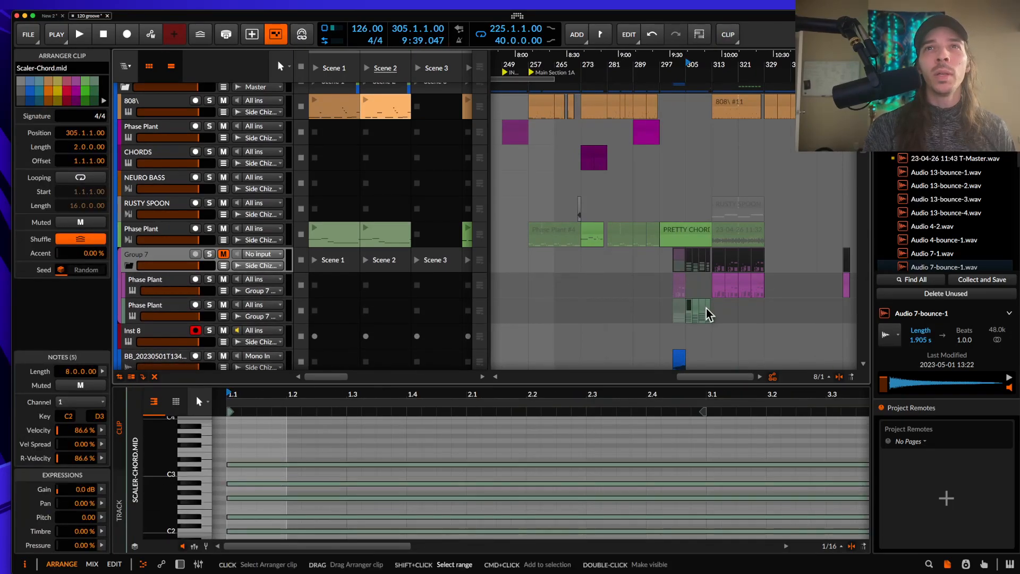
pyautogui.keyDown('shift'); pyautogui.click(706, 307); pyautogui.keyUp('shift')
pyautogui.scroll(4, 706, 308)
pyautogui.hscroll(-3, 706, 307)
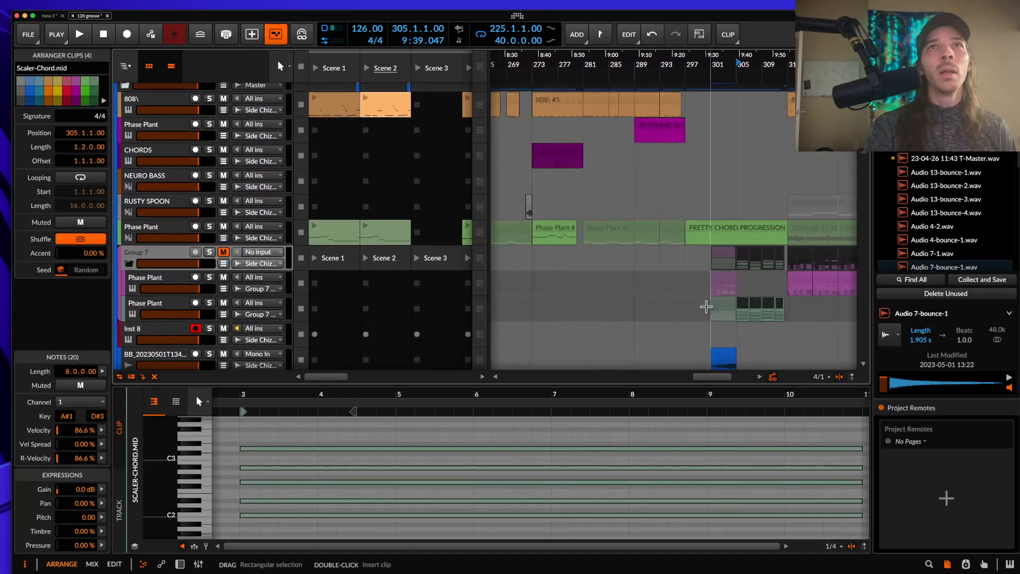
pyautogui.scroll(-3, 706, 307)
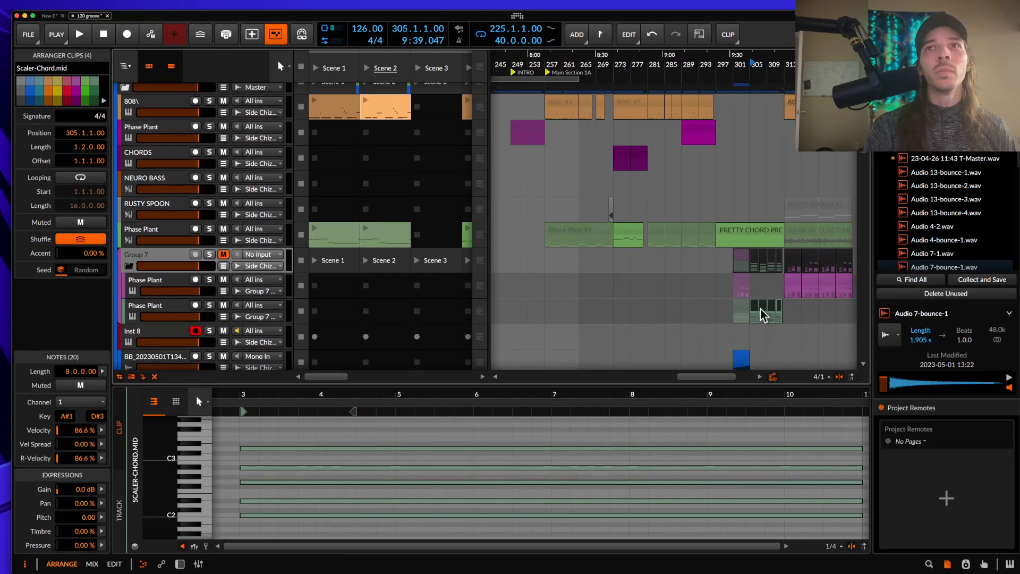
pyautogui.moveTo(762, 307); pyautogui.dragTo(522, 307)
pyautogui.hscroll(-3, 520, 300)
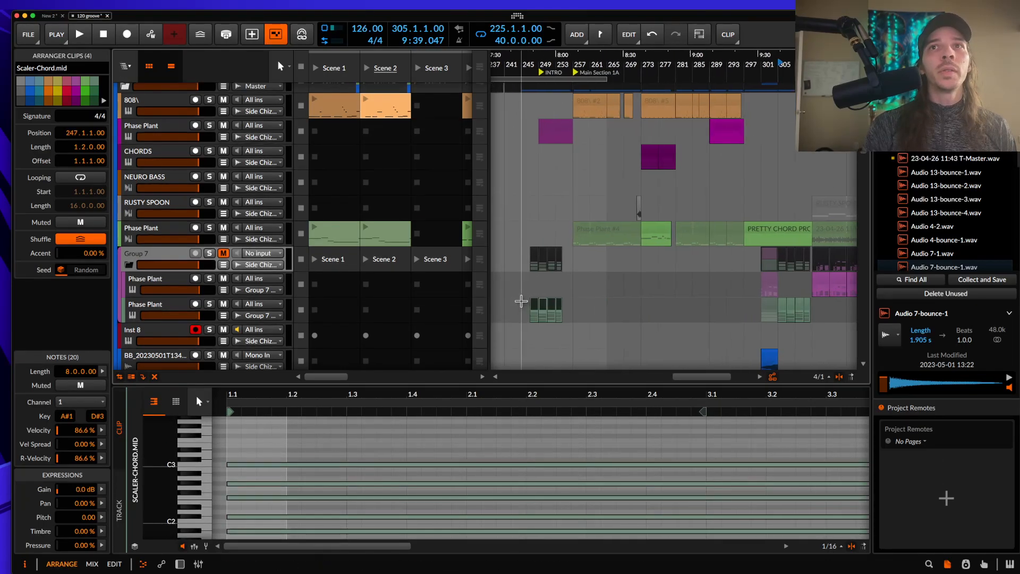
# - Play the timeline from bar 245 into the copied chord clips
pyautogui.scroll(-1, 523, 301)
pyautogui.scroll(2, 524, 300)
pyautogui.click(548, 295)
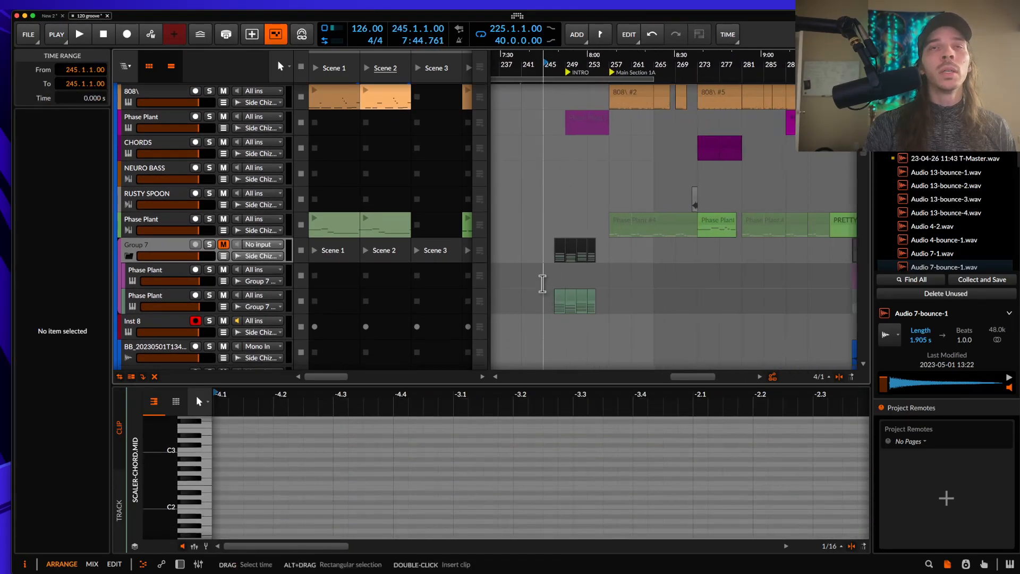
pyautogui.scroll(-1, 545, 279)
pyautogui.scroll(2, 545, 275)
pyautogui.press('space')
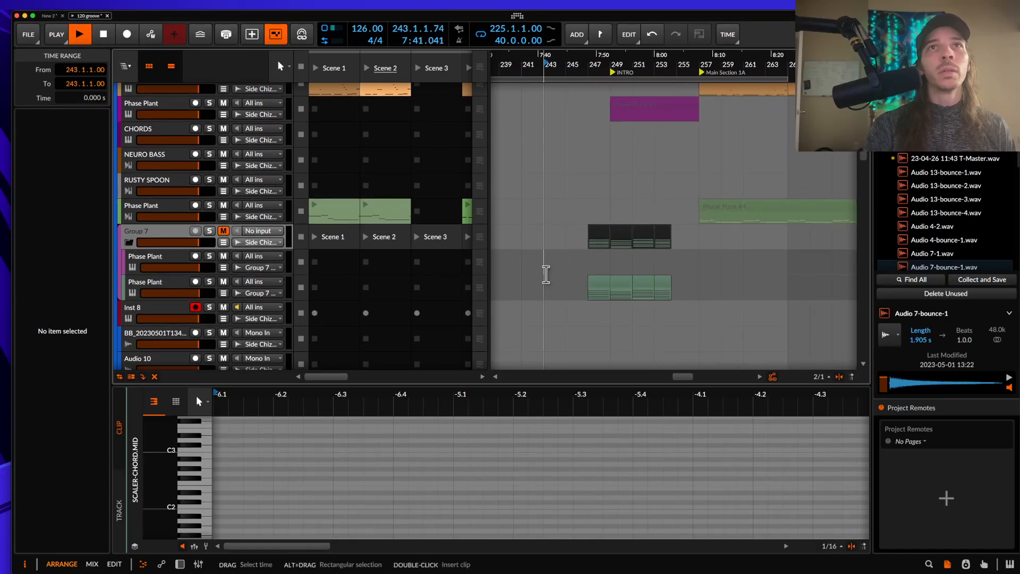
pyautogui.scroll(2, 573, 268)
pyautogui.scroll(-1, 573, 268)
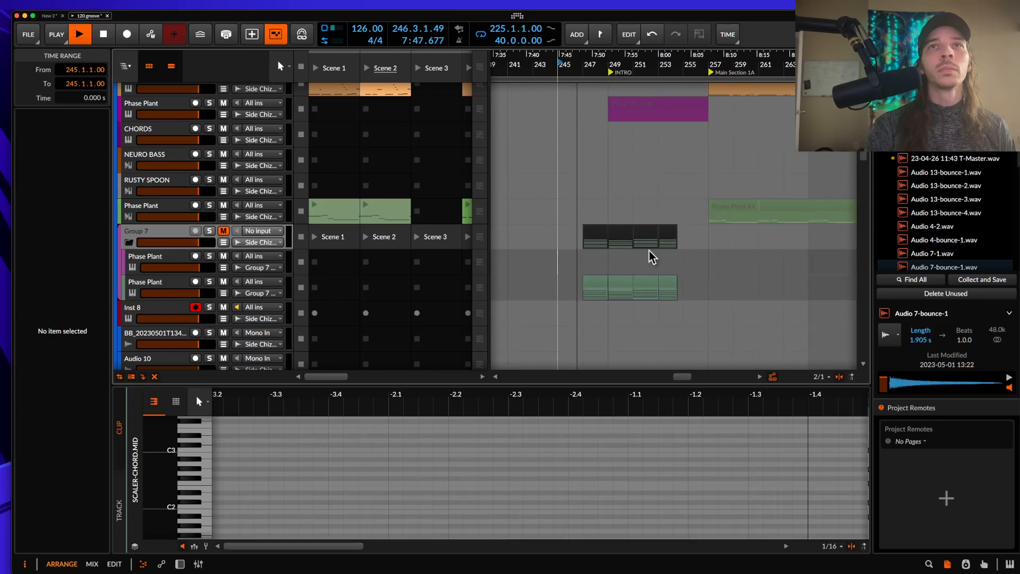
pyautogui.scroll(2, 652, 257)
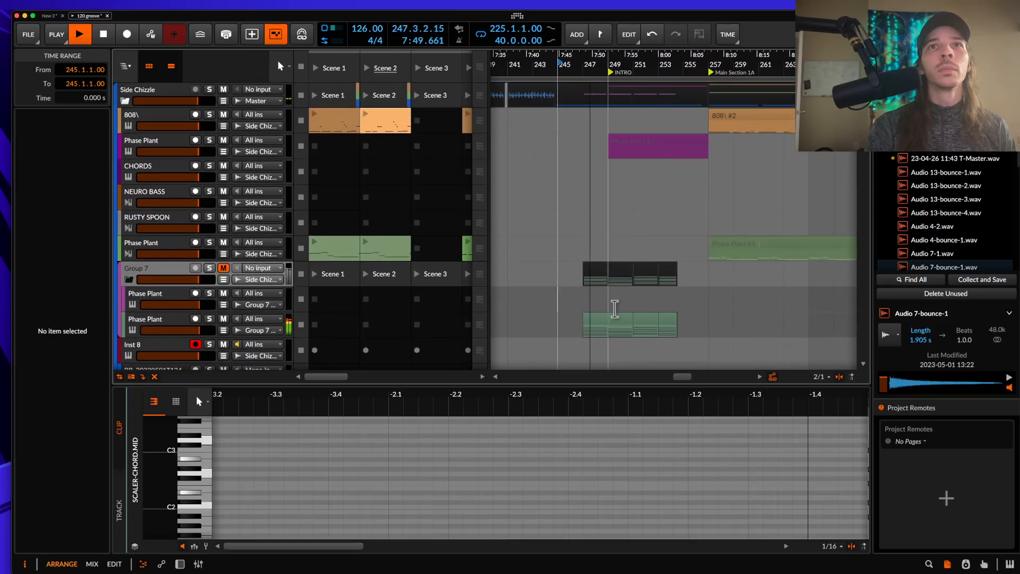
# - Stop playback and move the four copied chord clips to start at bar 249, in line with the INTRO marker
pyautogui.click(598, 322)
pyautogui.keyDown('shift'); pyautogui.click(672, 322); pyautogui.keyUp('shift')
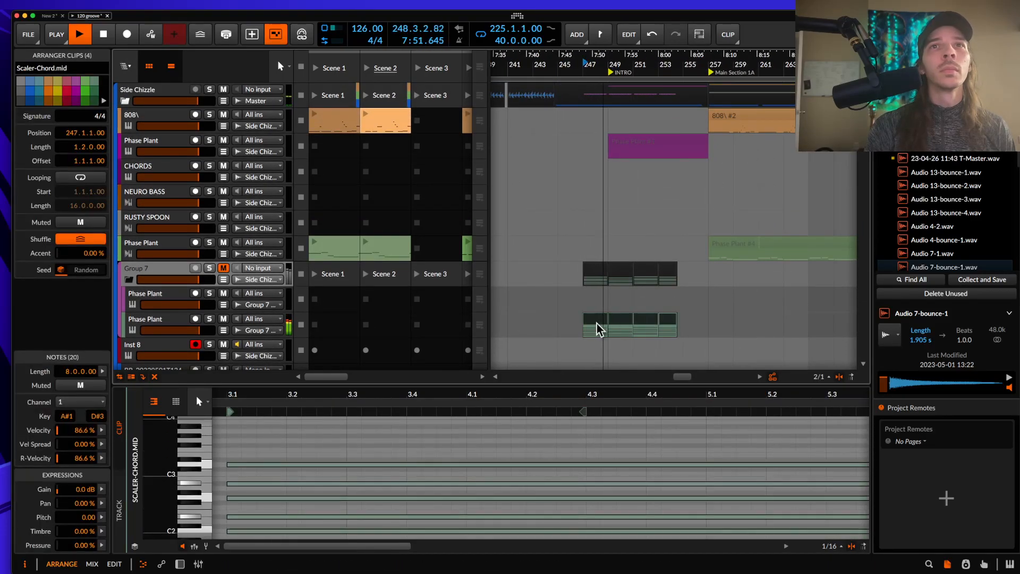
pyautogui.press('space')
pyautogui.moveTo(592, 321); pyautogui.dragTo(616, 326)
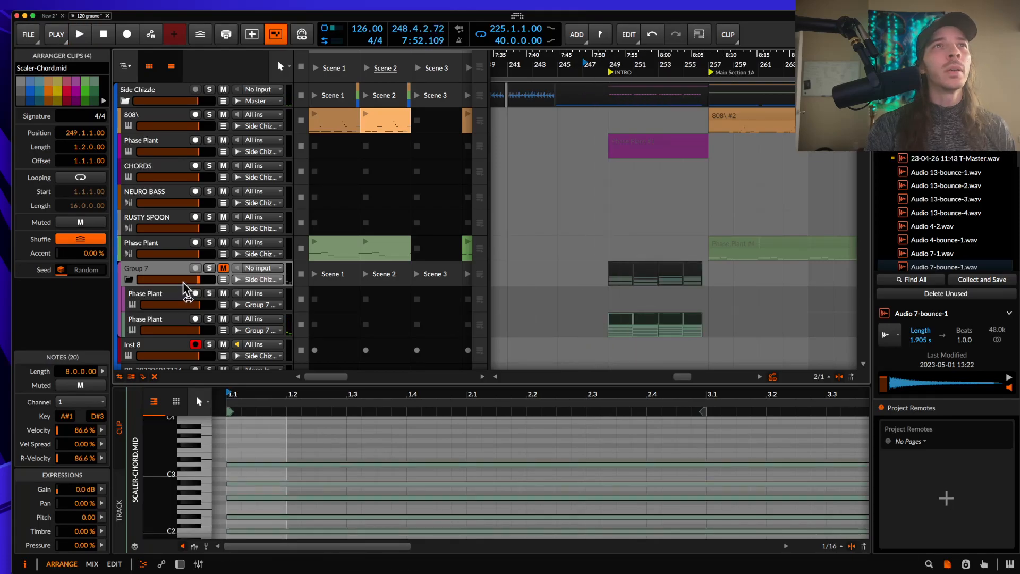
# - Unmute the group and play from bar 248.2 to audition the chords in the intro
pyautogui.scroll(3, 573, 334)
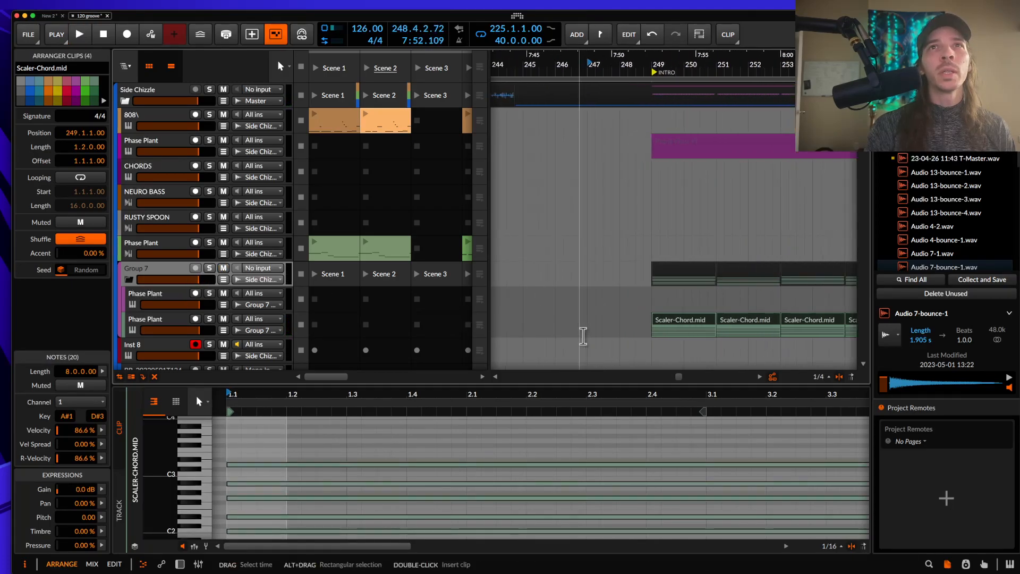
pyautogui.click(632, 330)
pyautogui.press('space')
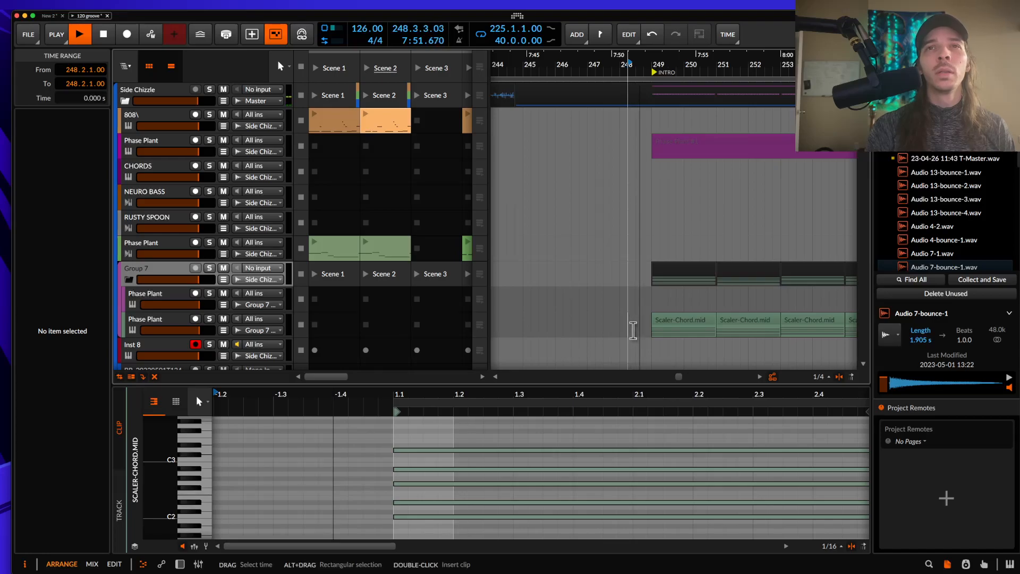
pyautogui.scroll(-2, 633, 330)
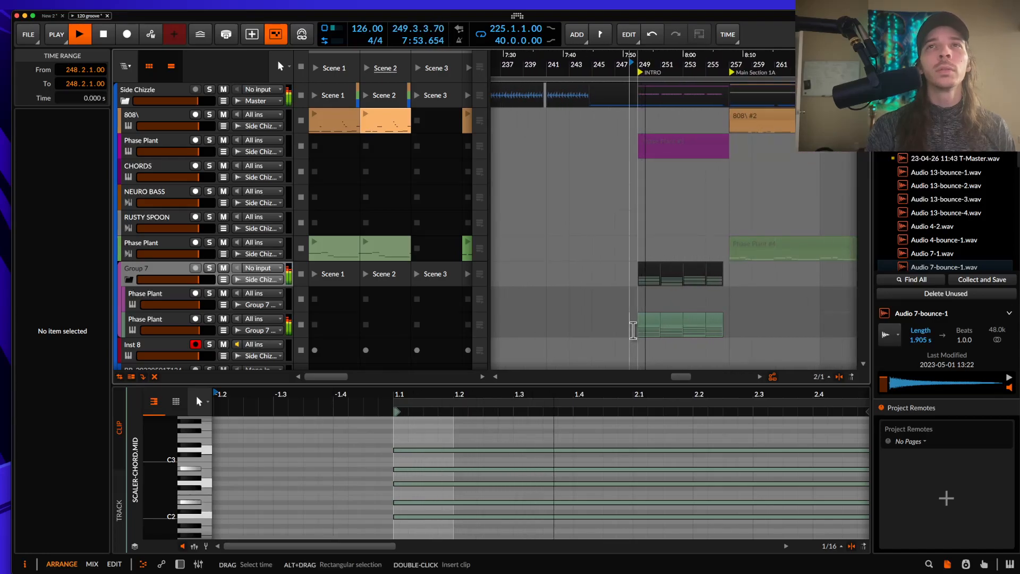
pyautogui.scroll(-4, 631, 329)
pyautogui.scroll(-2, 631, 330)
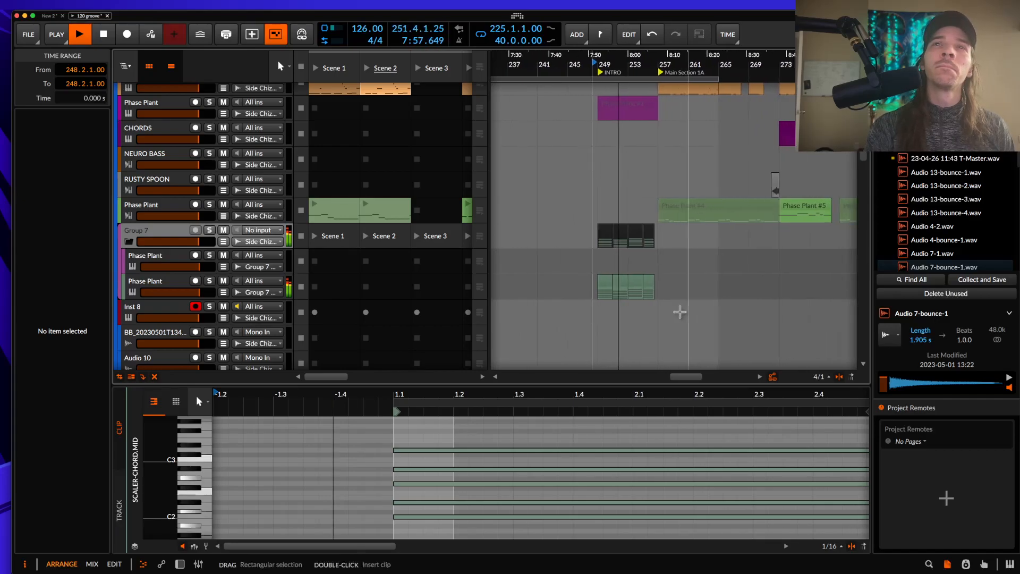
pyautogui.scroll(-3, 685, 313)
pyautogui.scroll(-2, 681, 312)
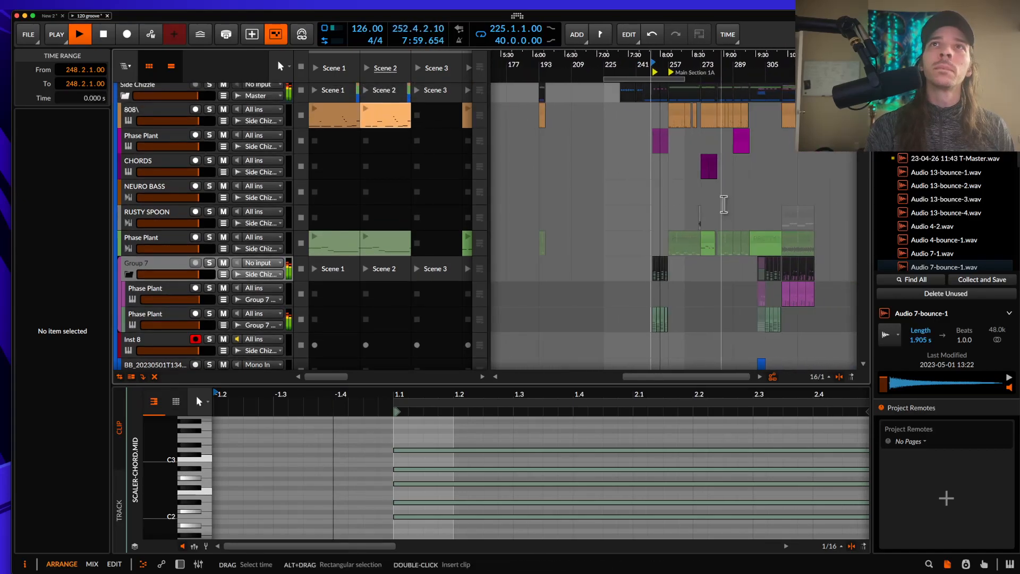
# - Extend the loop region from bar 225 to a length of 119.2.1.63, and stop playback once Main Section 1A starts
pyautogui.moveTo(685, 79); pyautogui.dragTo(851, 78)
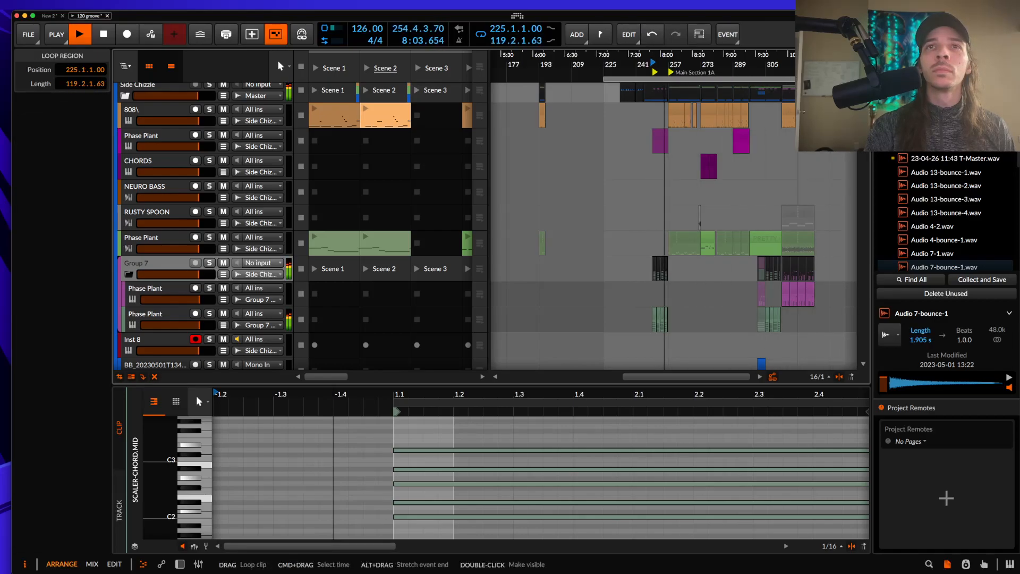
pyautogui.scroll(3, 633, 224)
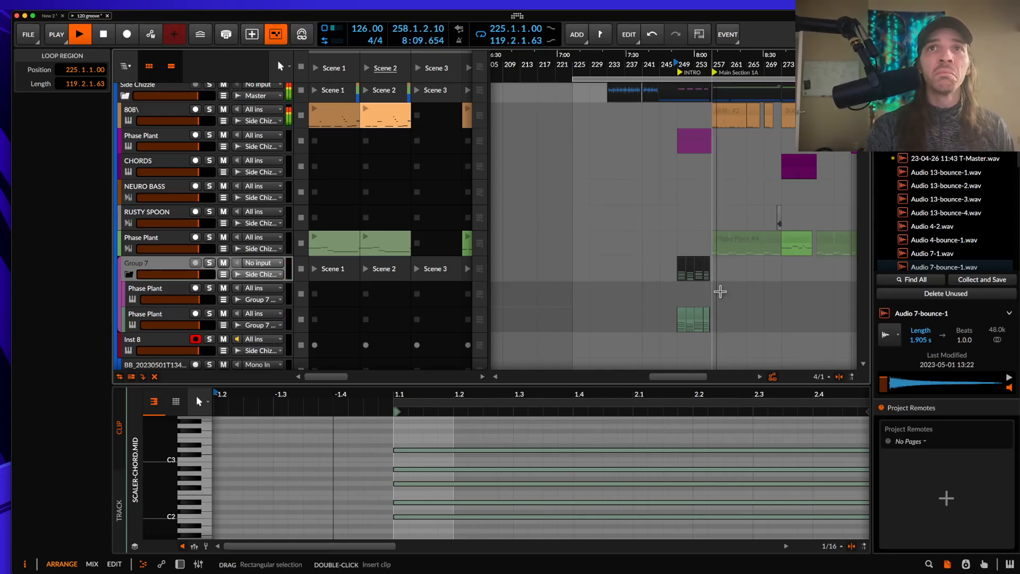
pyautogui.press('space')
# - Examine the transition from the intro chords into Main Section 1A, with the play position at bar 257
pyautogui.scroll(-2, 720, 291)
pyautogui.scroll(3, 720, 291)
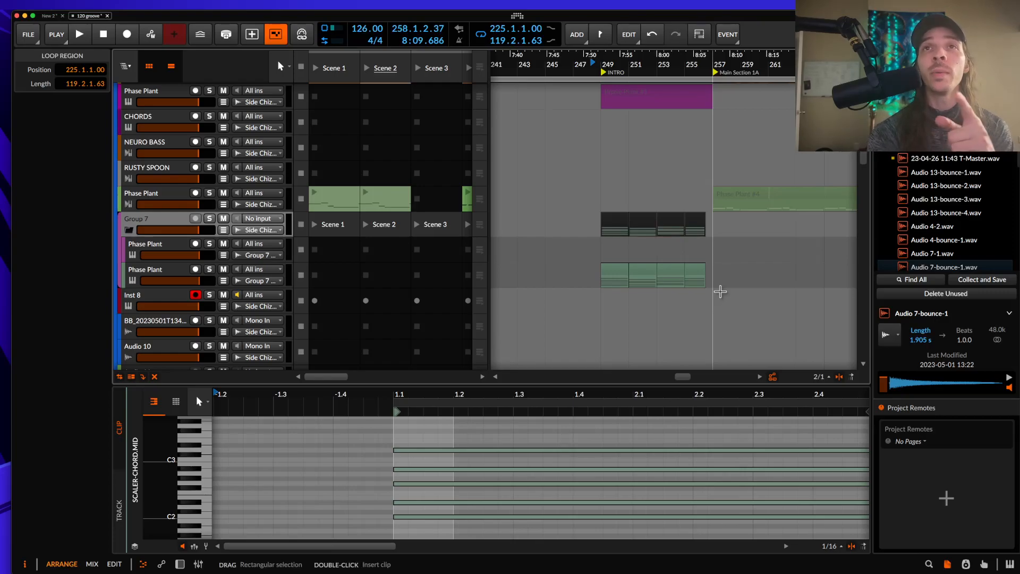
pyautogui.scroll(-2, 720, 291)
pyautogui.scroll(2, 720, 291)
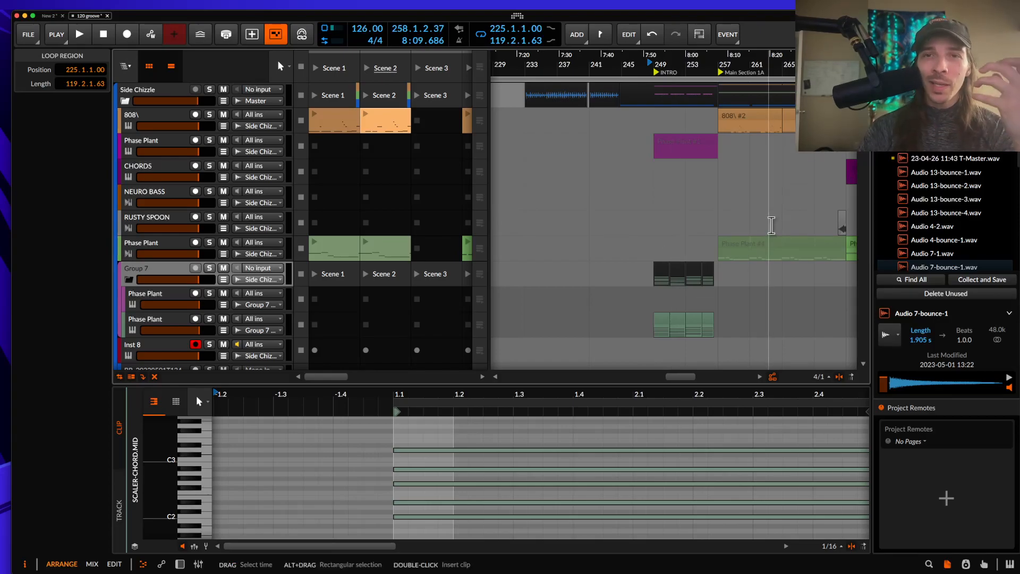
pyautogui.click(721, 226)
pyautogui.scroll(-3, 724, 225)
pyautogui.scroll(-1, 724, 225)
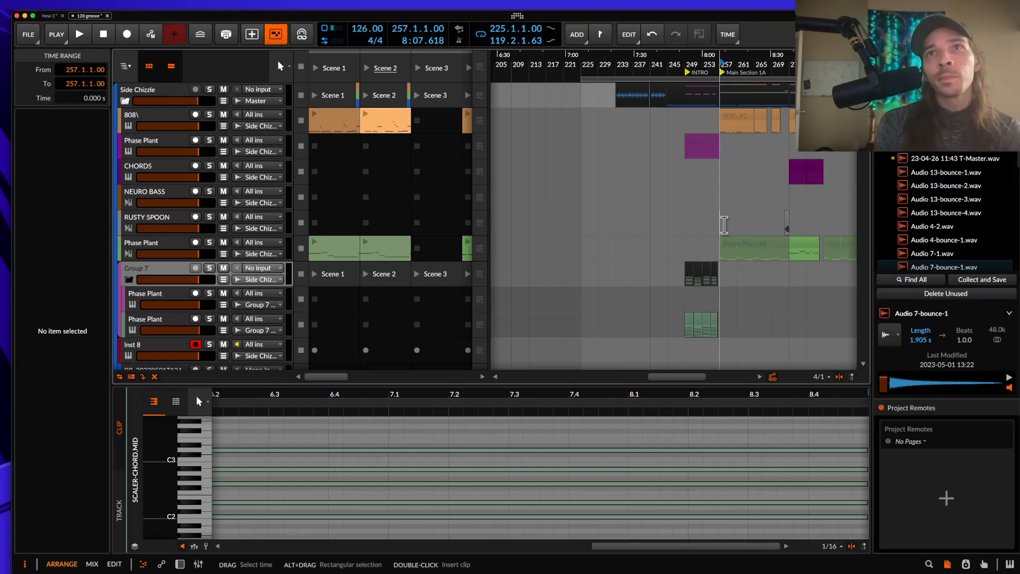
pyautogui.scroll(-3, 724, 225)
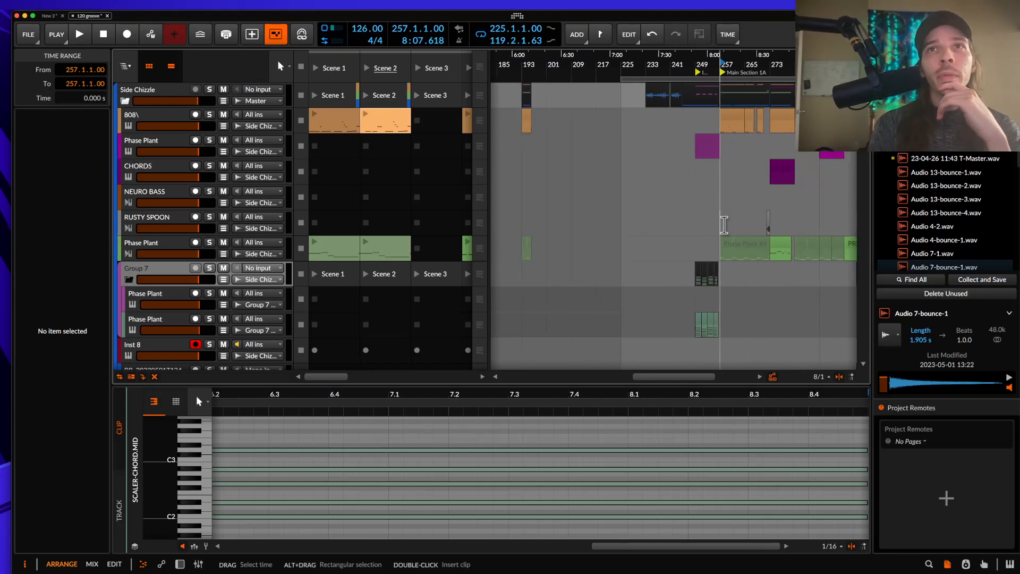
# - Review the arrangement from bar 225 through its later sections, and return the play position to bar 257
pyautogui.click(639, 224)
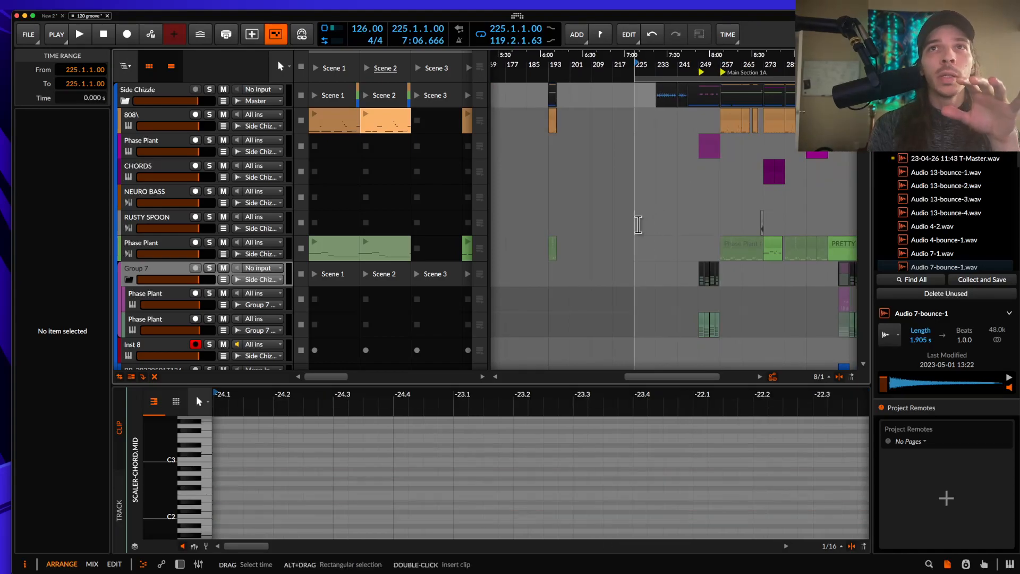
pyautogui.scroll(-2, 638, 224)
pyautogui.scroll(-1, 639, 224)
pyautogui.scroll(1, 639, 224)
pyautogui.hscroll(5, 639, 223)
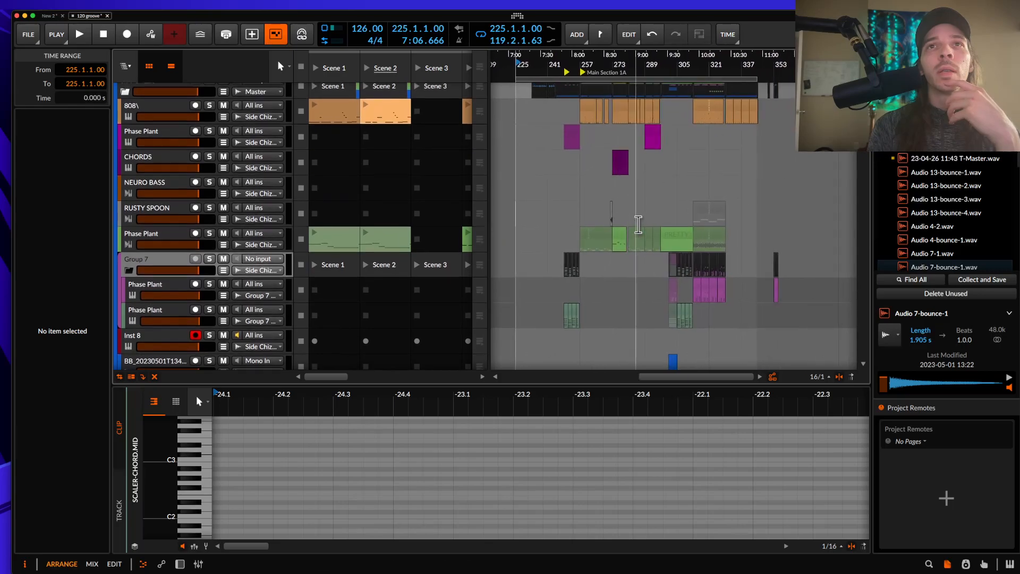
pyautogui.click(643, 220)
pyautogui.scroll(2, 643, 220)
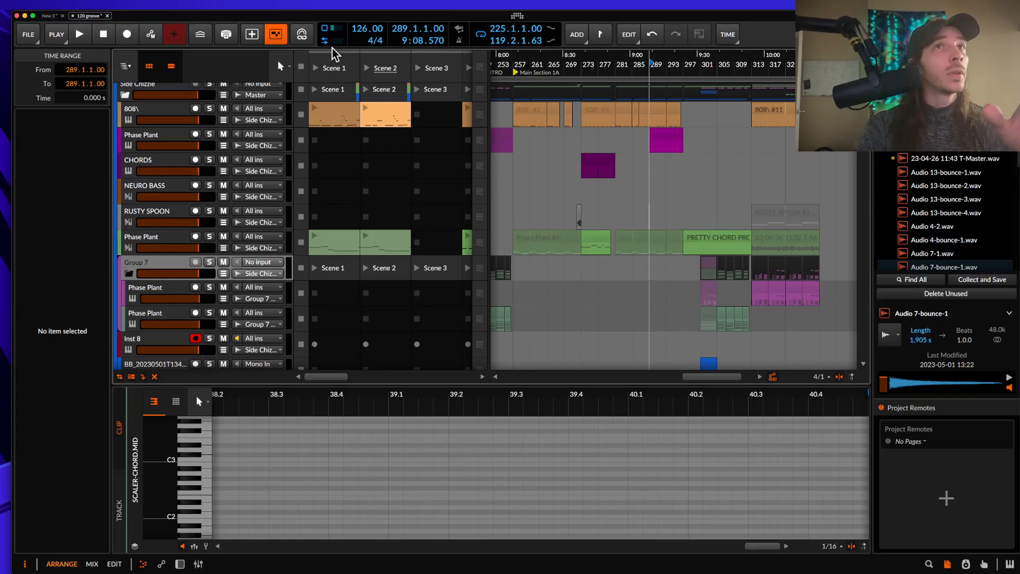
pyautogui.hscroll(2, 422, 110)
pyautogui.scroll(-1, 422, 110)
pyautogui.click(514, 117)
pyautogui.scroll(-1, 513, 117)
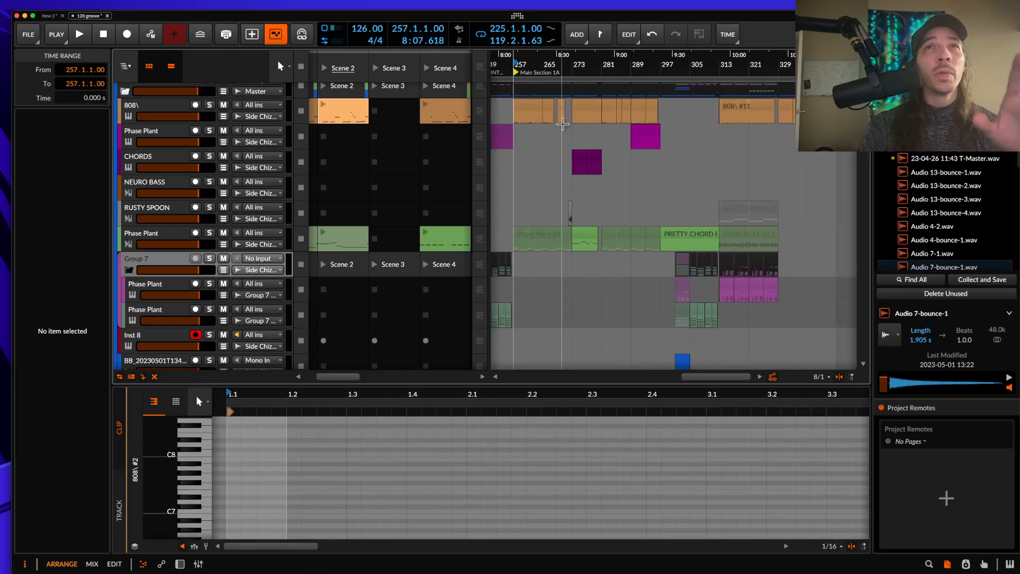
pyautogui.scroll(2, 562, 118)
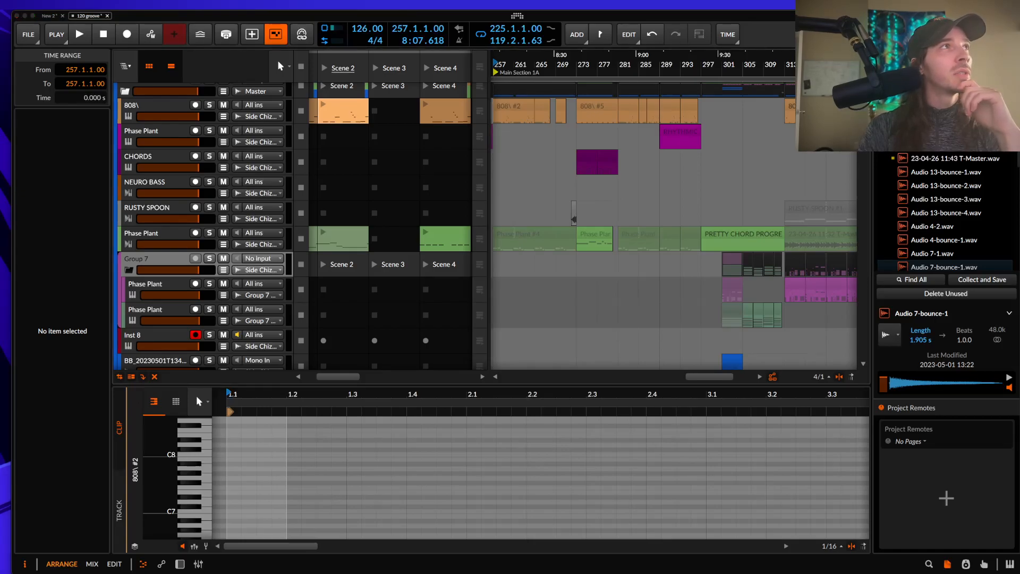
pyautogui.moveTo(0, 49); pyautogui.dragTo(0, 29)
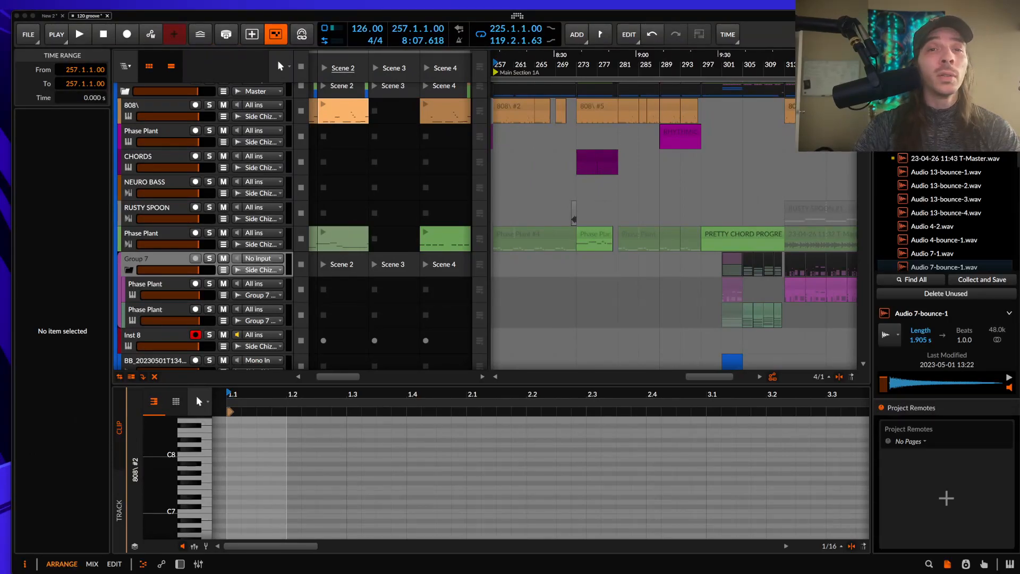